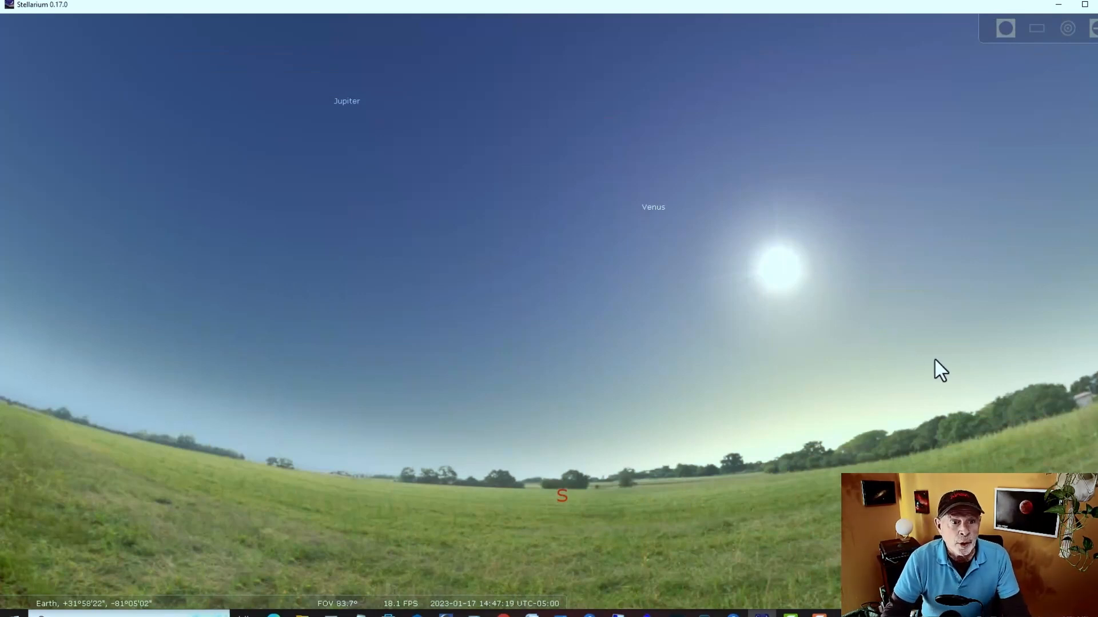
Open the configuration of the Solar System Editor plugin.
{"action": "mouse_move", "coordinate": [4, 523]}
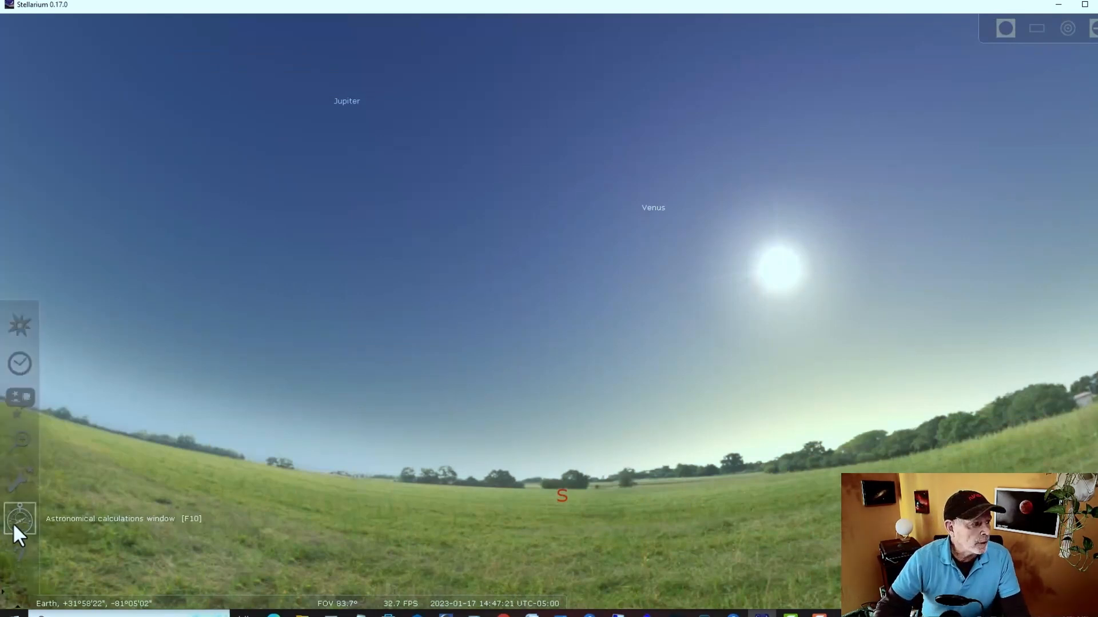
{"action": "left_click", "coordinate": [22, 480]}
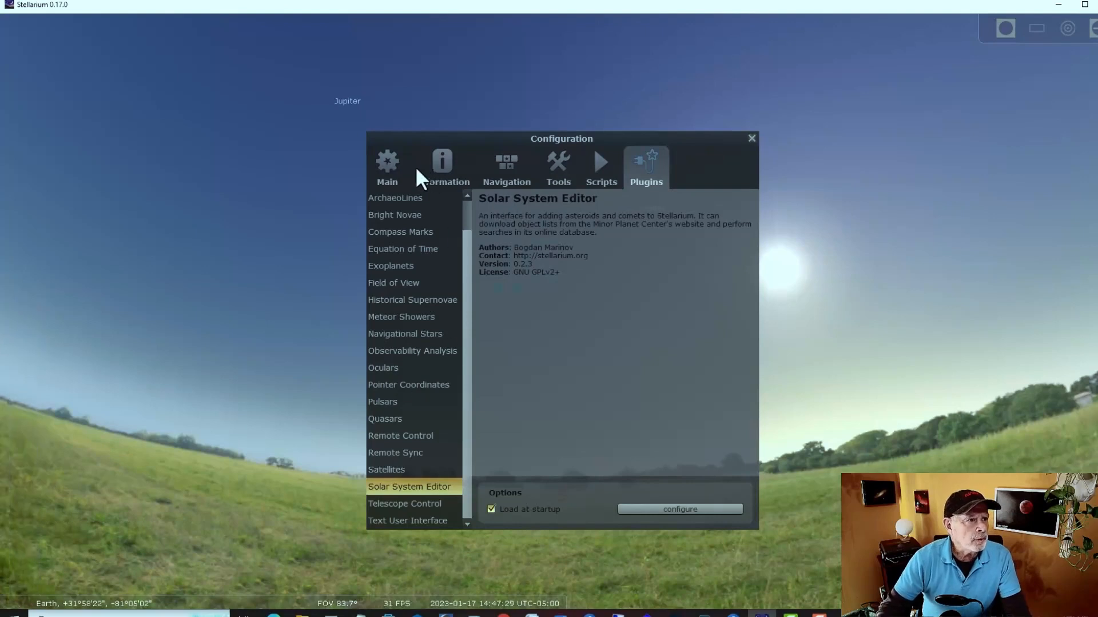
{"action": "left_click", "coordinate": [390, 165]}
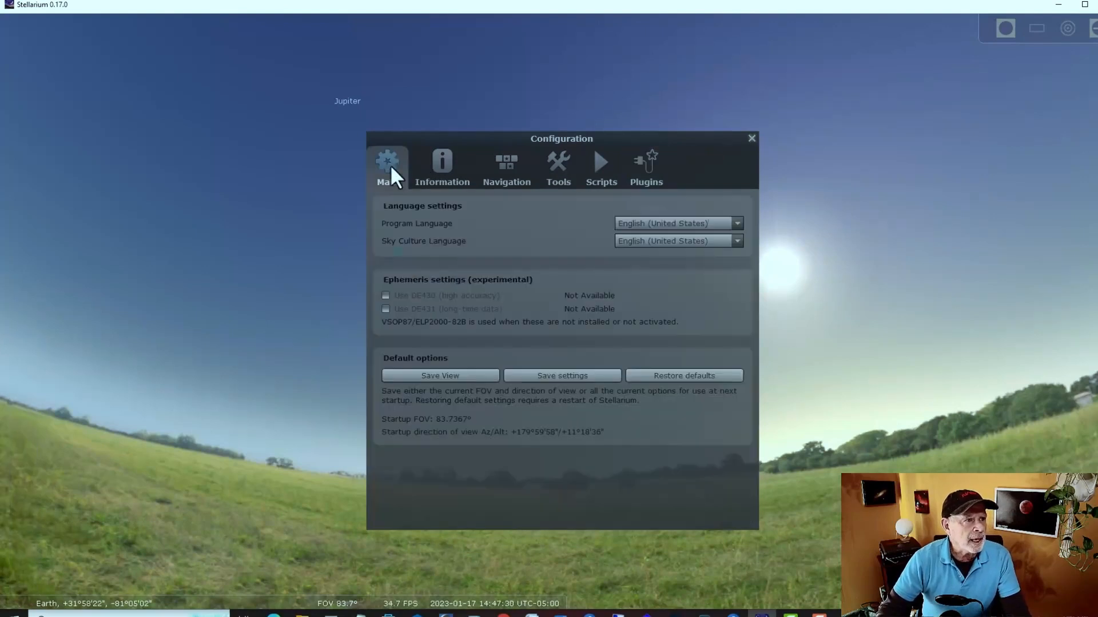
{"action": "left_click", "coordinate": [653, 169]}
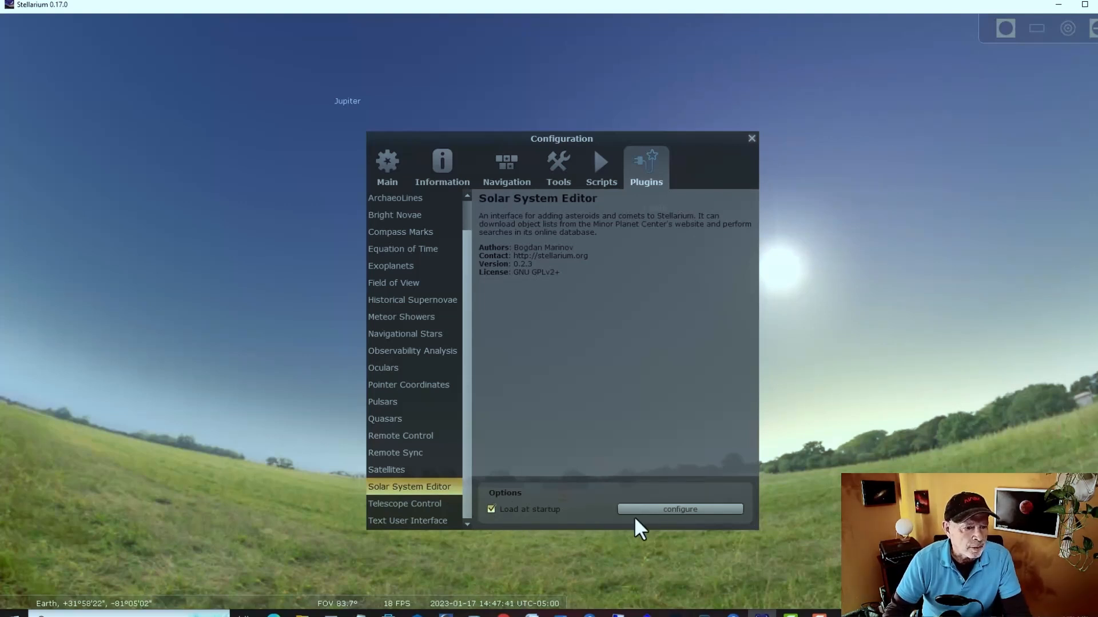
{"action": "left_click", "coordinate": [700, 510]}
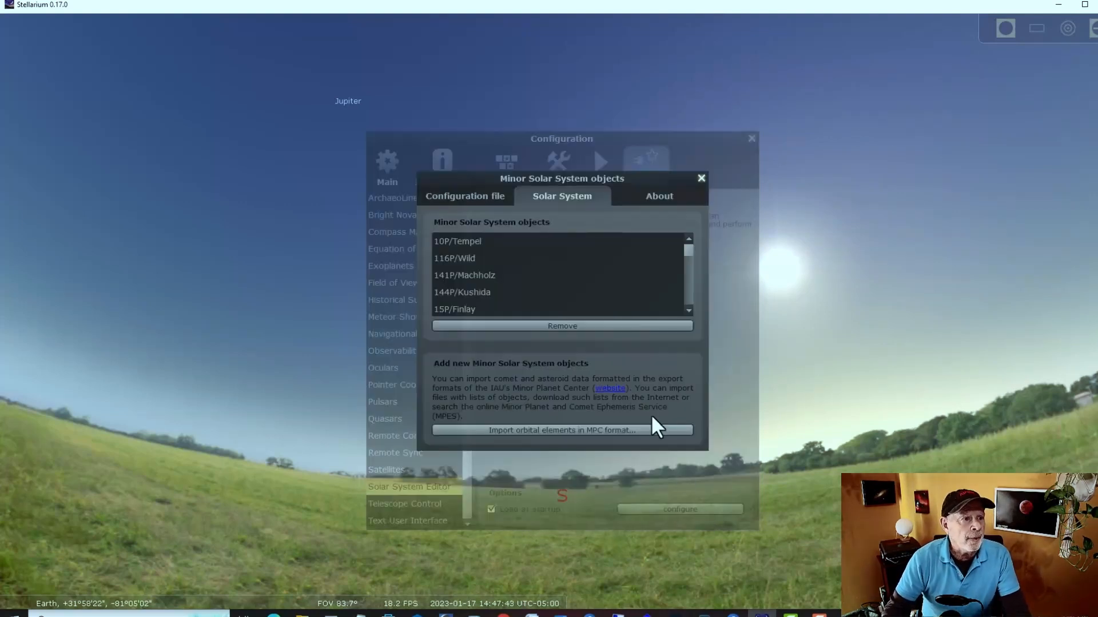
Download the orbital elements of comets from the source "MPC's list of observable comets".
{"action": "left_click", "coordinate": [452, 201]}
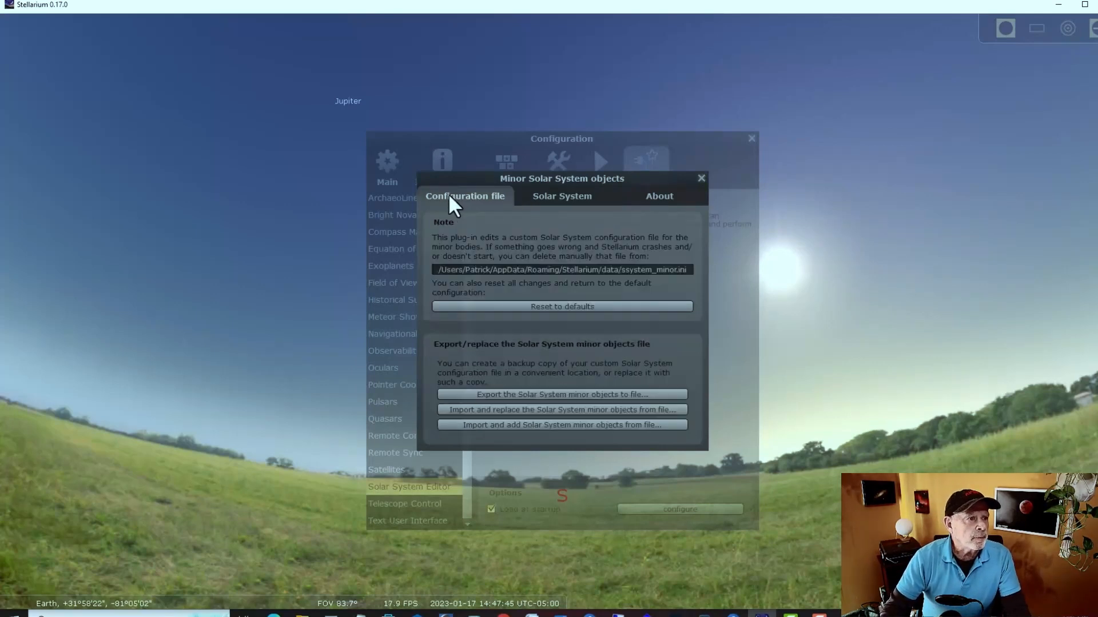
{"action": "left_click", "coordinate": [568, 197]}
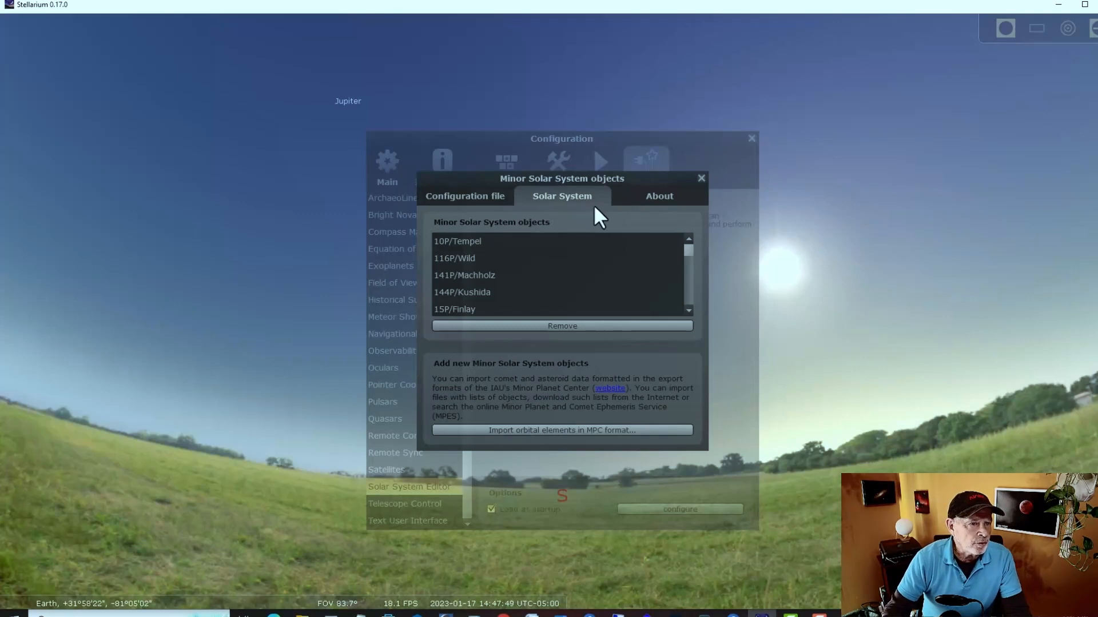
{"action": "left_click", "coordinate": [625, 432]}
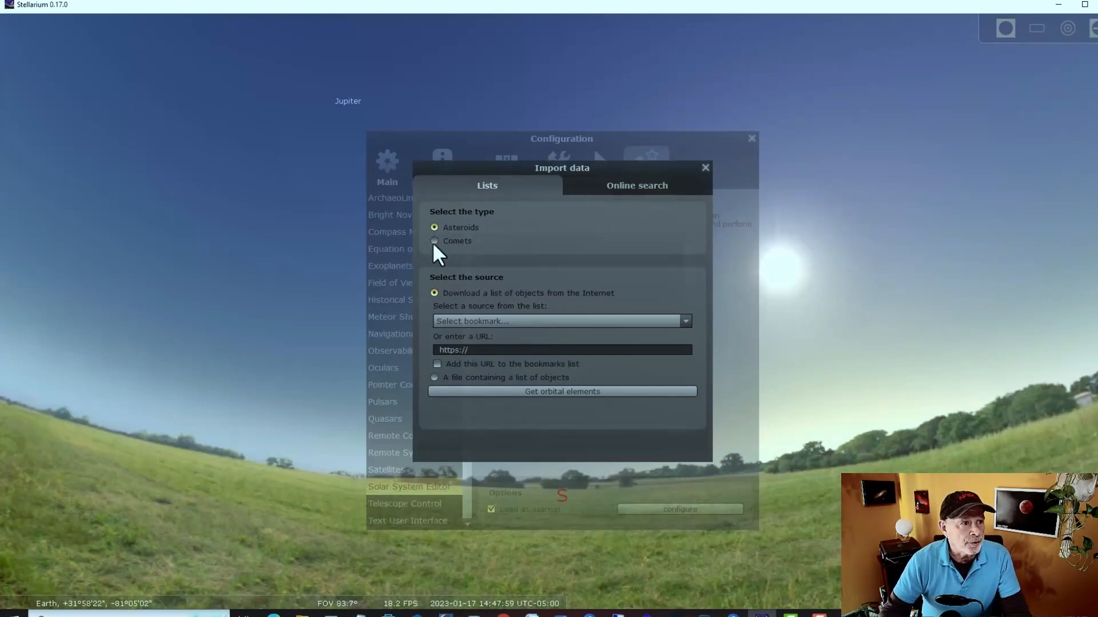
{"action": "left_click", "coordinate": [434, 242]}
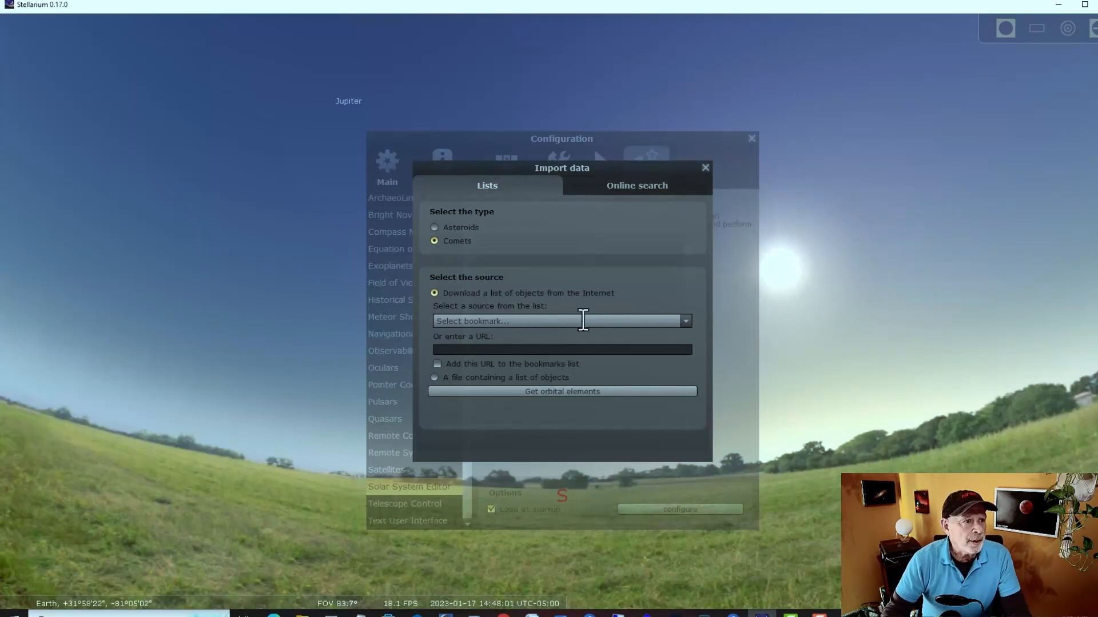
{"action": "left_click", "coordinate": [685, 320]}
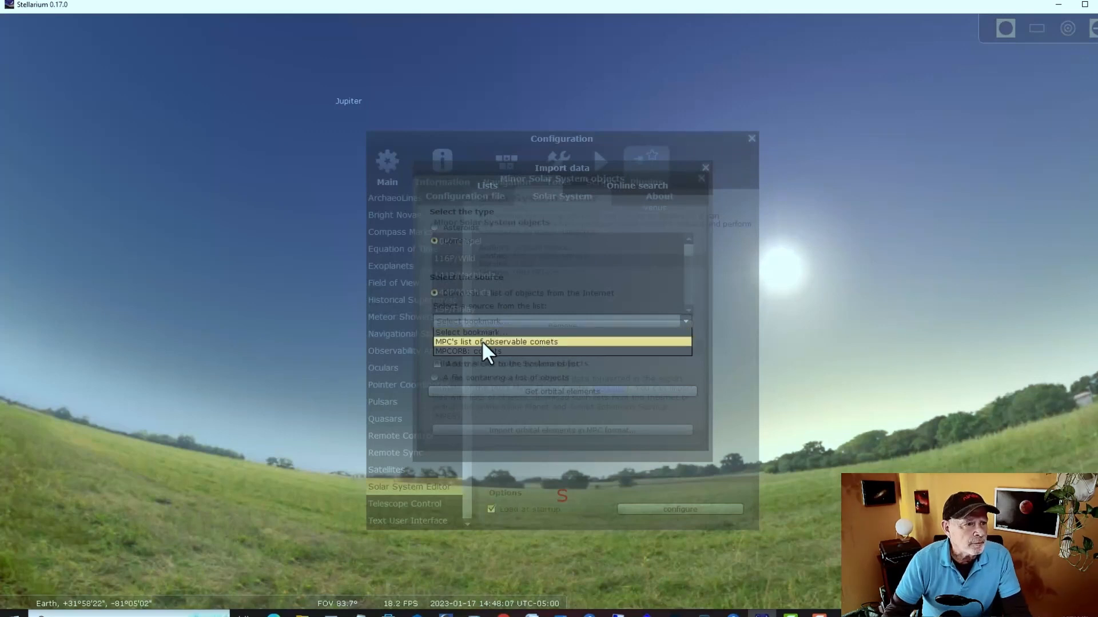
{"action": "left_click", "coordinate": [482, 341]}
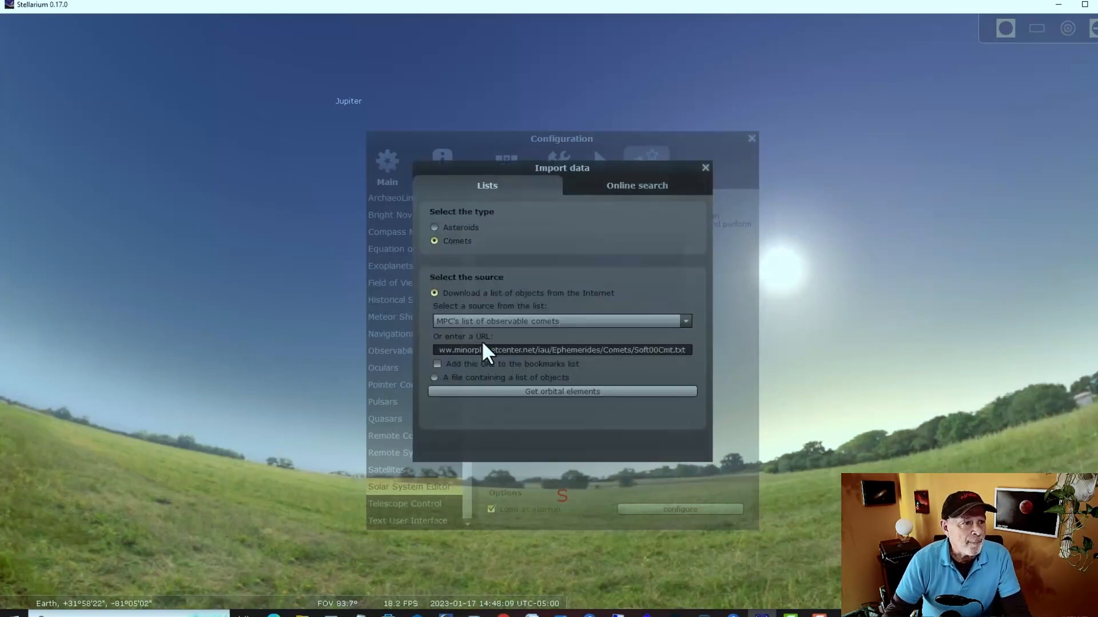
{"action": "left_click", "coordinate": [554, 393]}
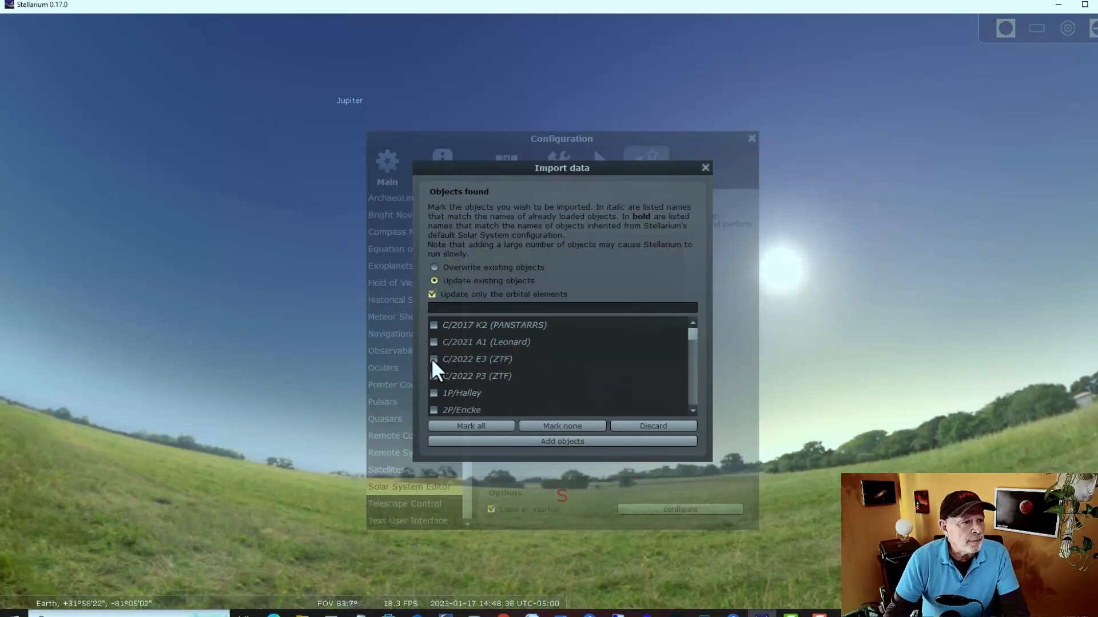
Import comet C/2022 E3 (ZTF) from the downloaded list into the Solar System objects and close the configuration windows.
{"action": "left_click", "coordinate": [572, 443]}
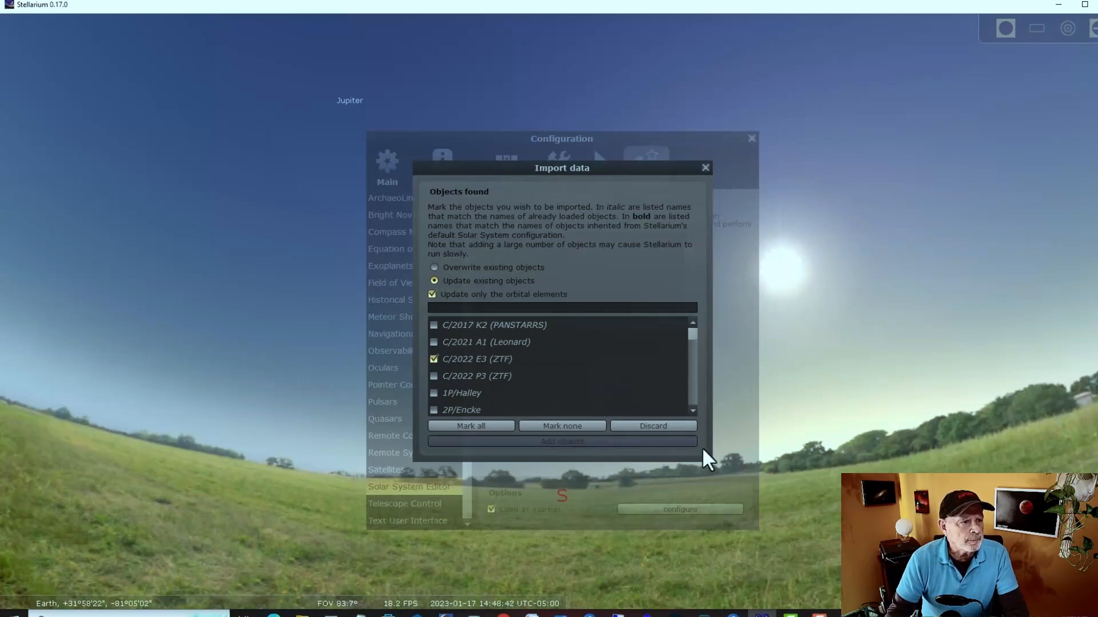
{"action": "left_click", "coordinate": [707, 167]}
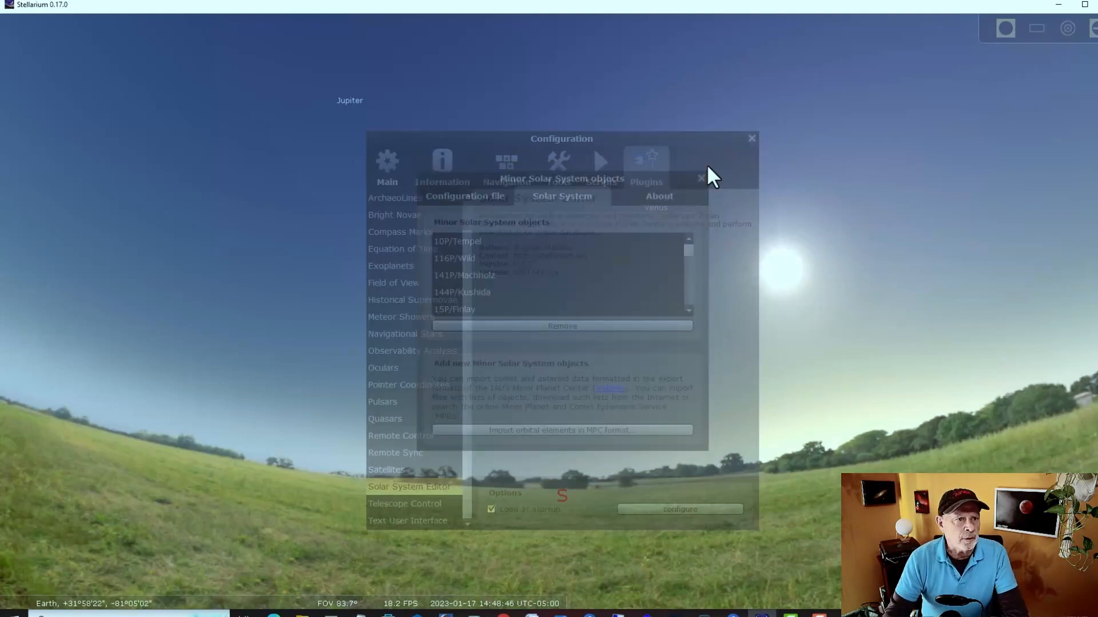
{"action": "left_click", "coordinate": [701, 176]}
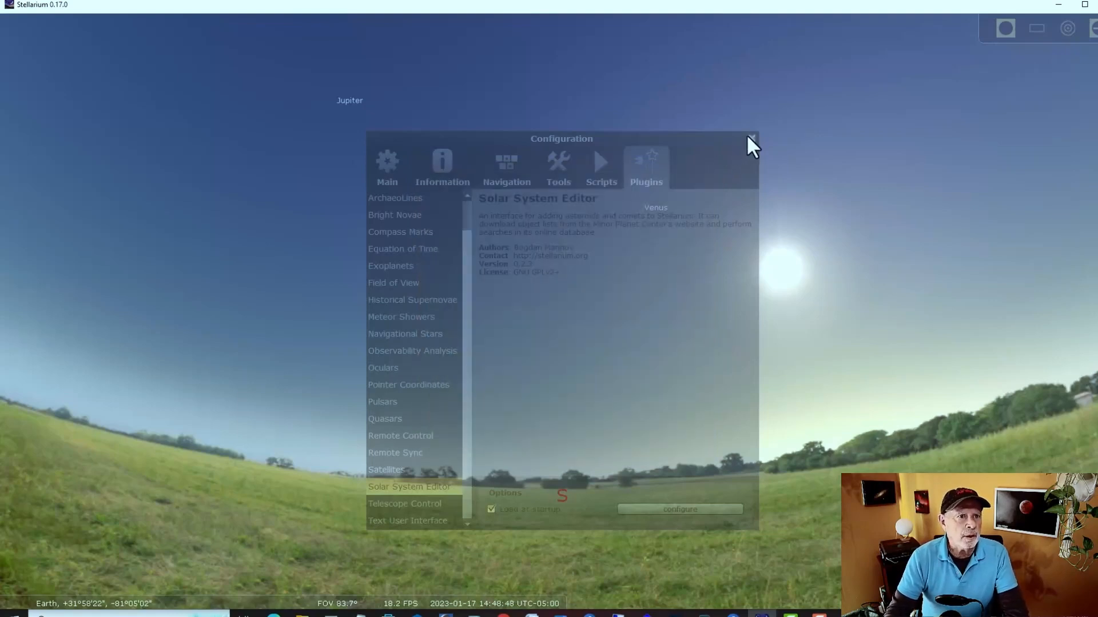
{"action": "left_click", "coordinate": [751, 139]}
Search for c/2022 and centre the sky view on comet C/2022 E3 (ZTF).
{"action": "mouse_move", "coordinate": [27, 411]}
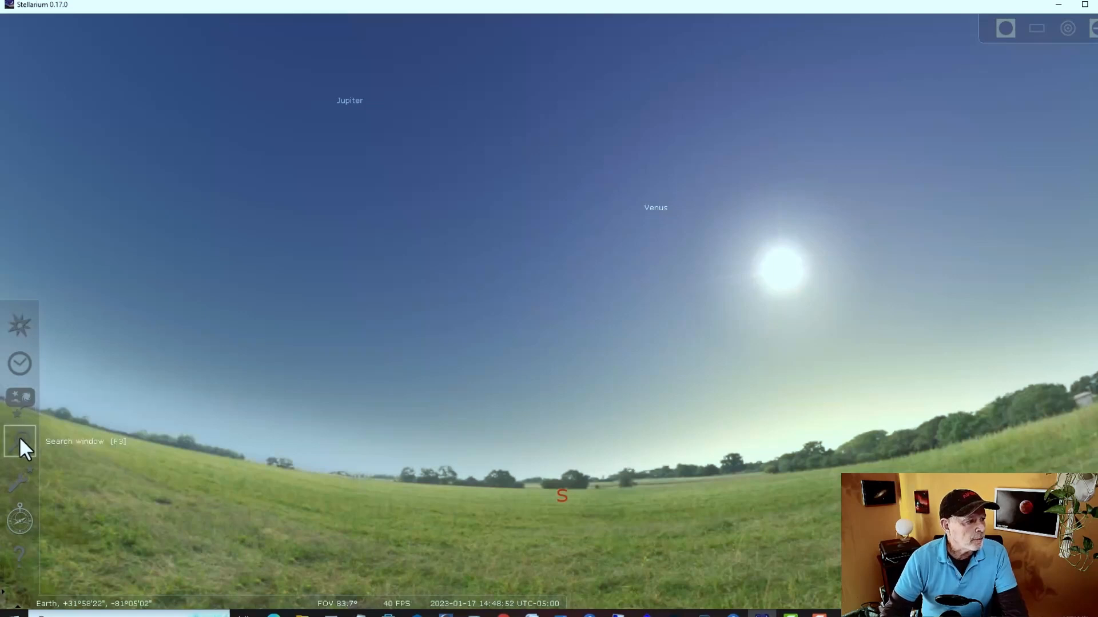
{"action": "left_click", "coordinate": [20, 439]}
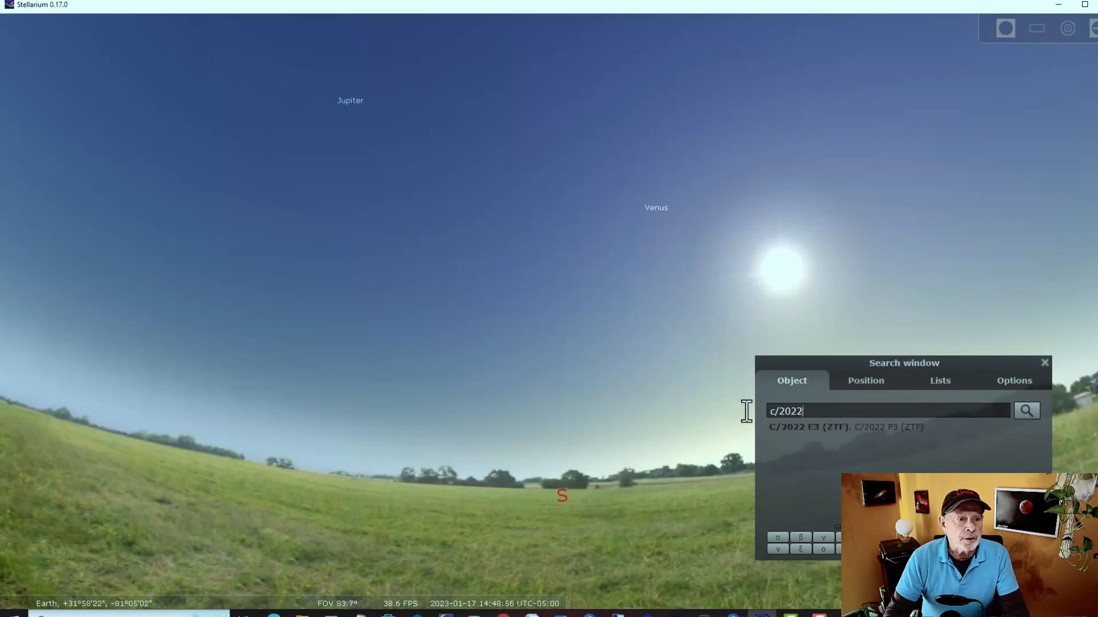
{"action": "key", "text": "ctrl+a"}
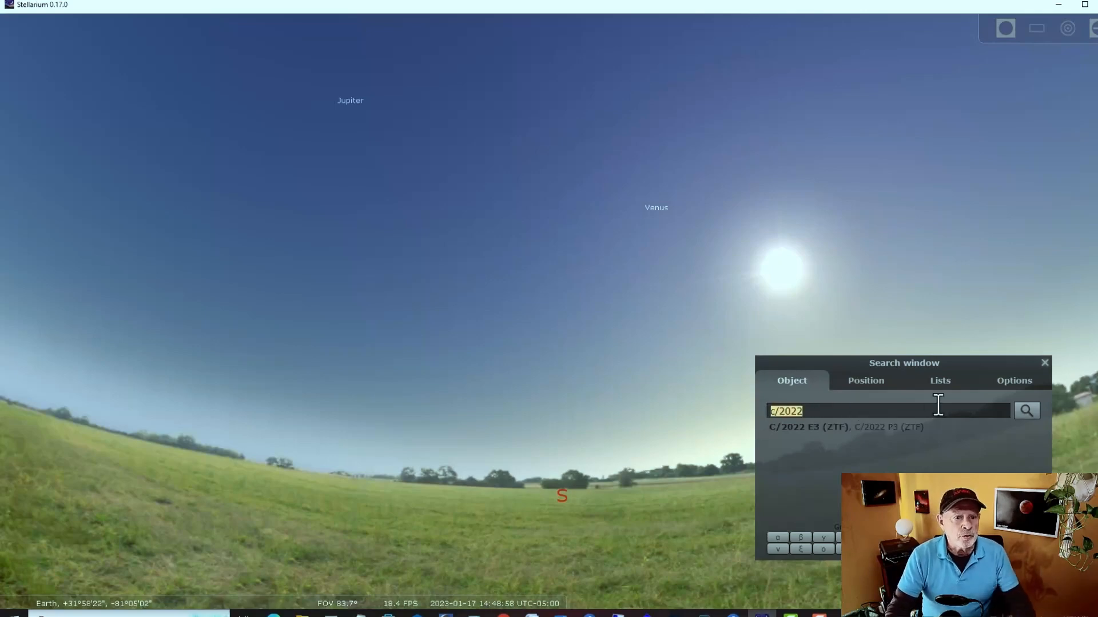
{"action": "left_click", "coordinate": [1030, 412]}
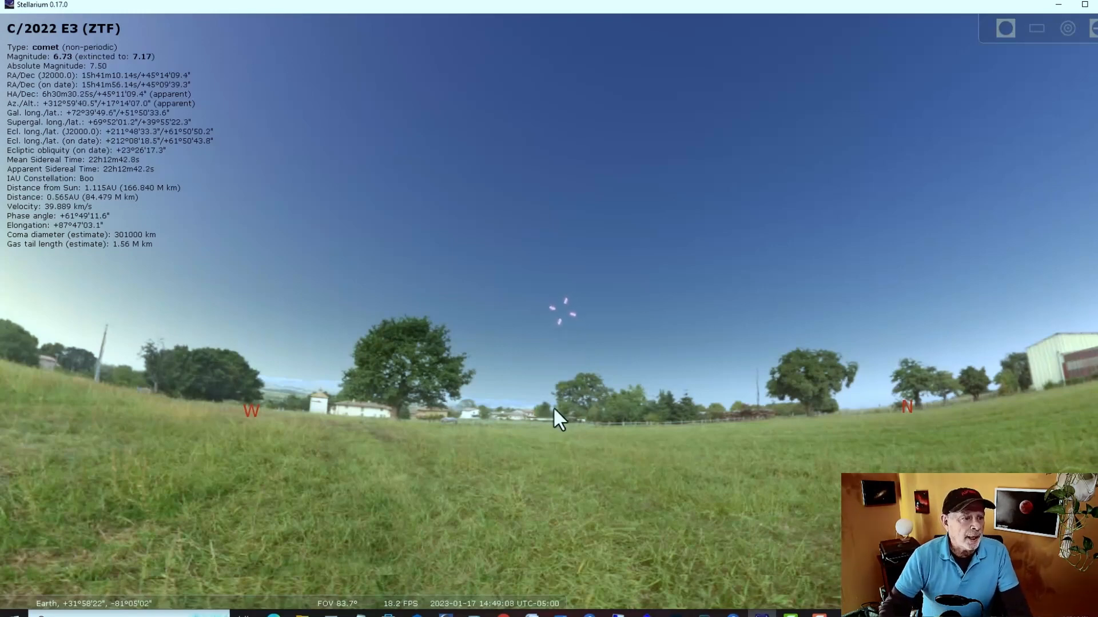
Advance the simulated time to hour 3 on 2023-01-18.
{"action": "mouse_move", "coordinate": [534, 600]}
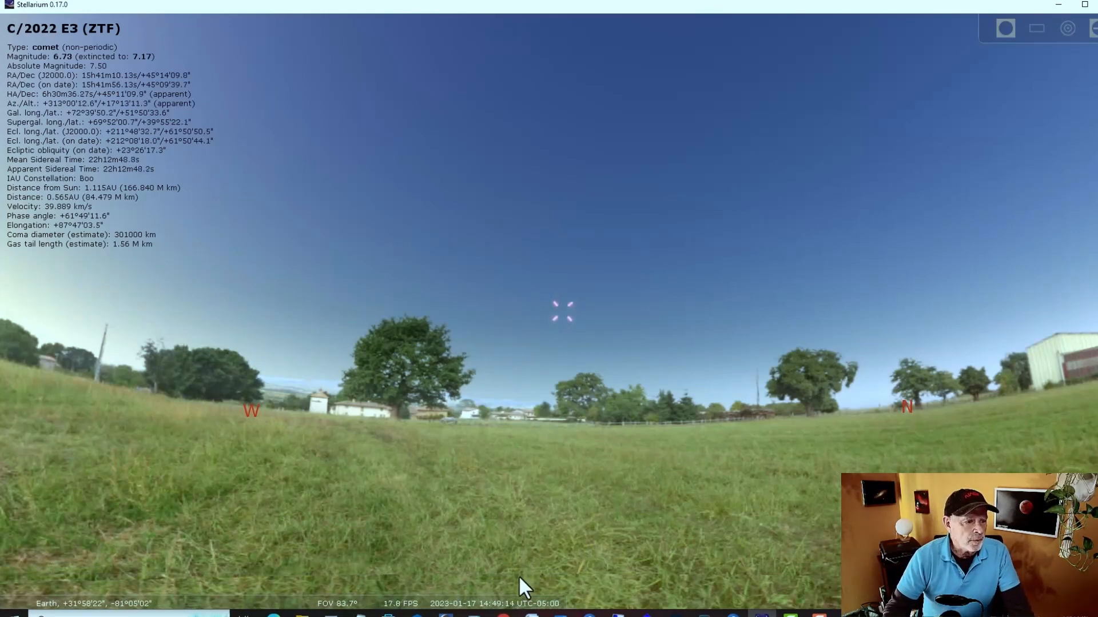
{"action": "mouse_move", "coordinate": [85, 585]}
{"action": "mouse_move", "coordinate": [3, 566]}
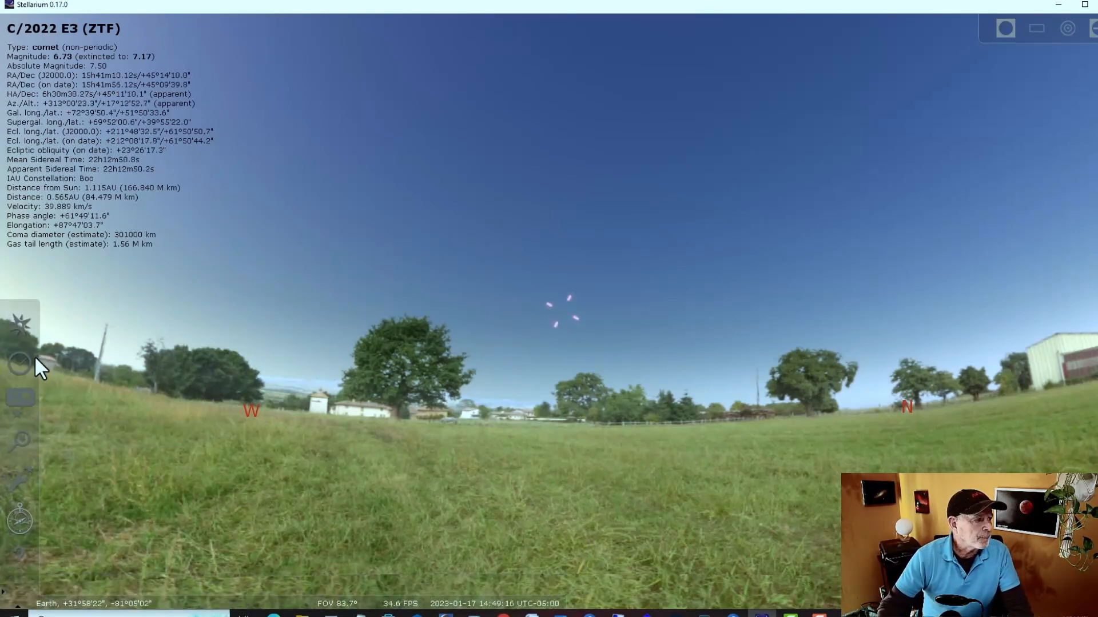
{"action": "left_click", "coordinate": [19, 364]}
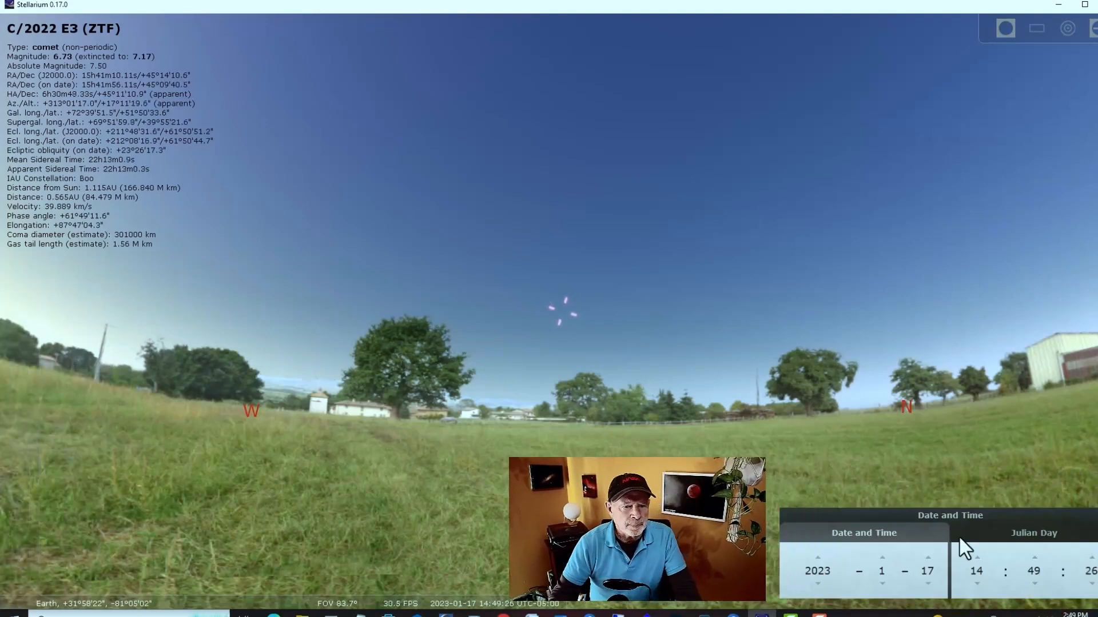
{"action": "scroll", "coordinate": [980, 561], "scroll_direction": "up", "scroll_amount": 3}
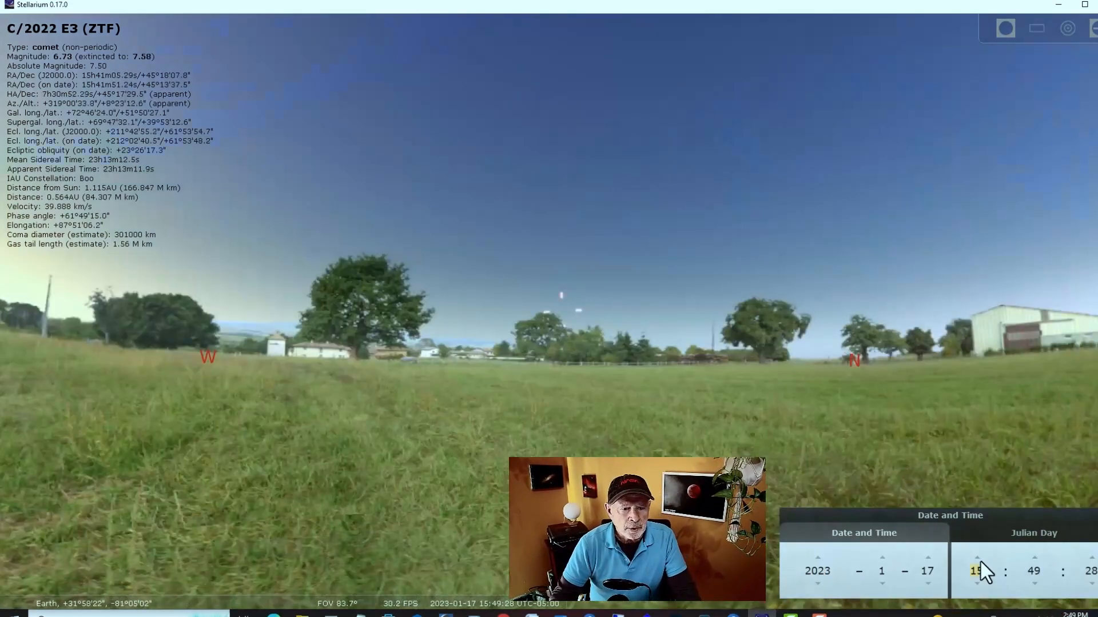
{"action": "scroll", "coordinate": [980, 562], "scroll_direction": "up", "scroll_amount": 6}
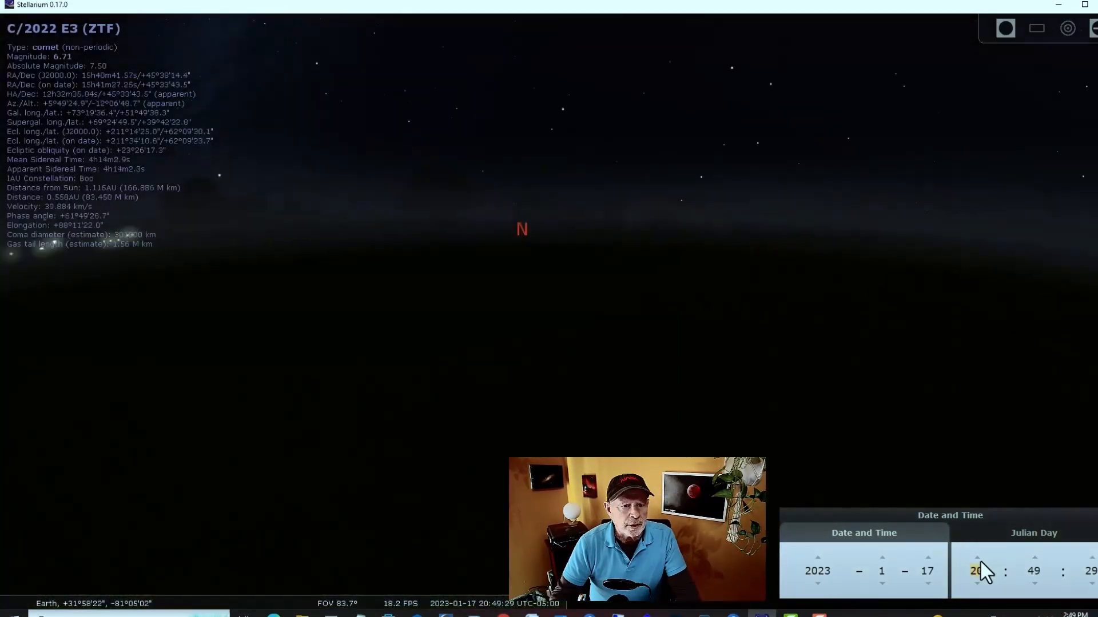
{"action": "scroll", "coordinate": [980, 562], "scroll_direction": "up", "scroll_amount": 3}
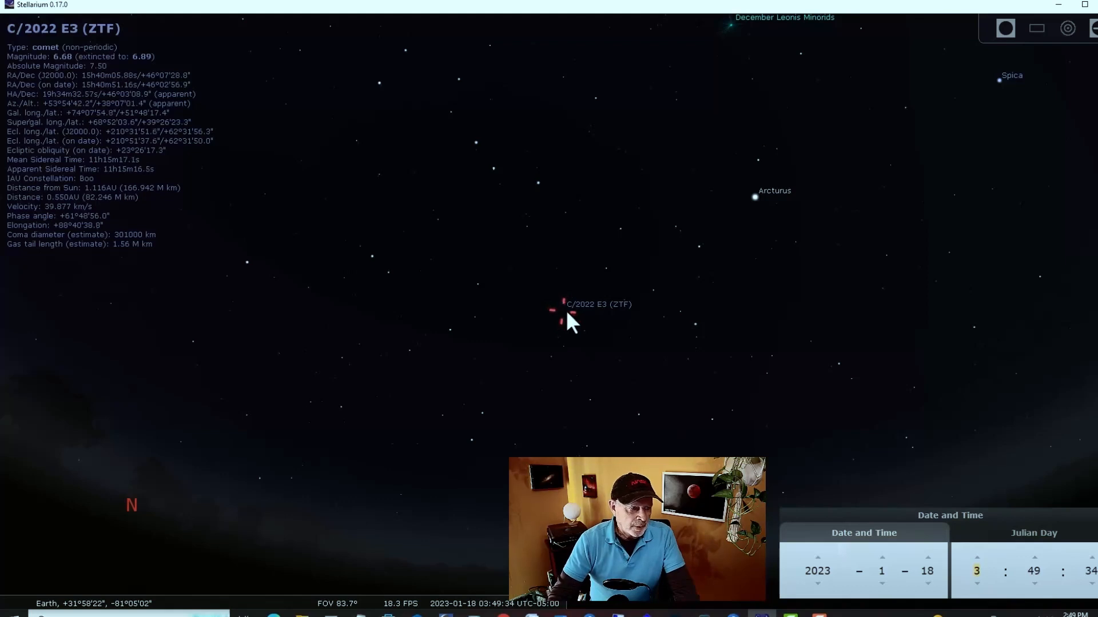
Show the constellation lines and the constellation labels in the sky around the comet.
{"action": "scroll", "coordinate": [550, 328], "scroll_direction": "down", "scroll_amount": 4}
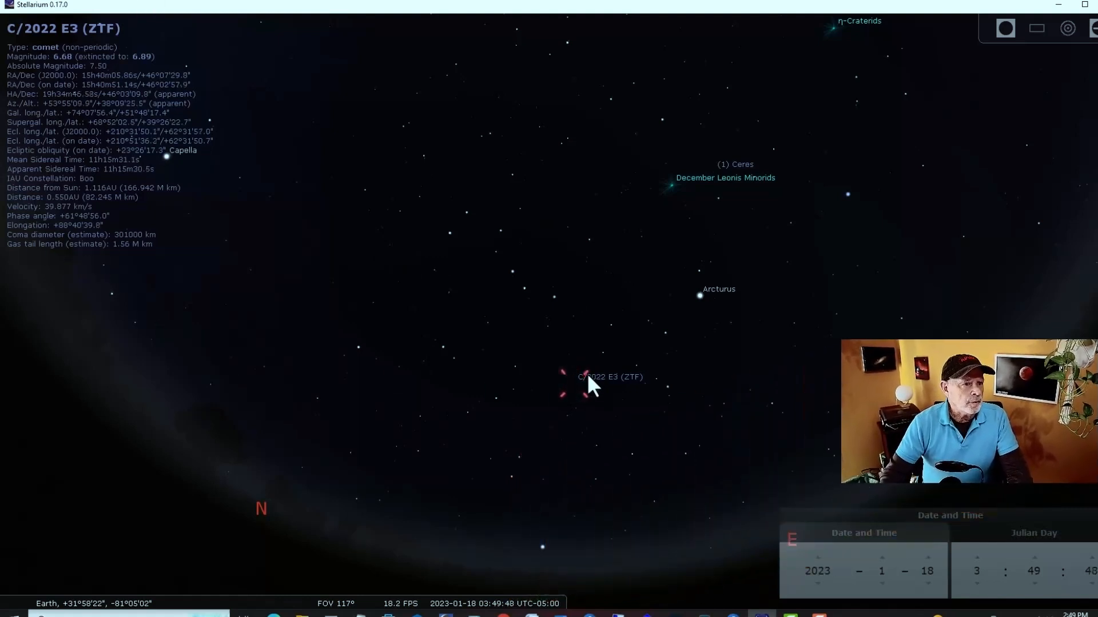
{"action": "mouse_move", "coordinate": [318, 595]}
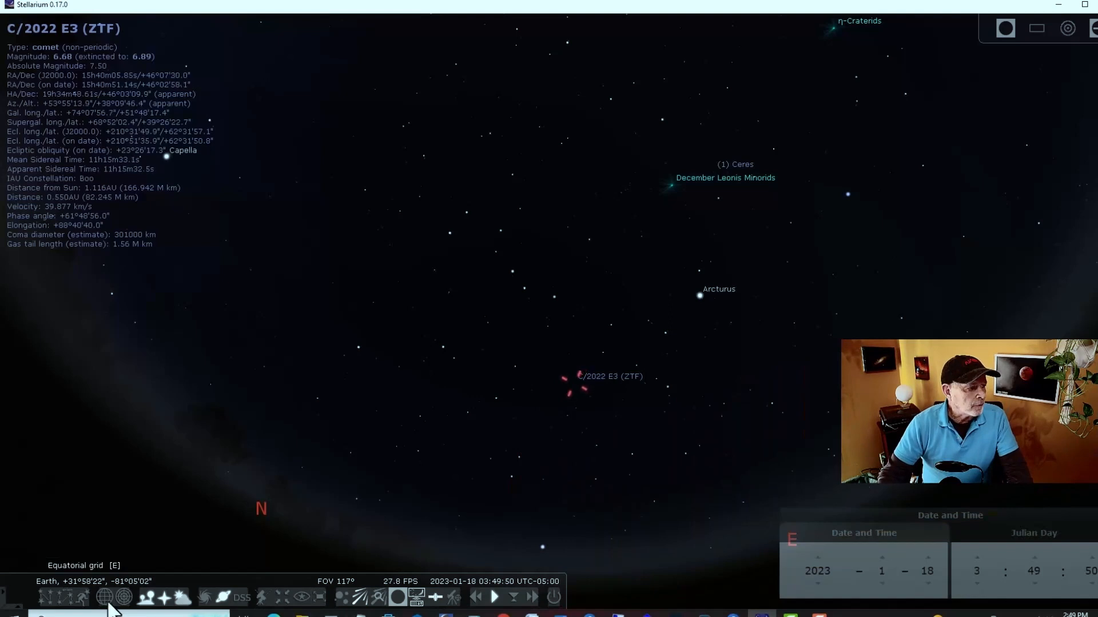
{"action": "left_click", "coordinate": [45, 597]}
{"action": "left_click", "coordinate": [66, 599]}
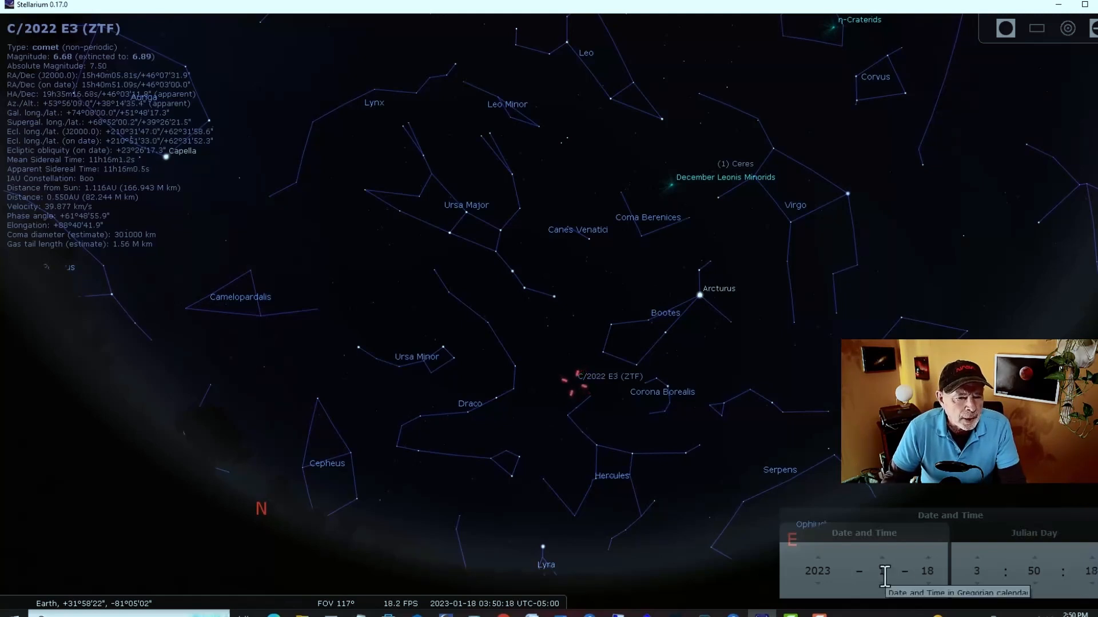
Advance the simulated date day by day to 2023-02-02 to follow the comet's path across the constellations.
{"action": "left_click", "coordinate": [930, 573]}
{"action": "left_click", "coordinate": [927, 558]}
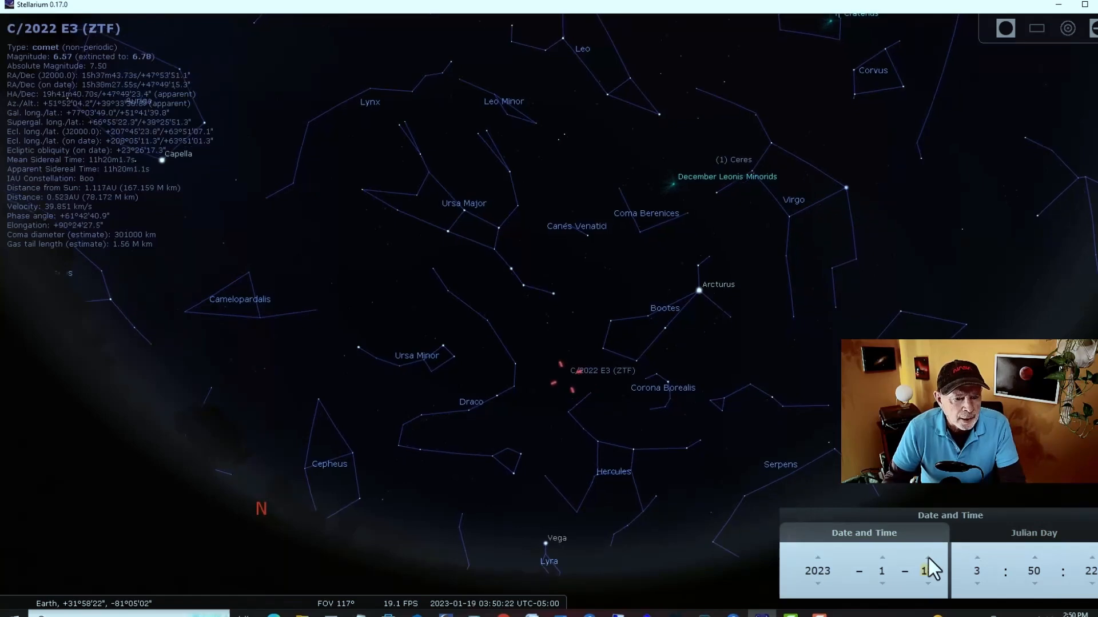
{"action": "left_click", "coordinate": [928, 558]}
{"action": "left_click", "coordinate": [928, 558]}
{"action": "left_click", "coordinate": [928, 558]}
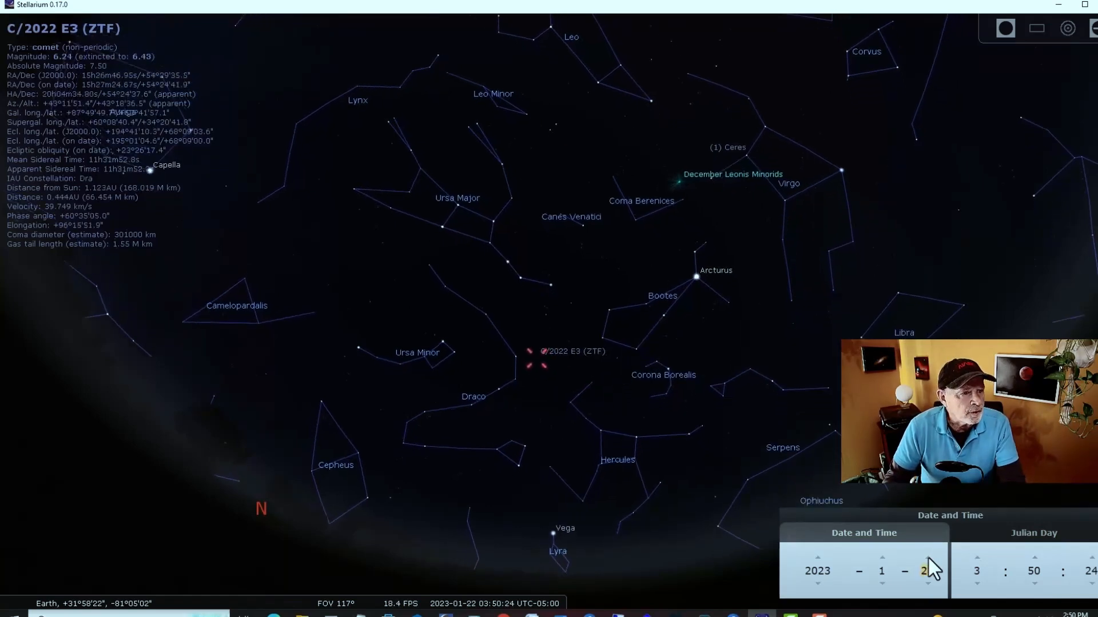
{"action": "left_click", "coordinate": [928, 558]}
{"action": "left_click", "coordinate": [928, 558]}
{"action": "left_click", "coordinate": [929, 558]}
{"action": "left_click", "coordinate": [929, 558]}
{"action": "left_click", "coordinate": [928, 558]}
{"action": "left_click", "coordinate": [929, 558]}
{"action": "left_click", "coordinate": [929, 558]}
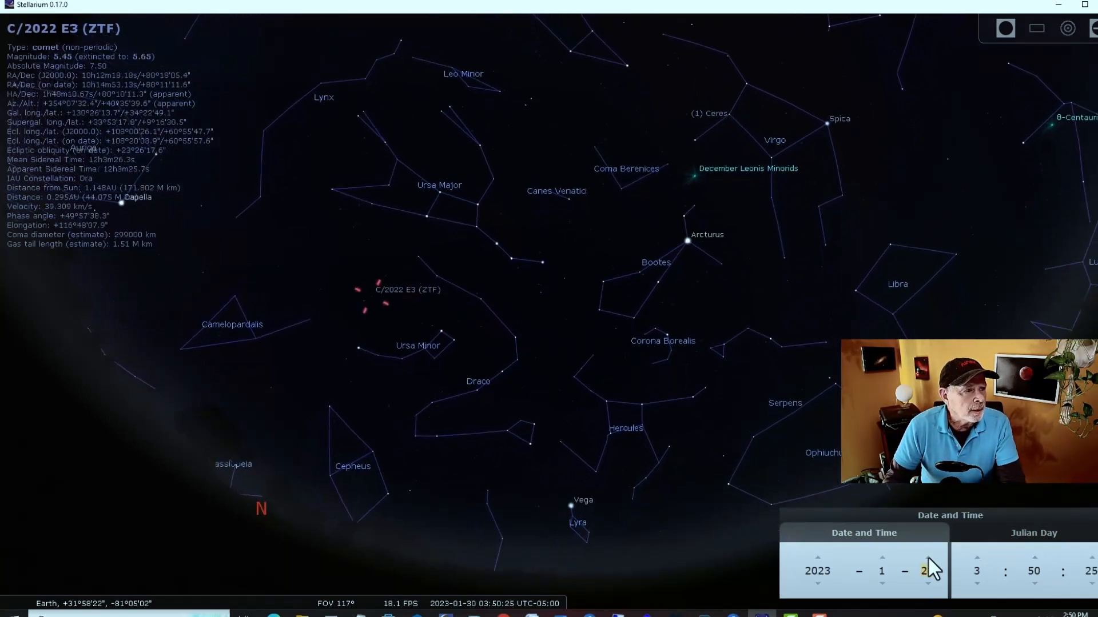
{"action": "left_click", "coordinate": [928, 558]}
{"action": "left_click", "coordinate": [928, 558]}
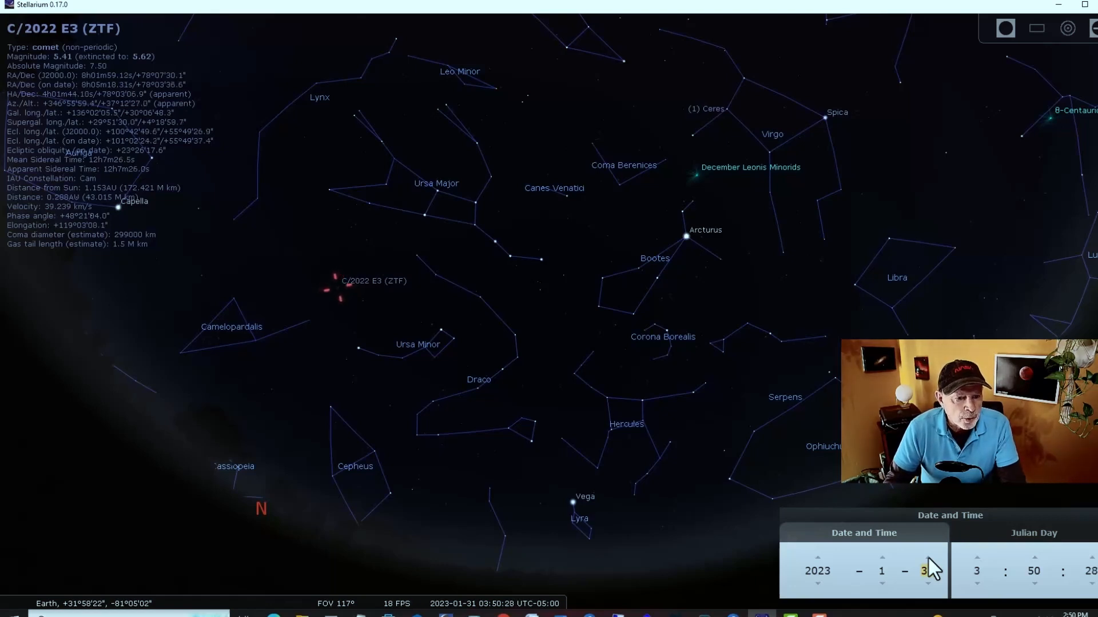
{"action": "left_click", "coordinate": [928, 557]}
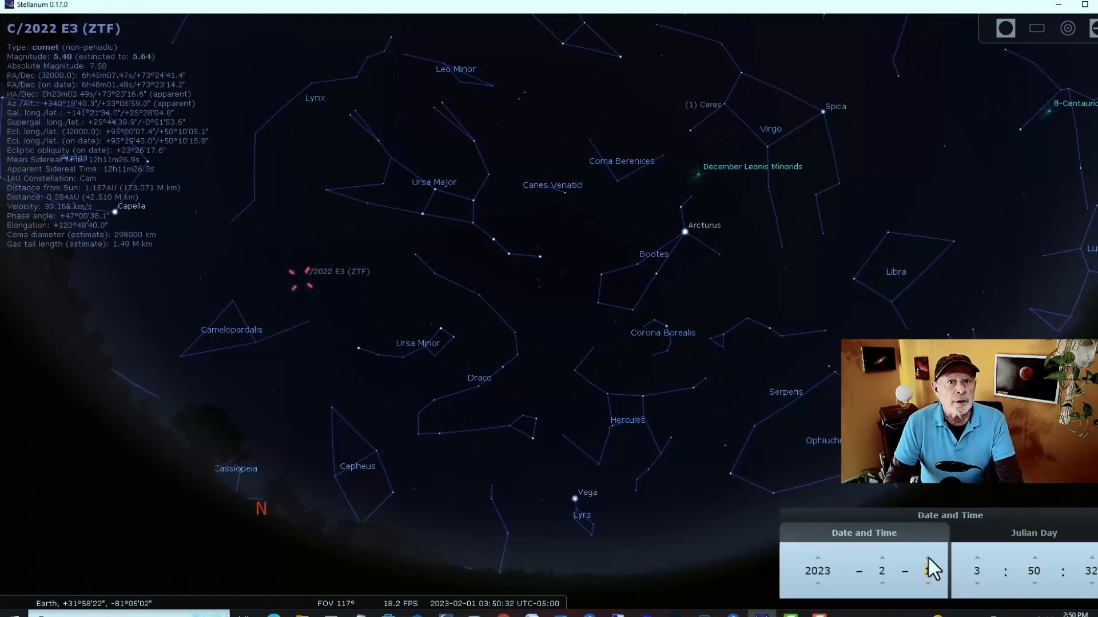
{"action": "left_click", "coordinate": [927, 557]}
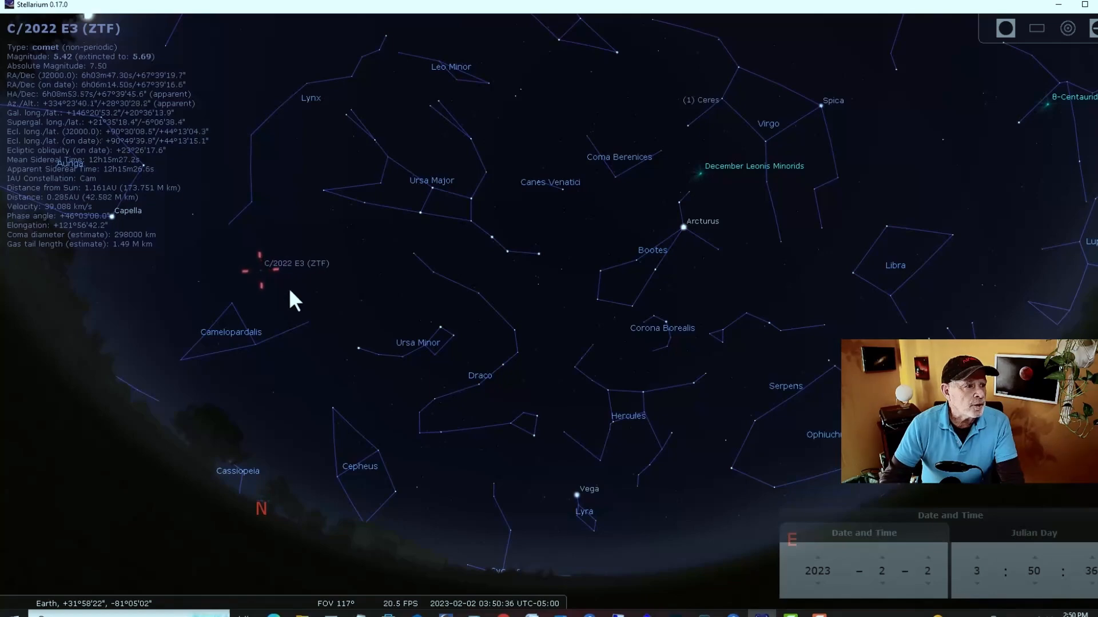
{"action": "mouse_move", "coordinate": [286, 291]}
{"action": "left_mouse_down"}
{"action": "mouse_move", "coordinate": [522, 354]}
{"action": "mouse_move", "coordinate": [547, 394]}
{"action": "left_mouse_up"}
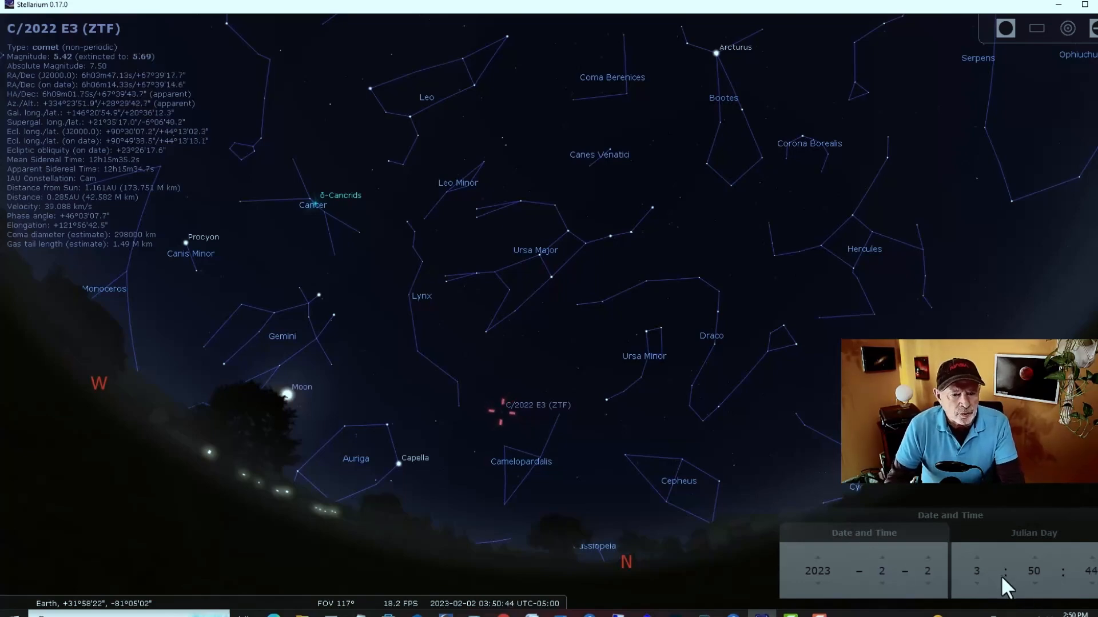
Step the simulated time back hour by hour to hour 19 on 2023-02-01 to follow the comet through the night.
{"action": "left_click", "coordinate": [980, 581]}
{"action": "left_click", "coordinate": [980, 581]}
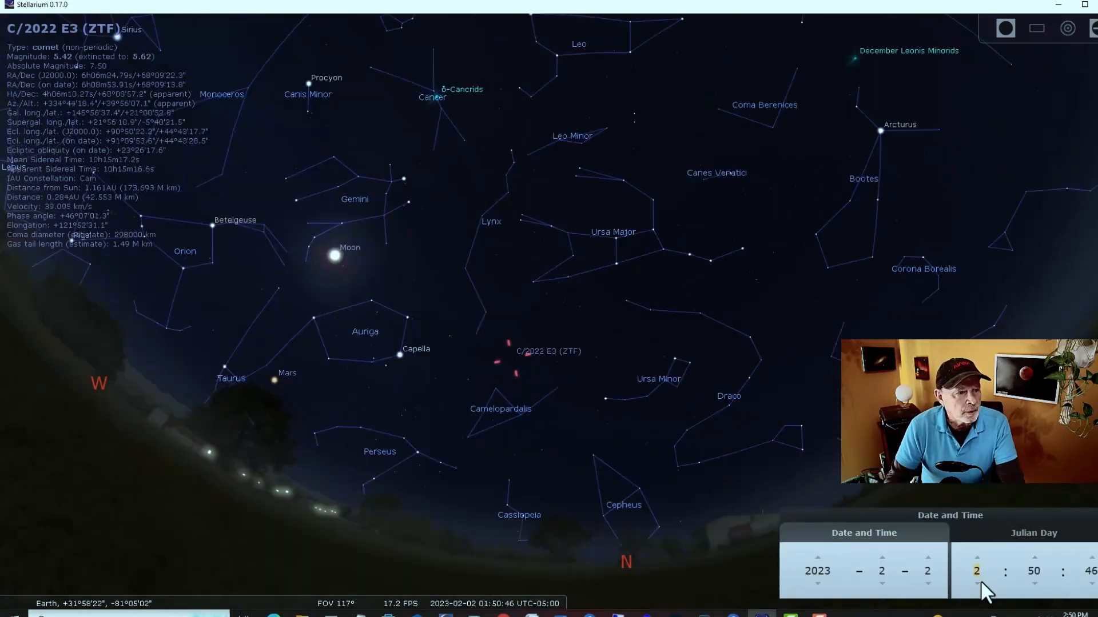
{"action": "left_click", "coordinate": [980, 580]}
{"action": "left_click", "coordinate": [980, 581]}
{"action": "left_click", "coordinate": [980, 580]}
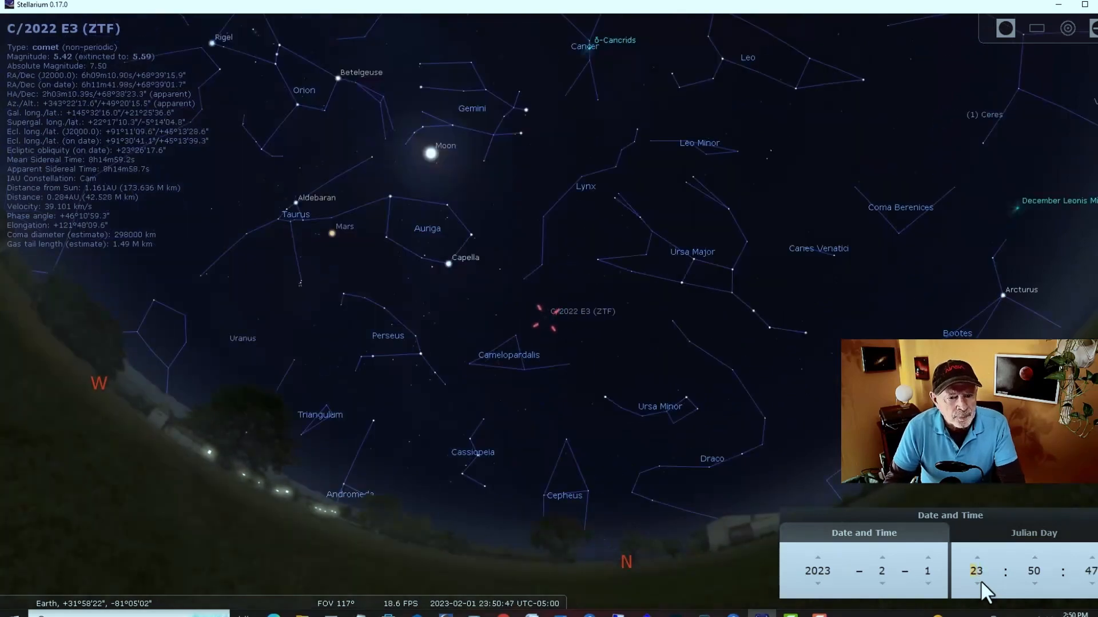
{"action": "left_click", "coordinate": [980, 581]}
{"action": "left_click", "coordinate": [980, 581]}
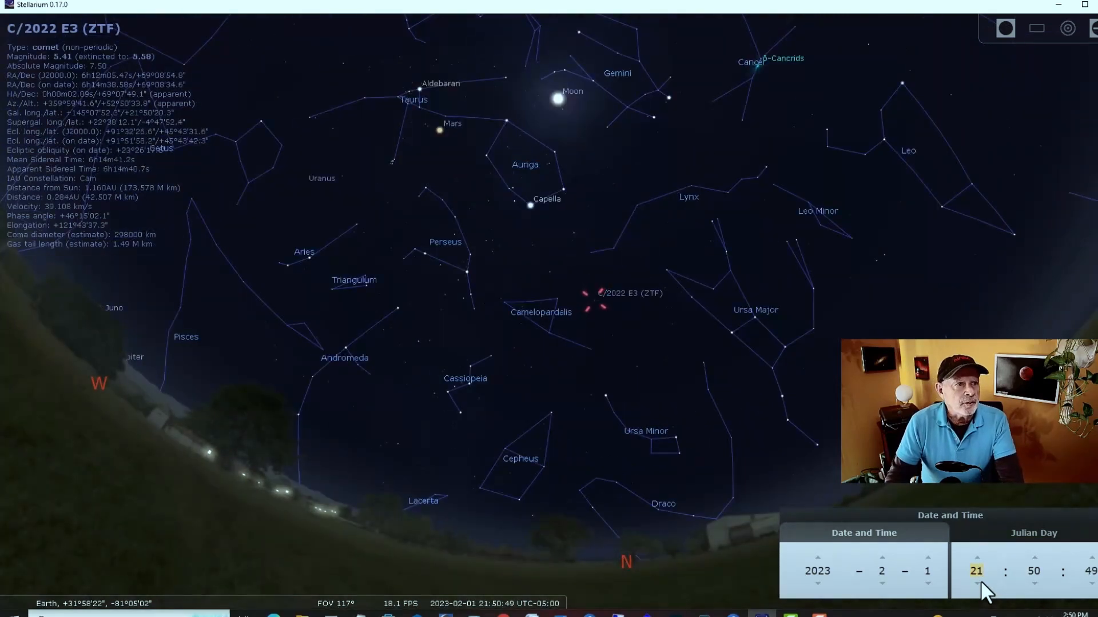
{"action": "left_click", "coordinate": [980, 581]}
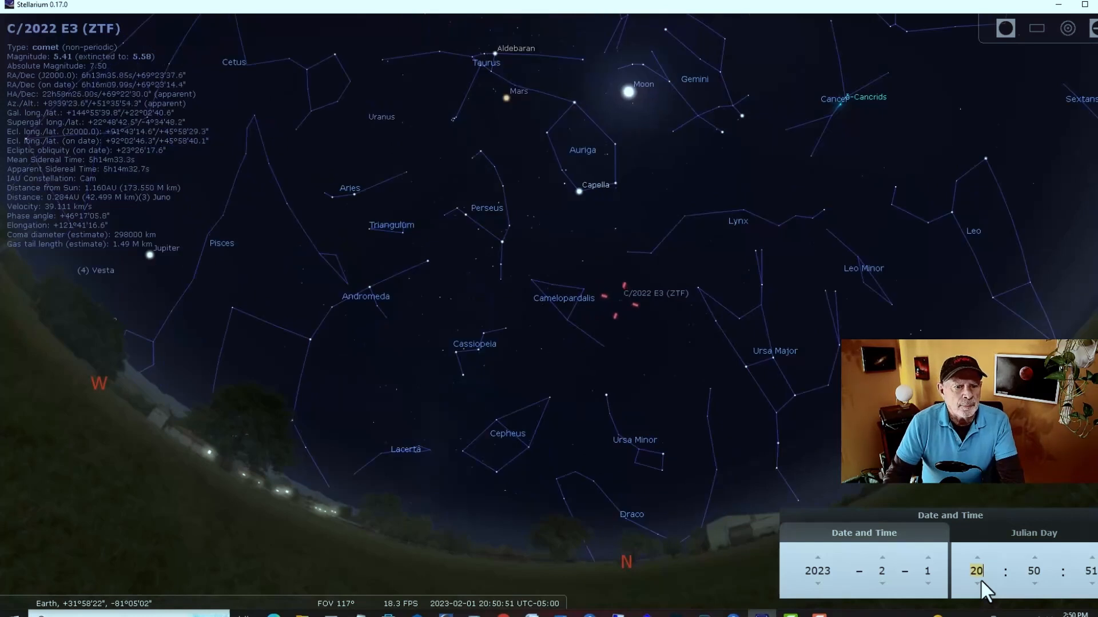
{"action": "left_click", "coordinate": [980, 581]}
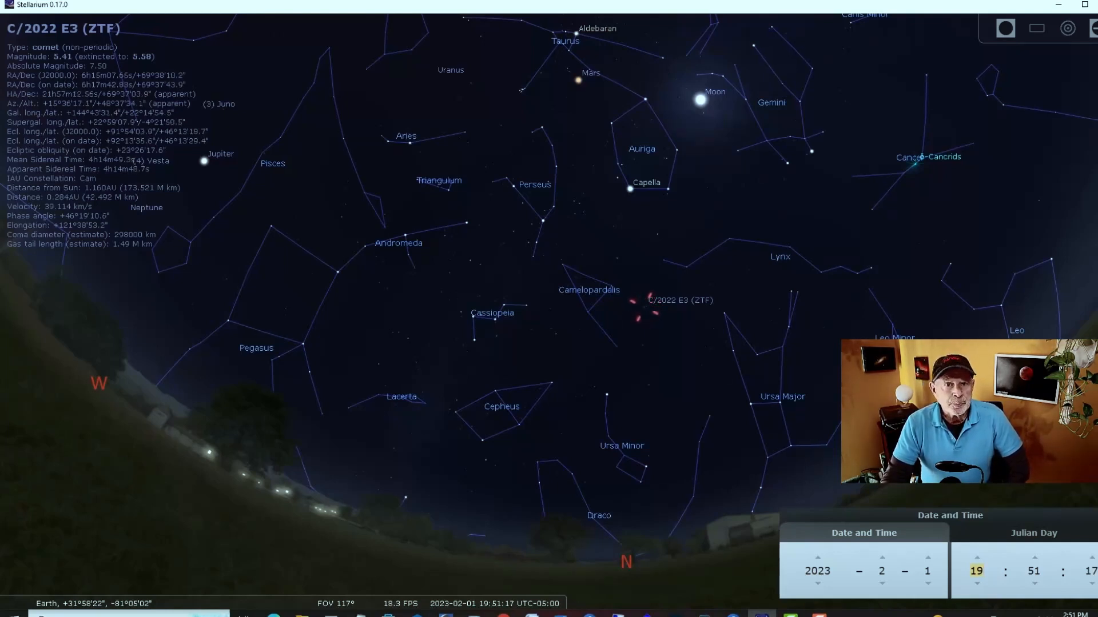
Close Stellarium, start N.I.N.A. and load the AVX-ED80T profile.
{"action": "left_click", "coordinate": [1097, 5]}
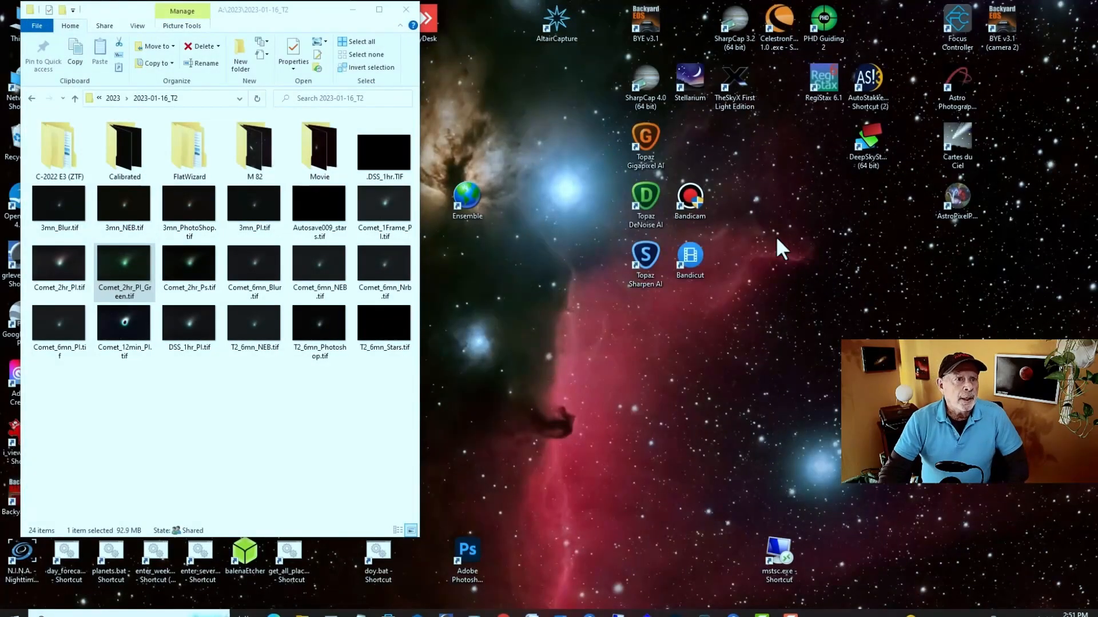
{"action": "double_click", "coordinate": [22, 557]}
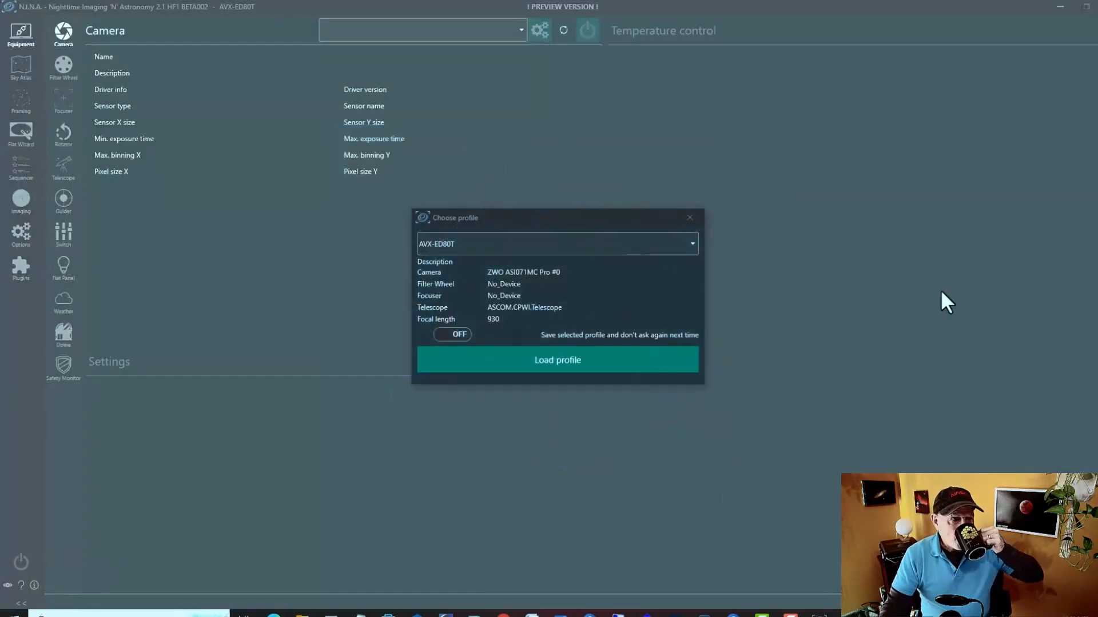
{"action": "left_click", "coordinate": [566, 354]}
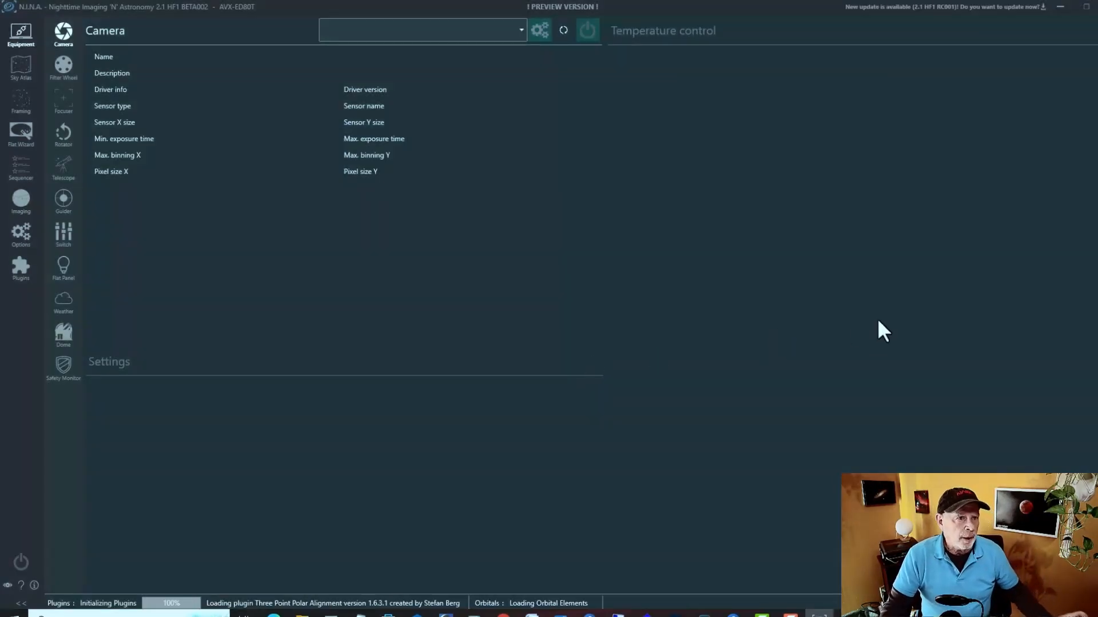
Look over the imaging views and the installed and available plugins, and read the description of the installed Orbitals plugin.
{"action": "left_click", "coordinate": [19, 200]}
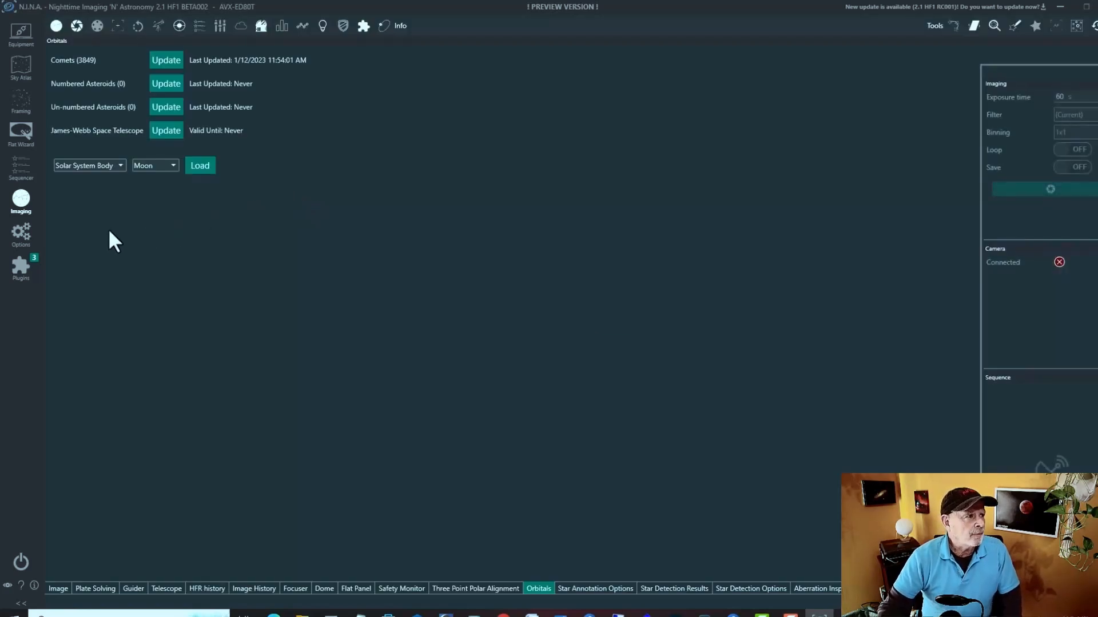
{"action": "left_click", "coordinate": [56, 587]}
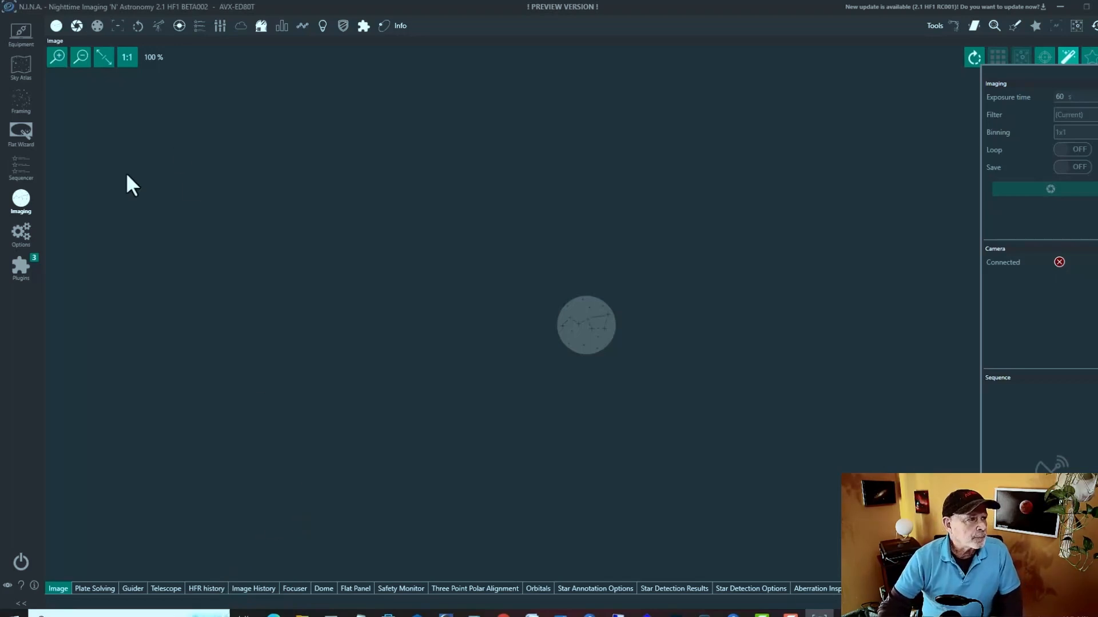
{"action": "left_click", "coordinate": [18, 265]}
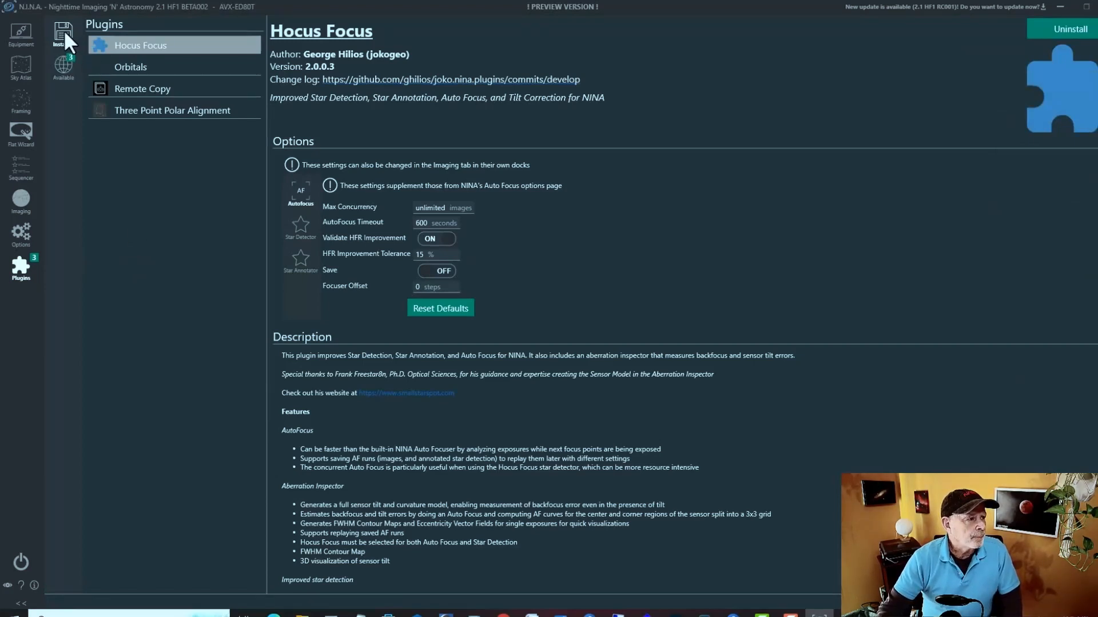
{"action": "left_click", "coordinate": [63, 67]}
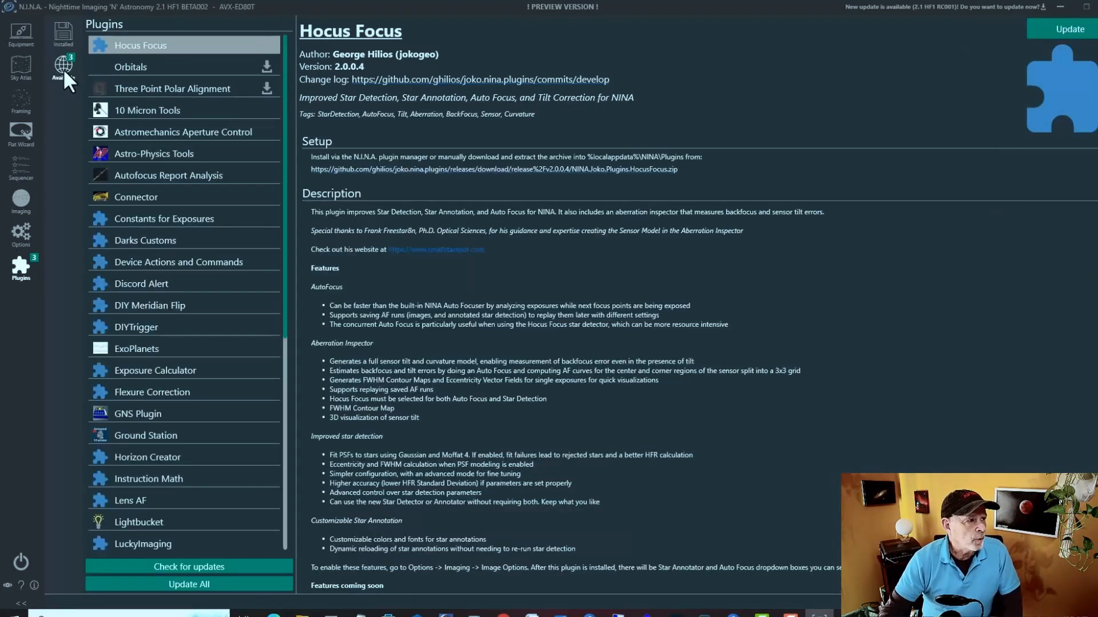
{"action": "left_click", "coordinate": [63, 32]}
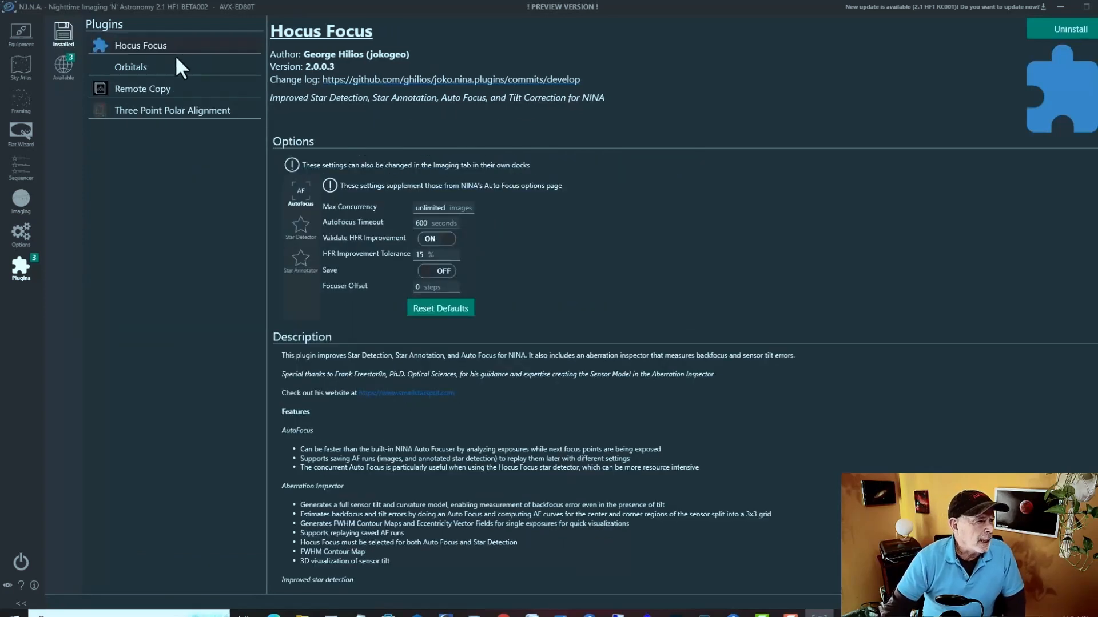
{"action": "left_click", "coordinate": [133, 66]}
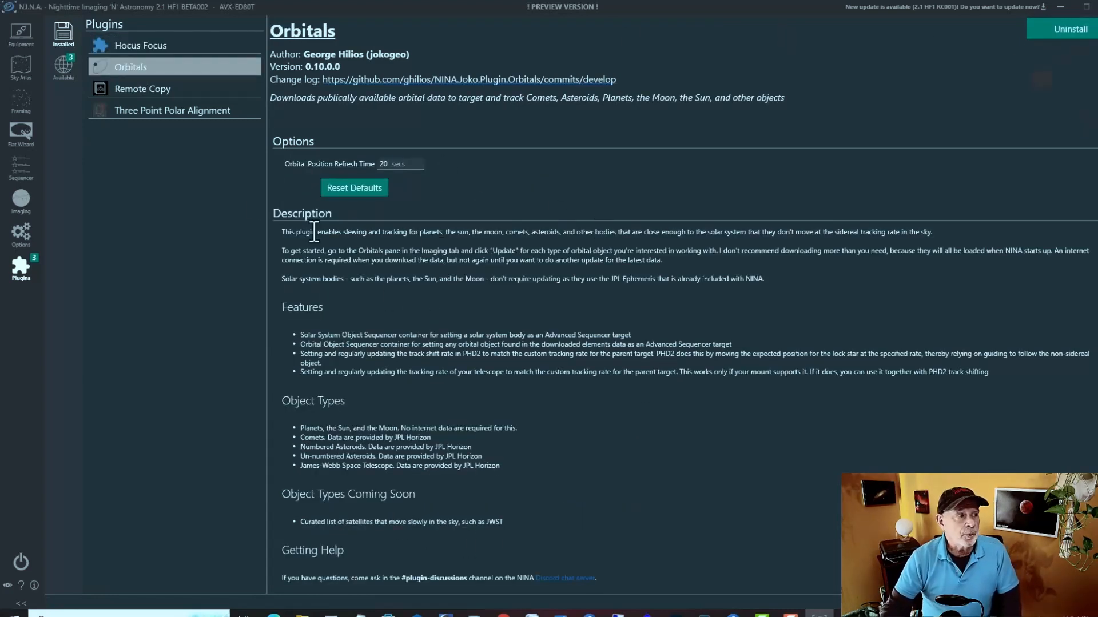
Update the comet orbital data in the imaging area's Orbitals view and set the object type to Comet.
{"action": "left_click", "coordinate": [17, 201]}
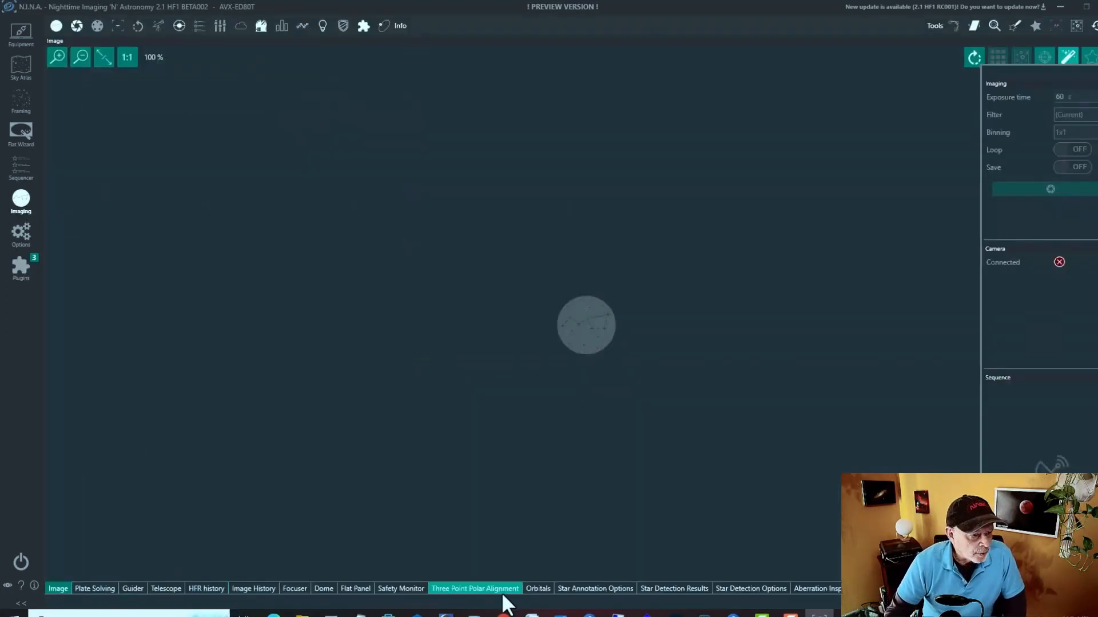
{"action": "left_click", "coordinate": [538, 588]}
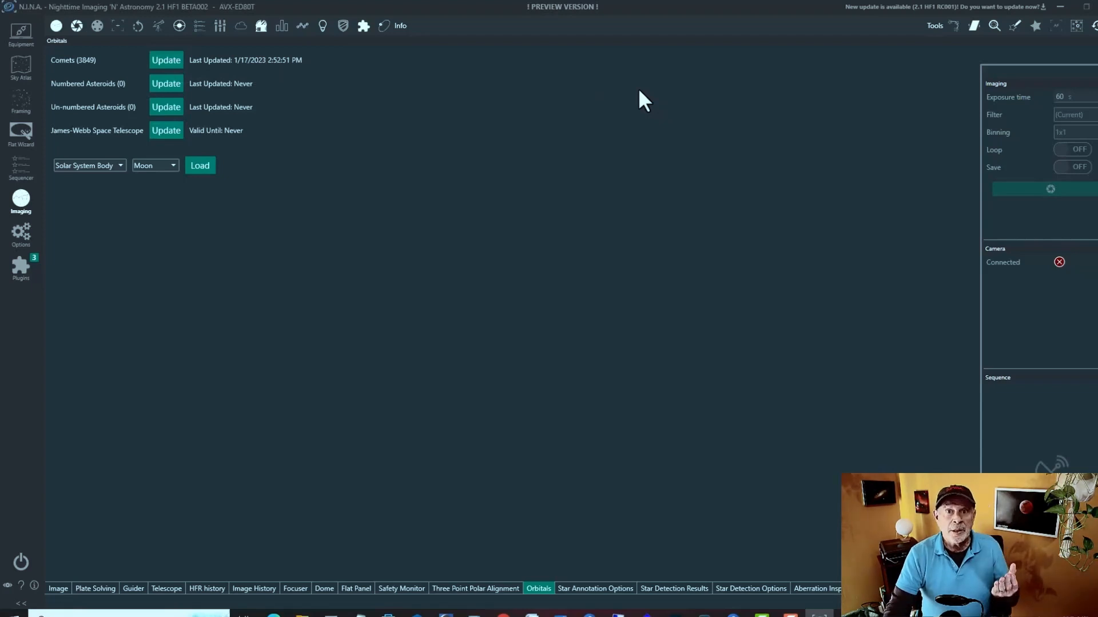
{"action": "left_click", "coordinate": [117, 165]}
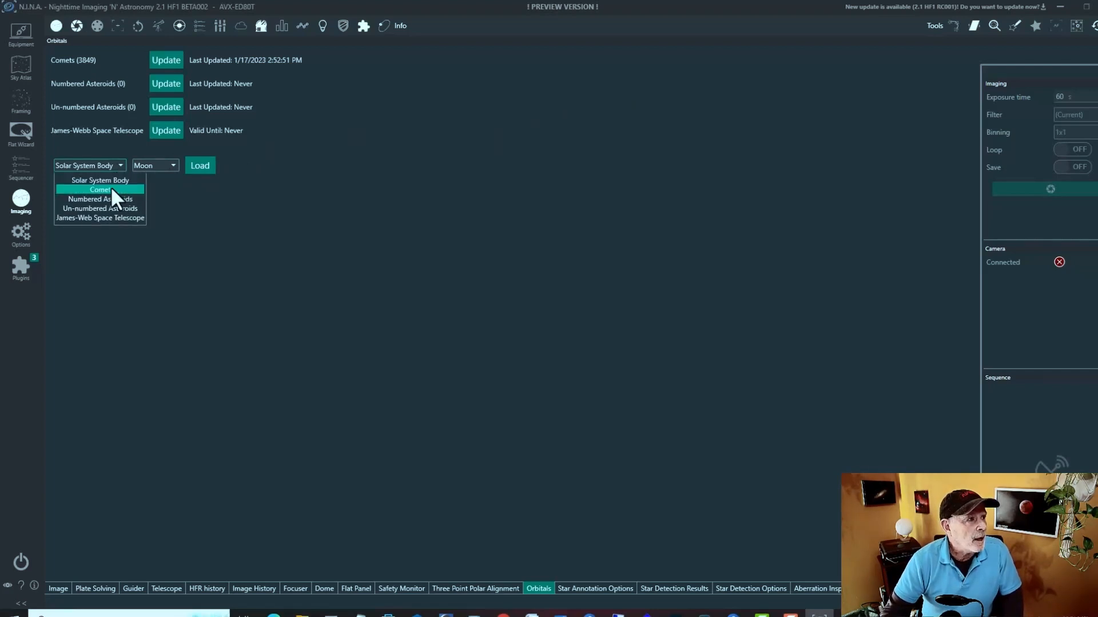
{"action": "left_click", "coordinate": [111, 190]}
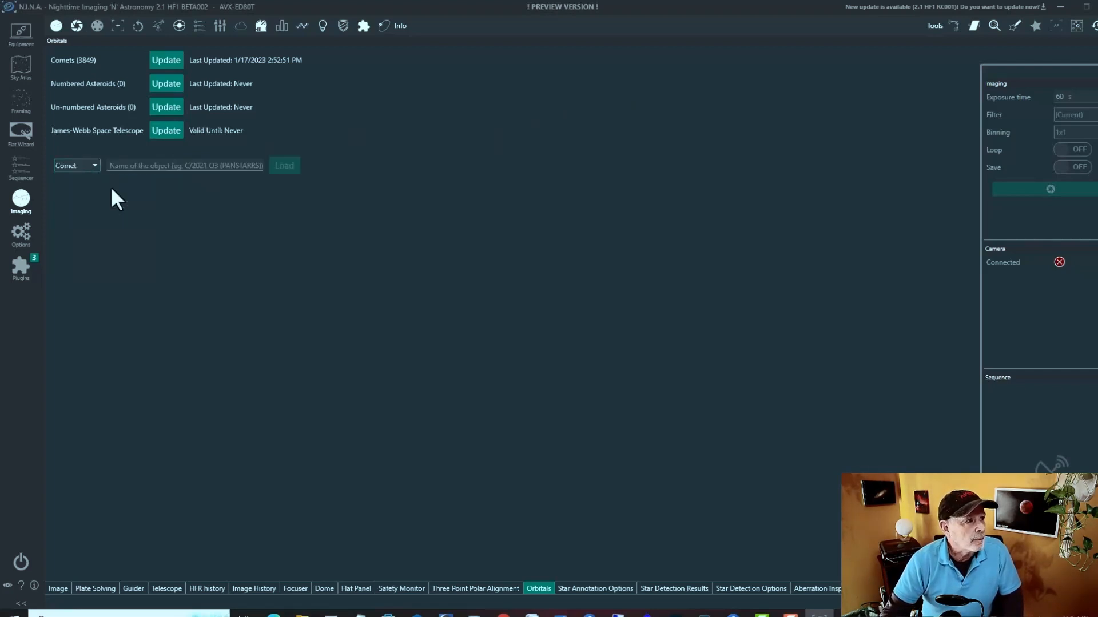
Find comet C/2022 E3 (ZTF) by entering C/2022 E3 and load its orbital data.
{"action": "left_click", "coordinate": [194, 165]}
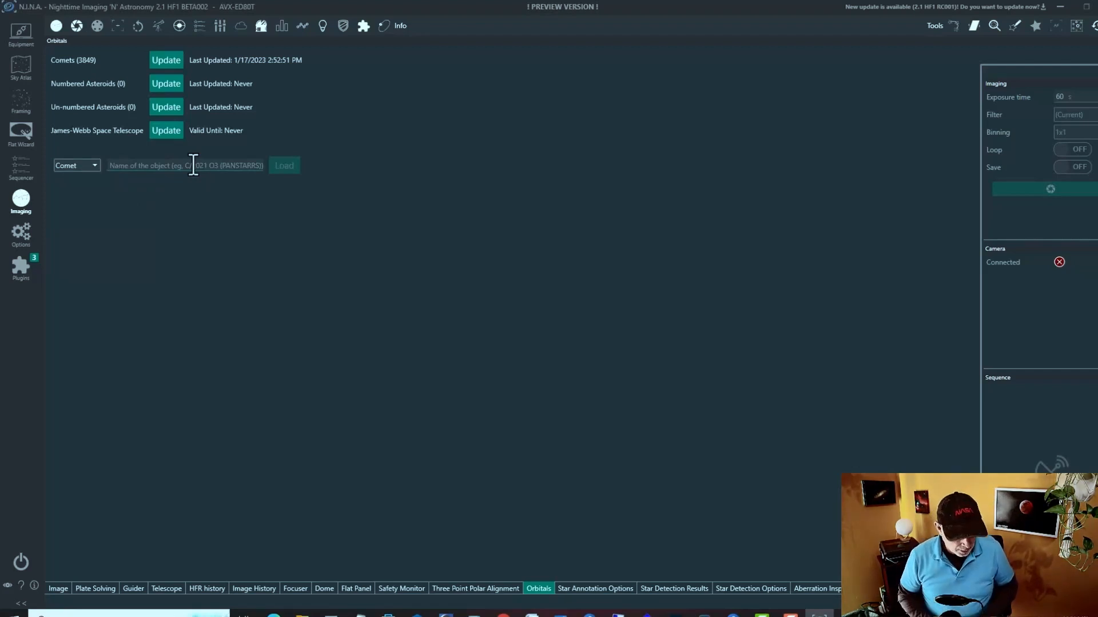
{"action": "type", "text": "C"}
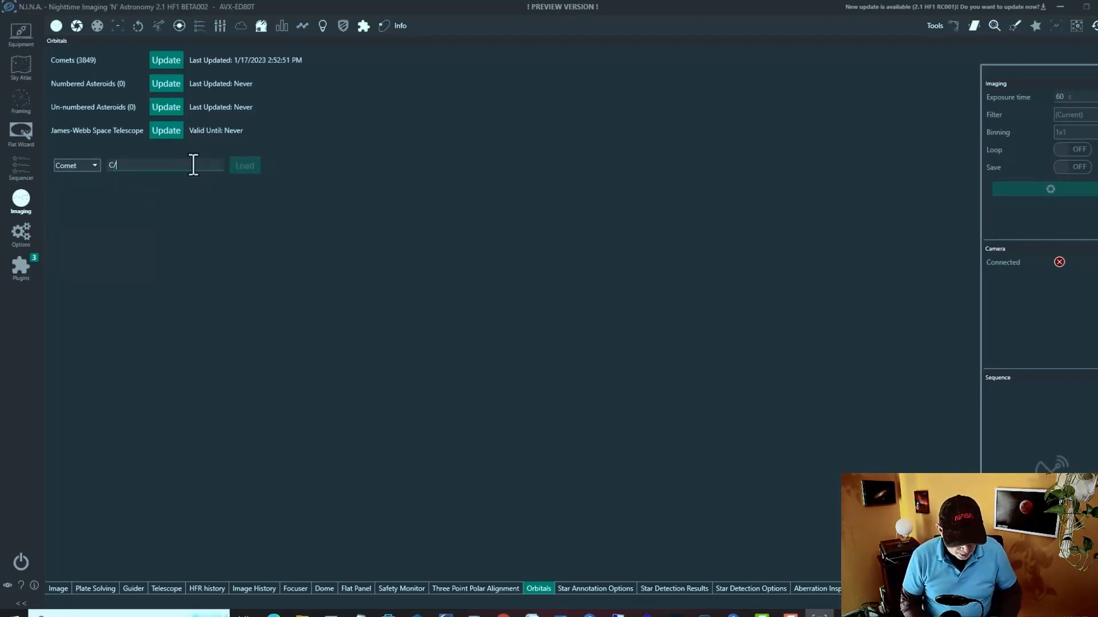
{"action": "type", "text": "/2022"}
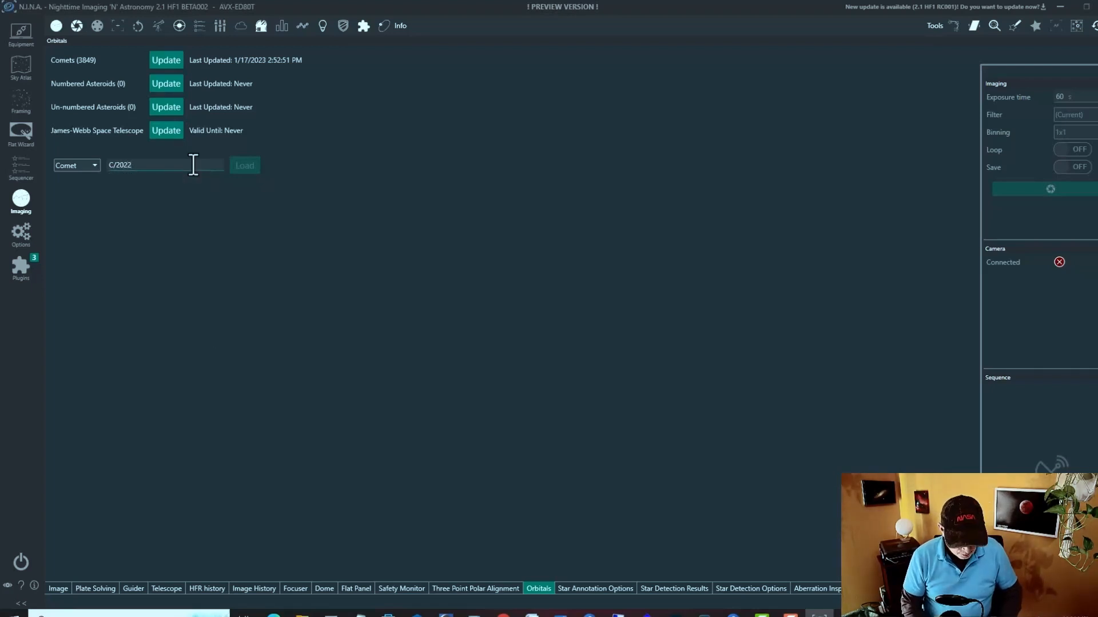
{"action": "type", "text": " E3"}
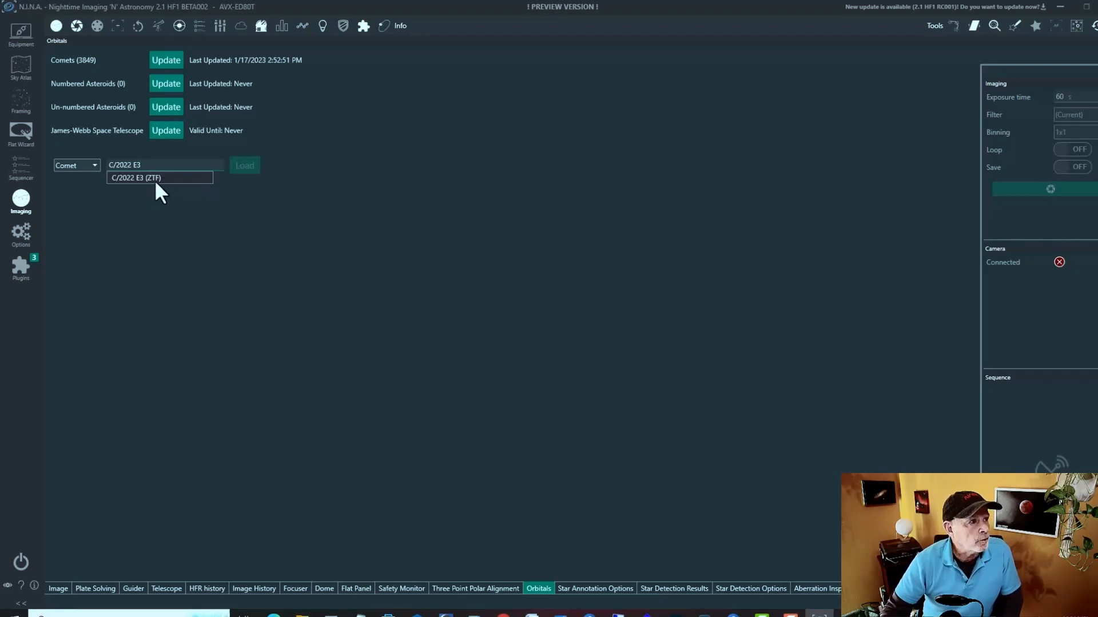
{"action": "left_click", "coordinate": [156, 182]}
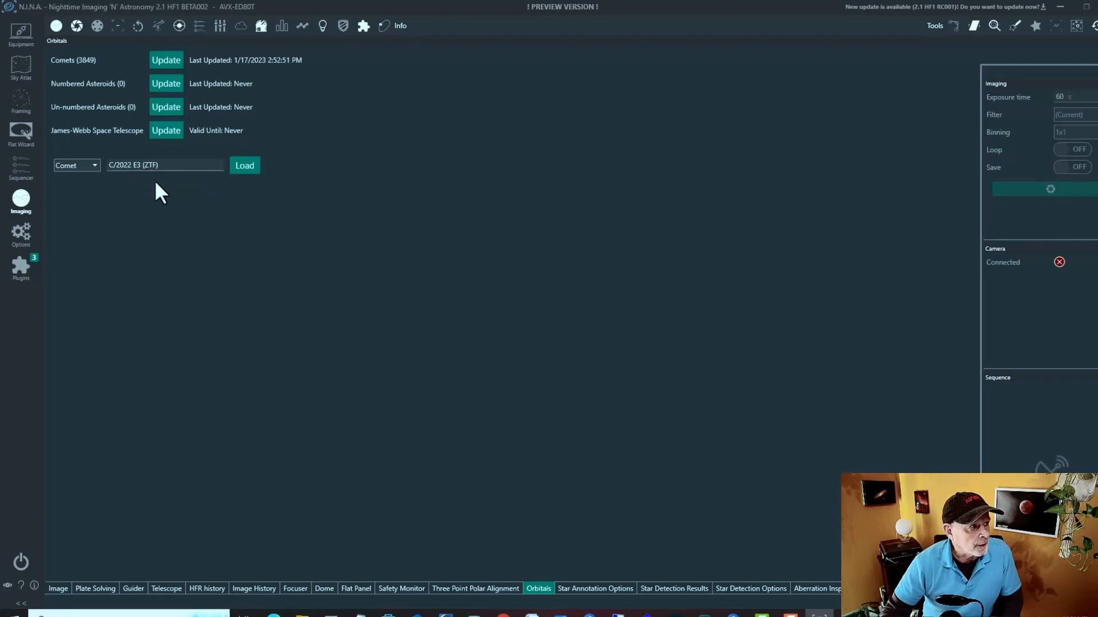
{"action": "left_click", "coordinate": [247, 166]}
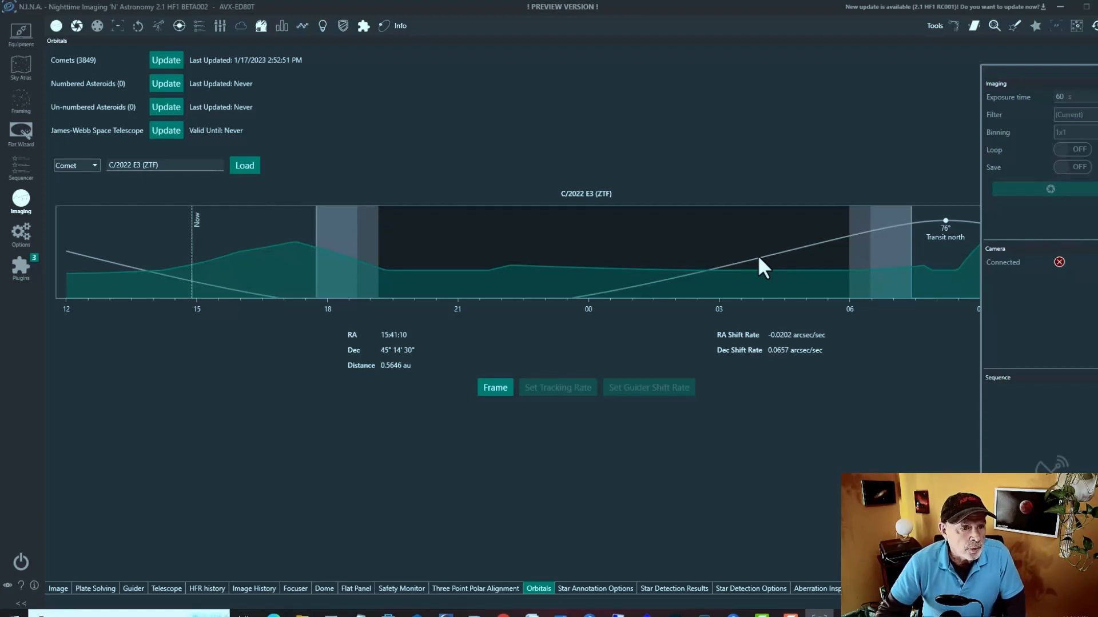
Start PHD2 Guiding, keep it running in the background and return to N.I.N.A.
{"action": "left_click", "coordinate": [1059, 7]}
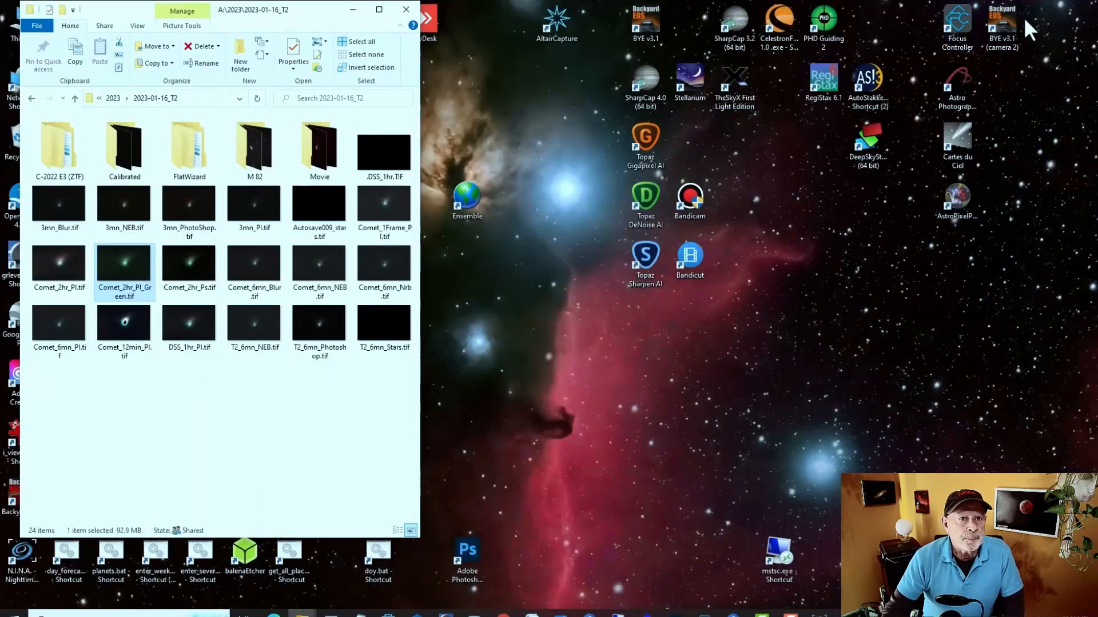
{"action": "double_click", "coordinate": [825, 22]}
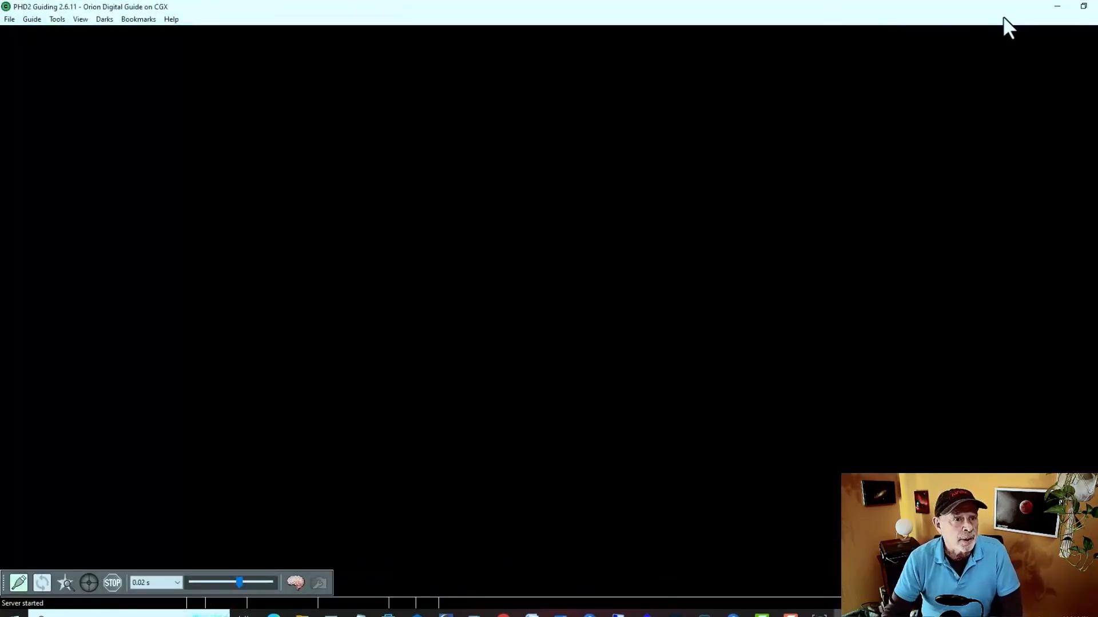
{"action": "left_click", "coordinate": [1056, 6]}
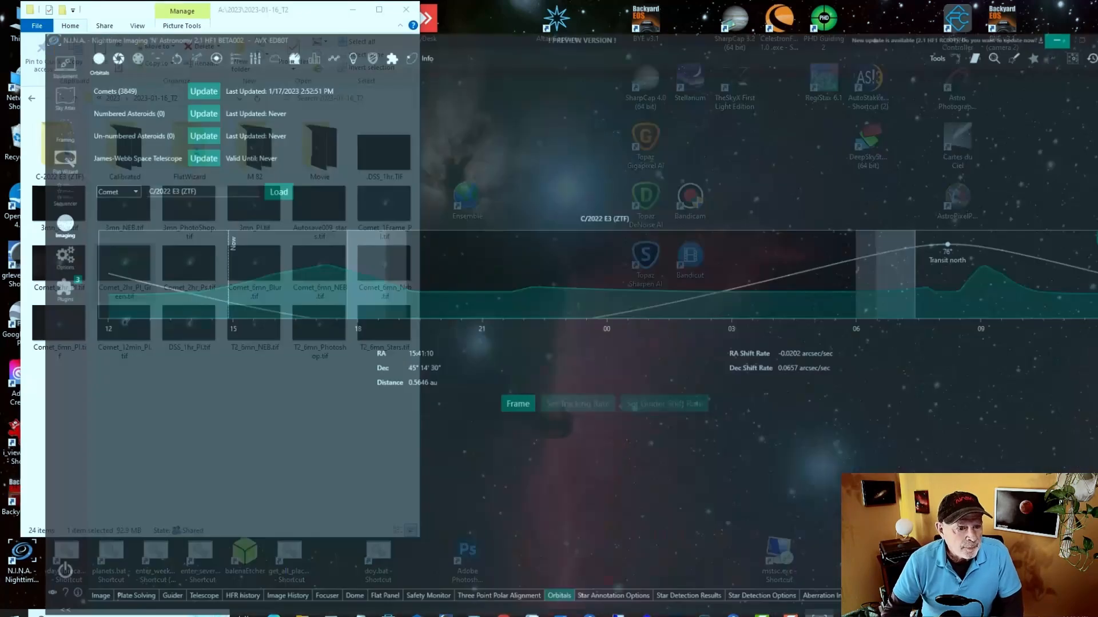
{"action": "left_click", "coordinate": [819, 614]}
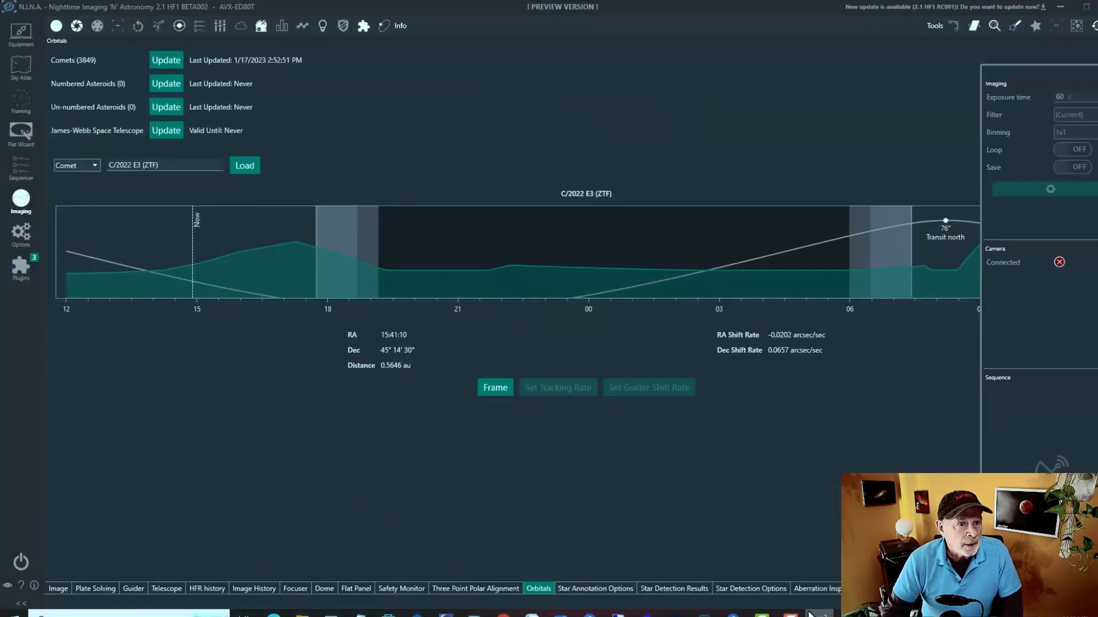
Connect the PHD2 guider in the equipment settings.
{"action": "left_click", "coordinate": [23, 35]}
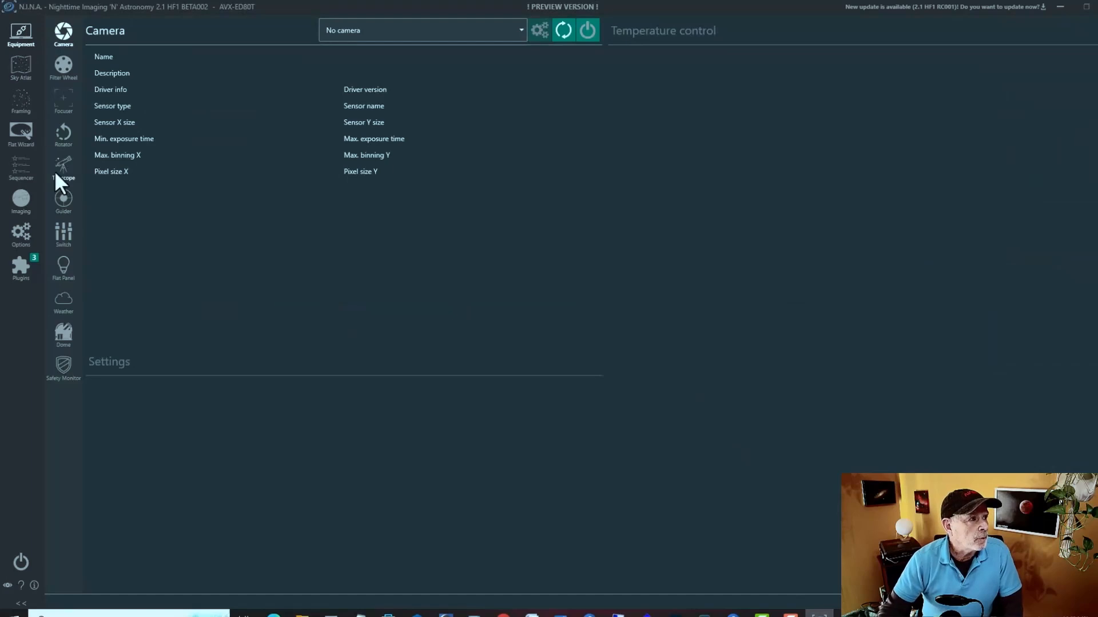
{"action": "left_click", "coordinate": [63, 199]}
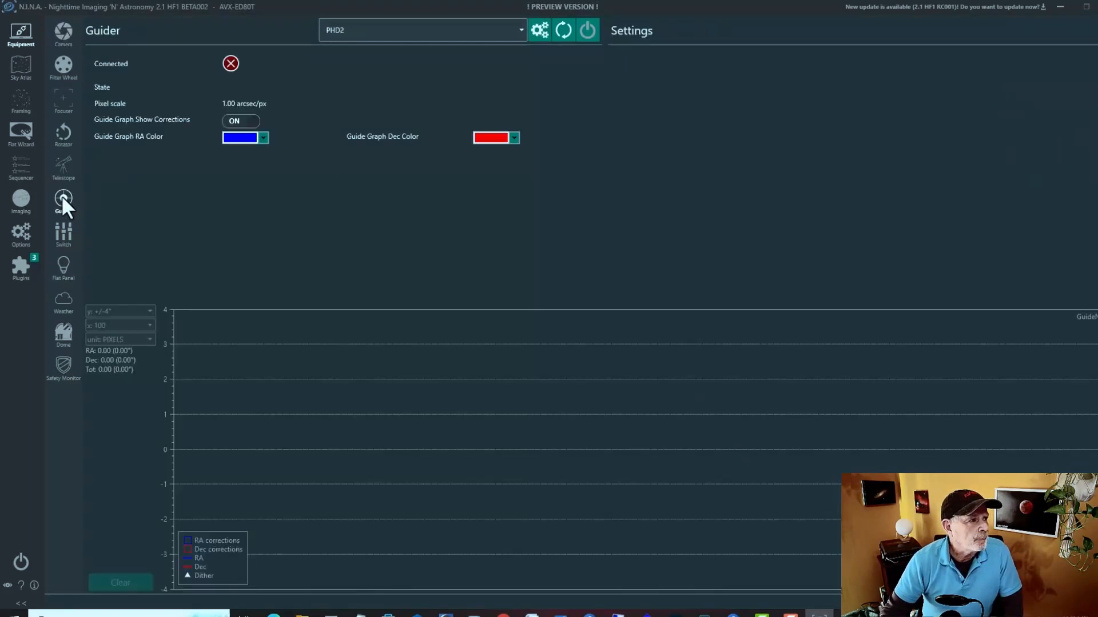
{"action": "left_click", "coordinate": [589, 31]}
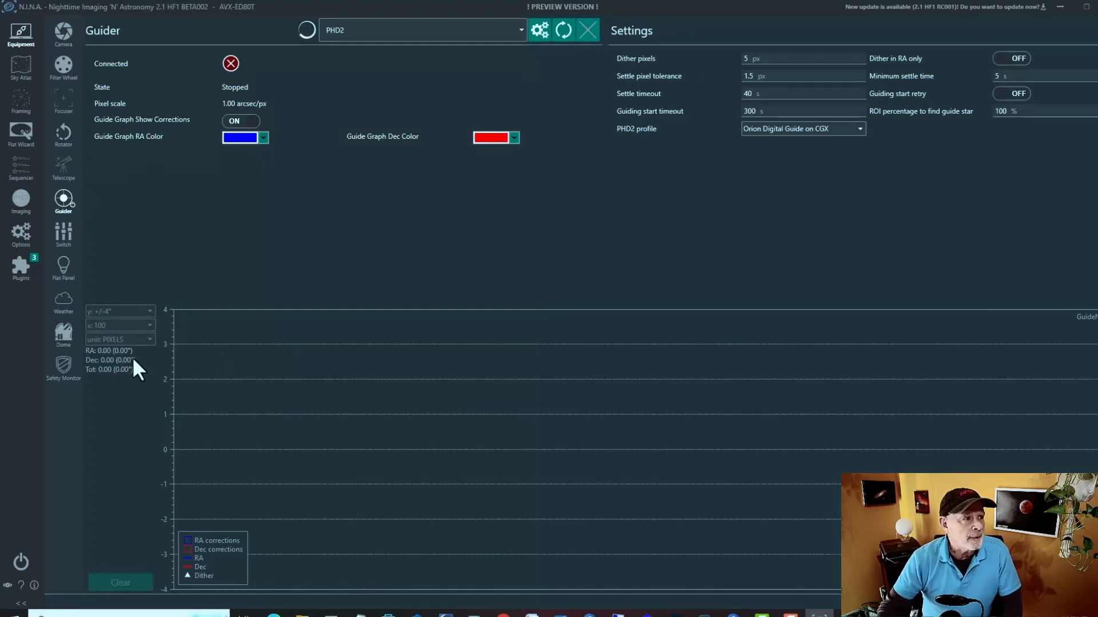
Inspect the Comet Tracking rate settings in PHD2, and return to the comet's shift rates in N.I.N.A.
{"action": "left_click", "coordinate": [20, 194]}
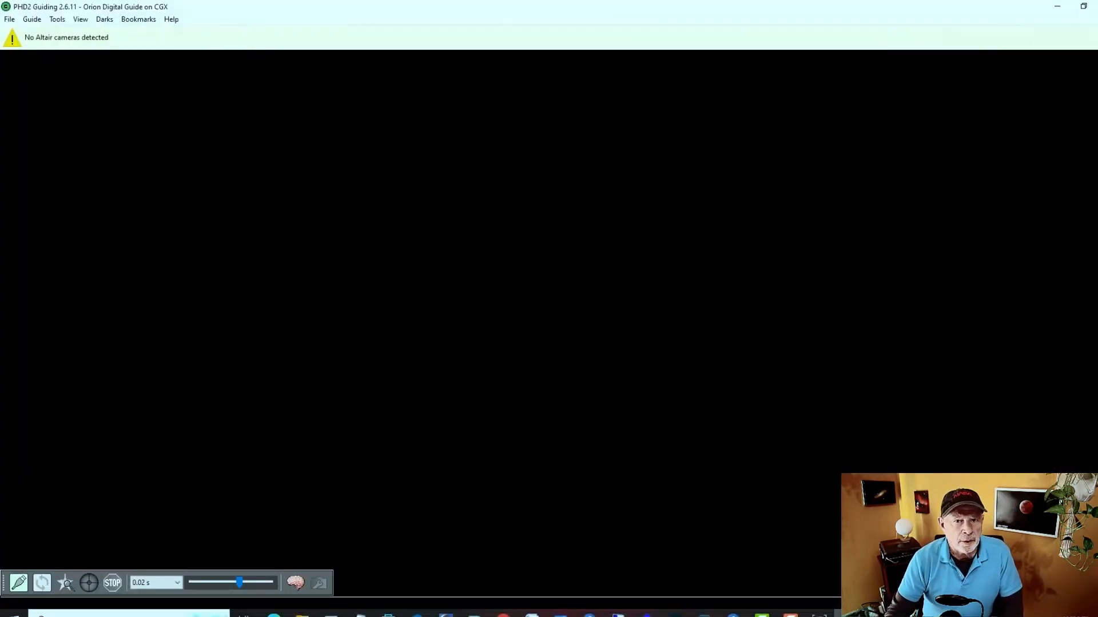
{"action": "left_click", "coordinate": [56, 19]}
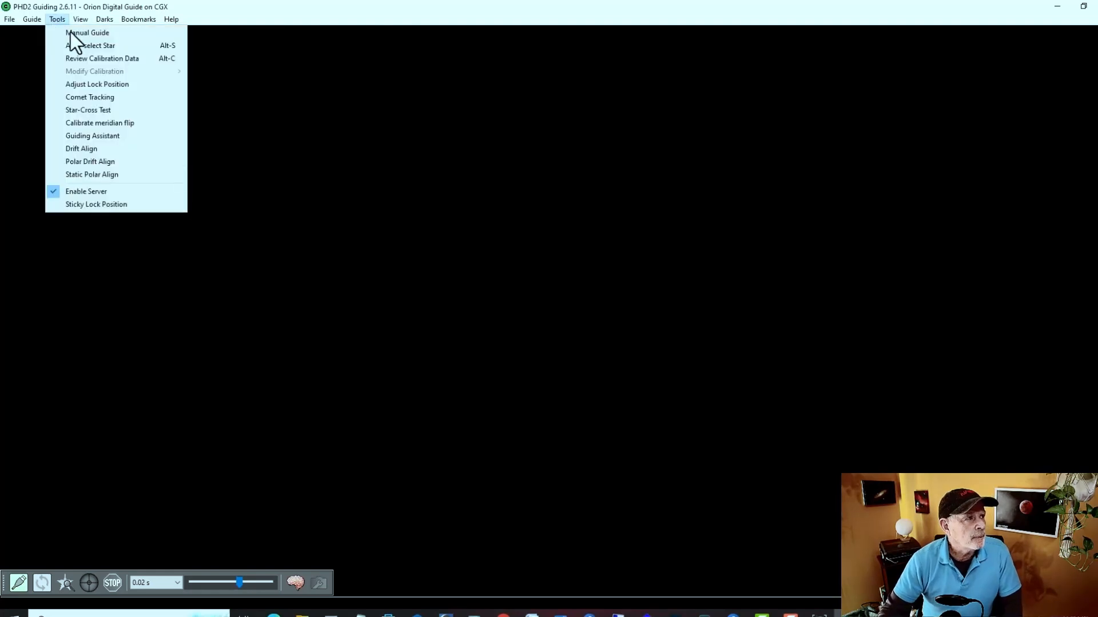
{"action": "left_click", "coordinate": [84, 97]}
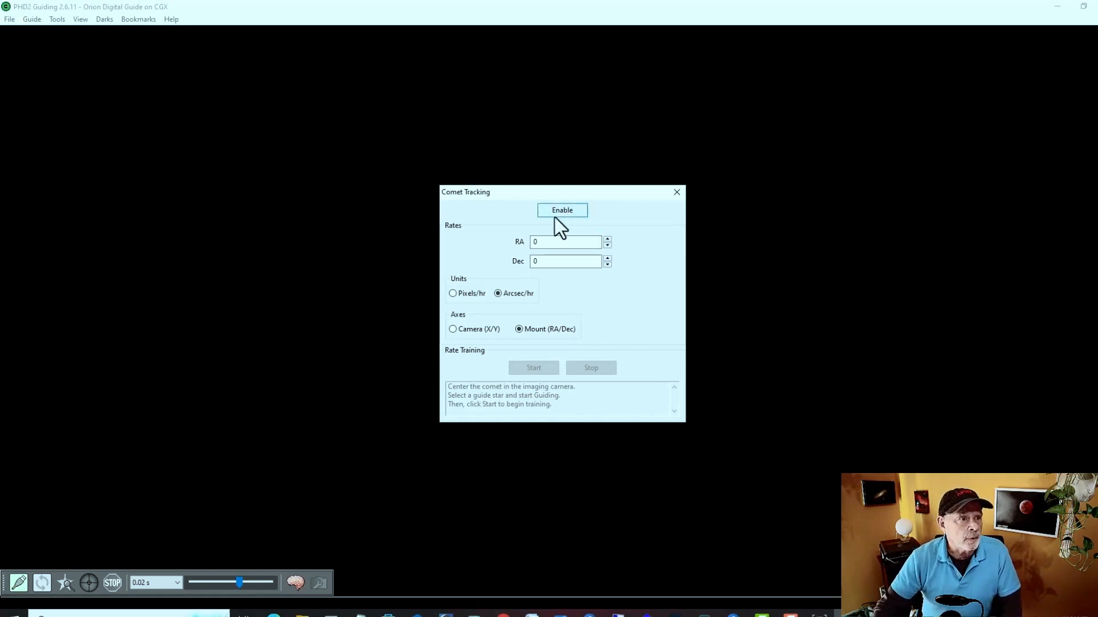
{"action": "key", "text": "alt+Tab"}
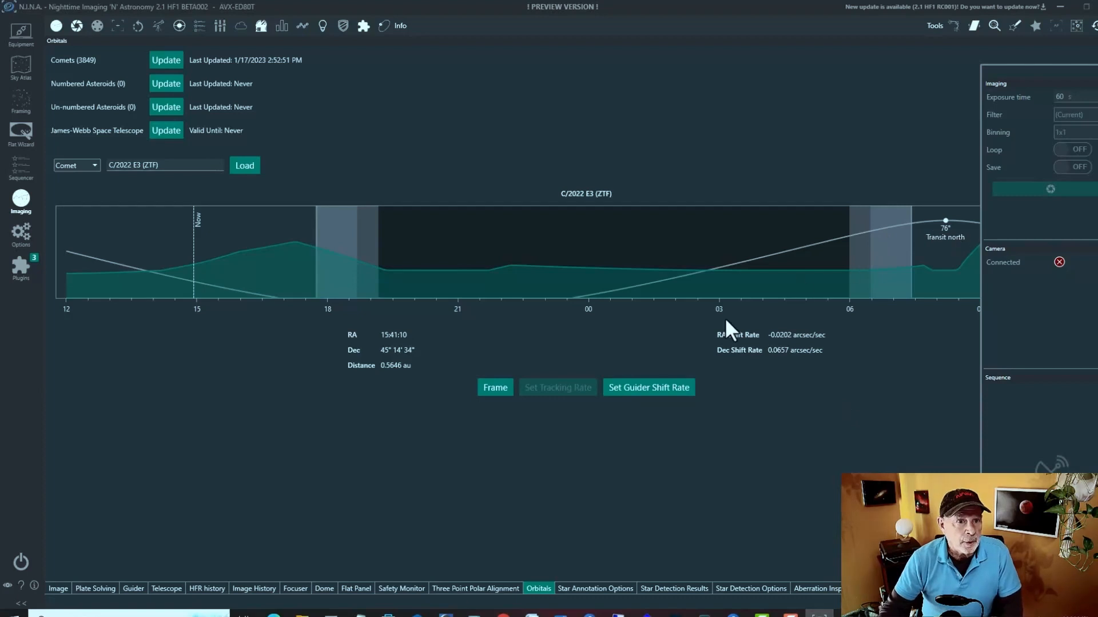
Apply the comet's shift rate to the guider and toggle Comet Tracking off and on in PHD2, leaving it enabled before returning to N.I.N.A.
{"action": "left_click", "coordinate": [642, 389]}
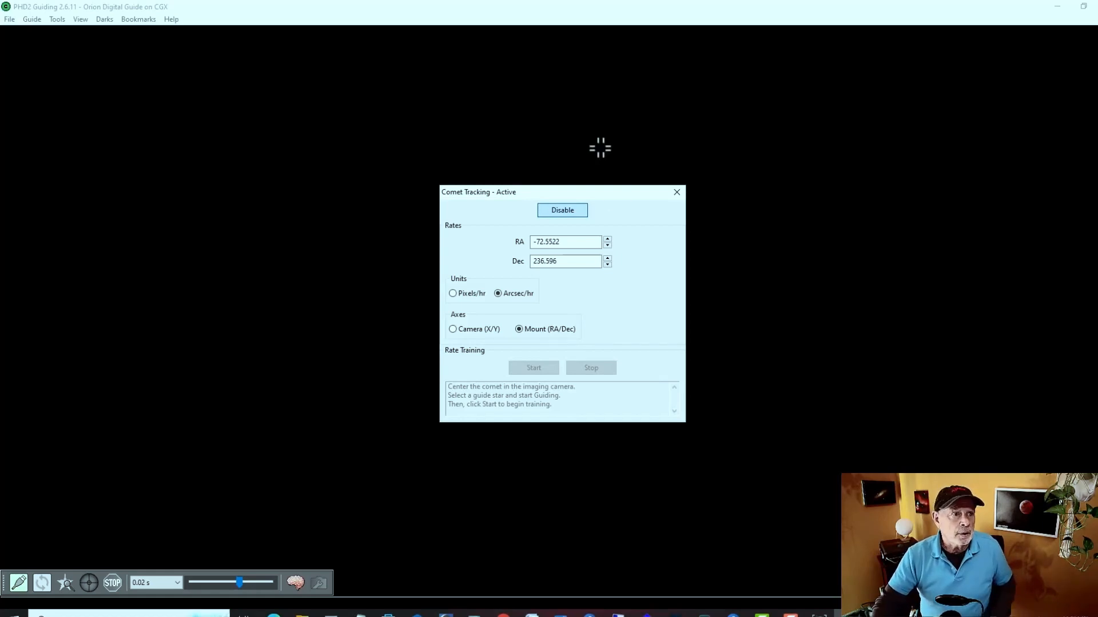
{"action": "left_click", "coordinate": [558, 210]}
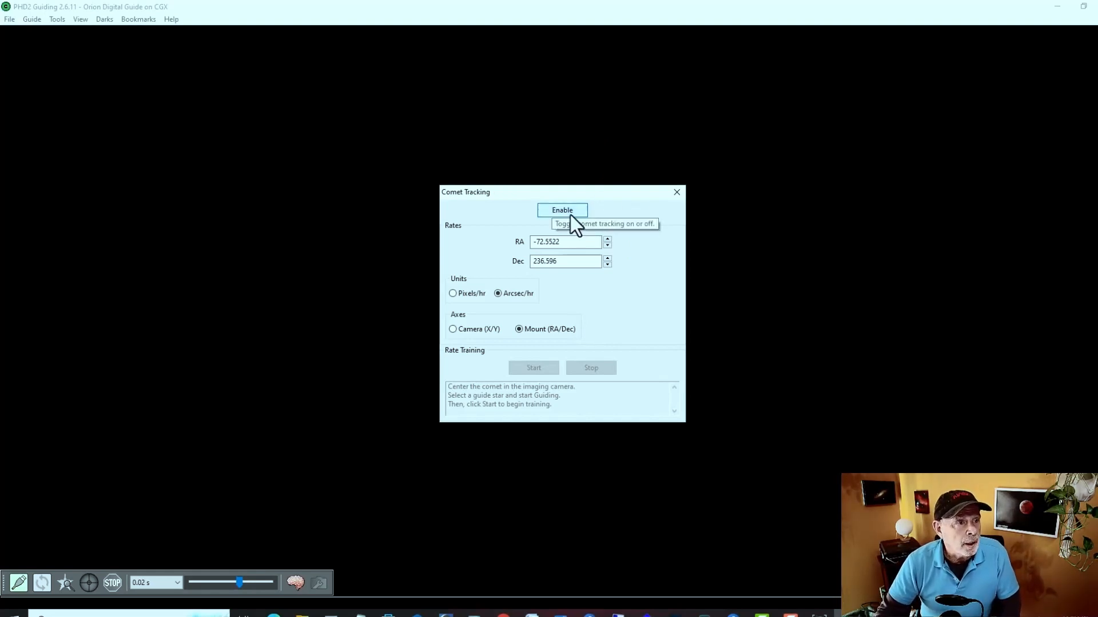
{"action": "left_click", "coordinate": [560, 211]}
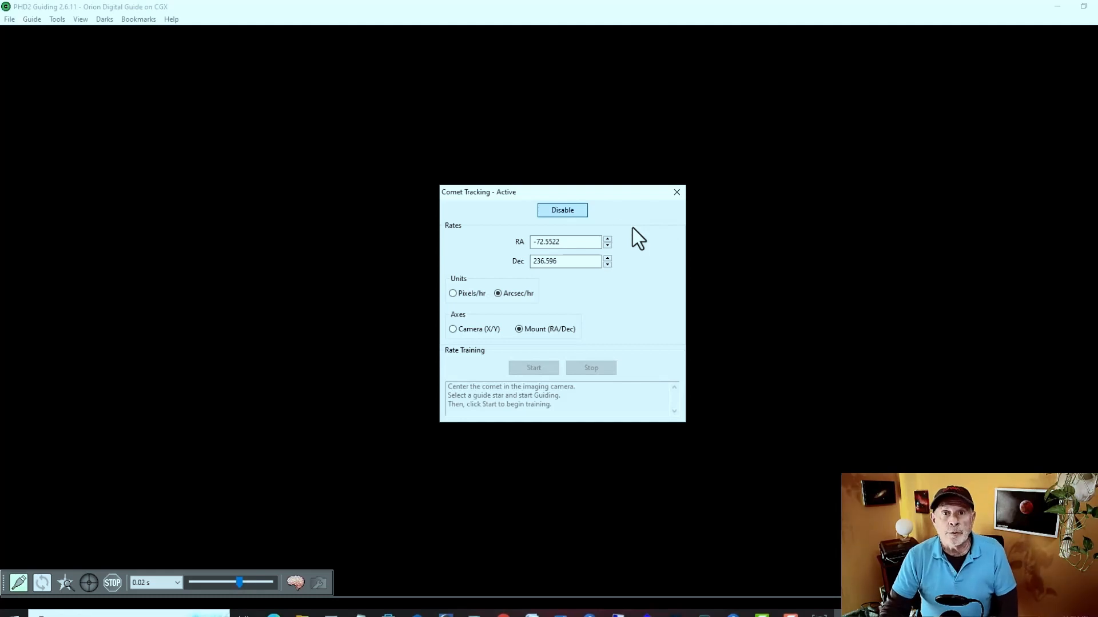
{"action": "left_click", "coordinate": [564, 212]}
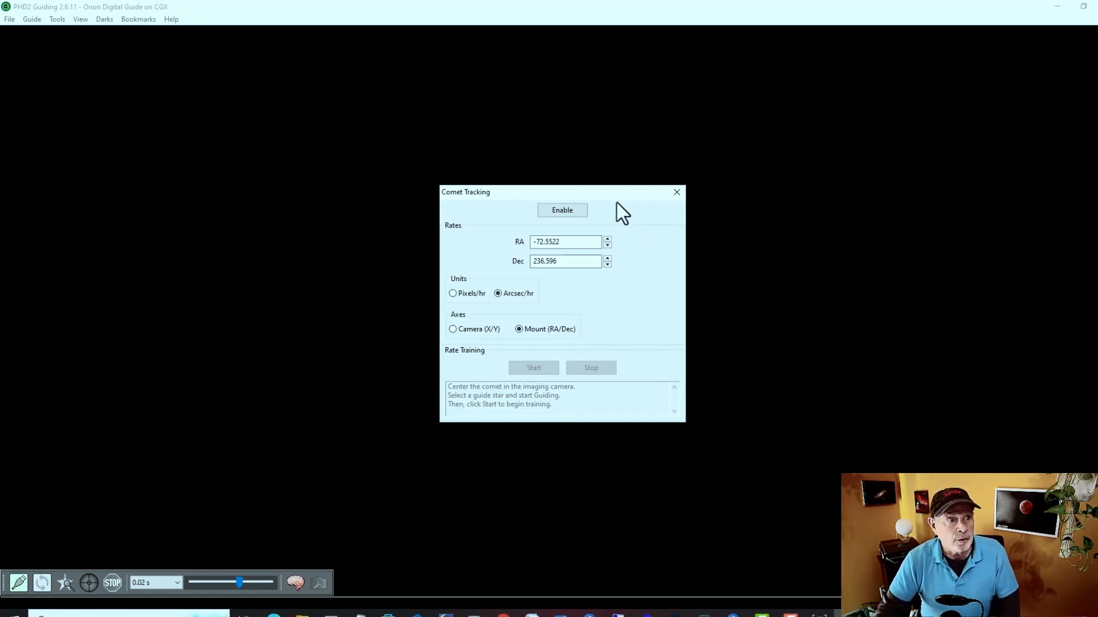
{"action": "left_click", "coordinate": [557, 212]}
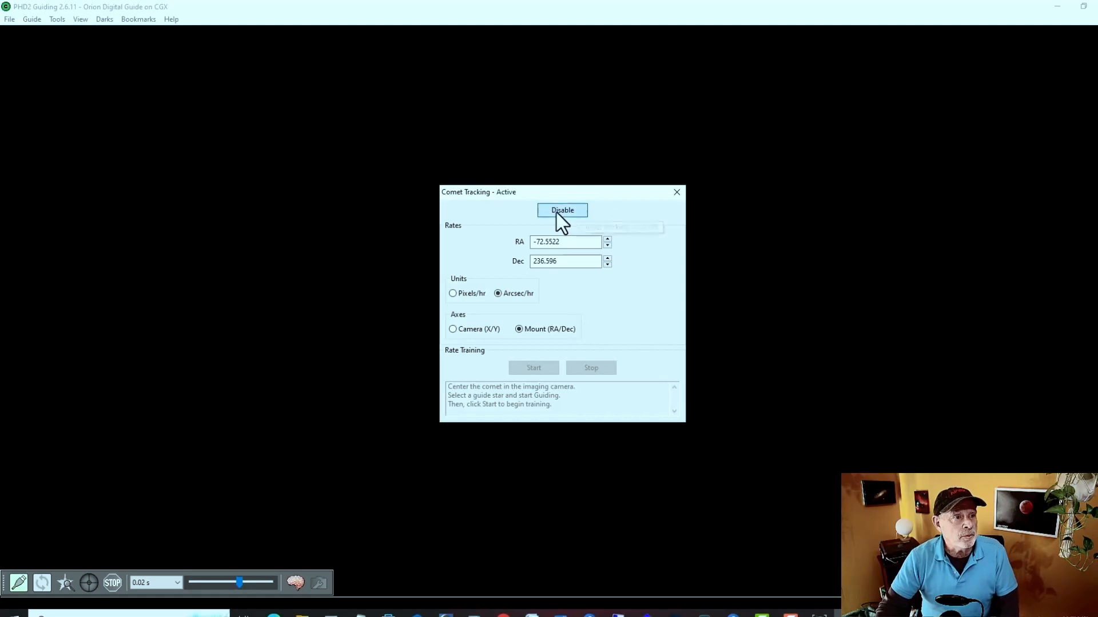
{"action": "left_click", "coordinate": [675, 193]}
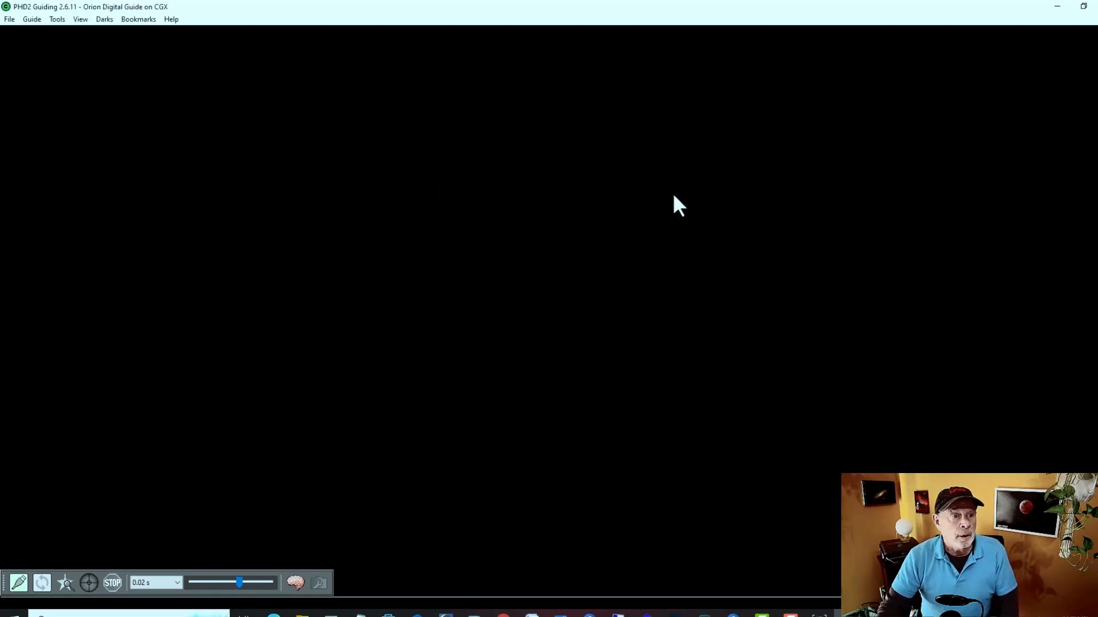
{"action": "left_click", "coordinate": [1057, 7]}
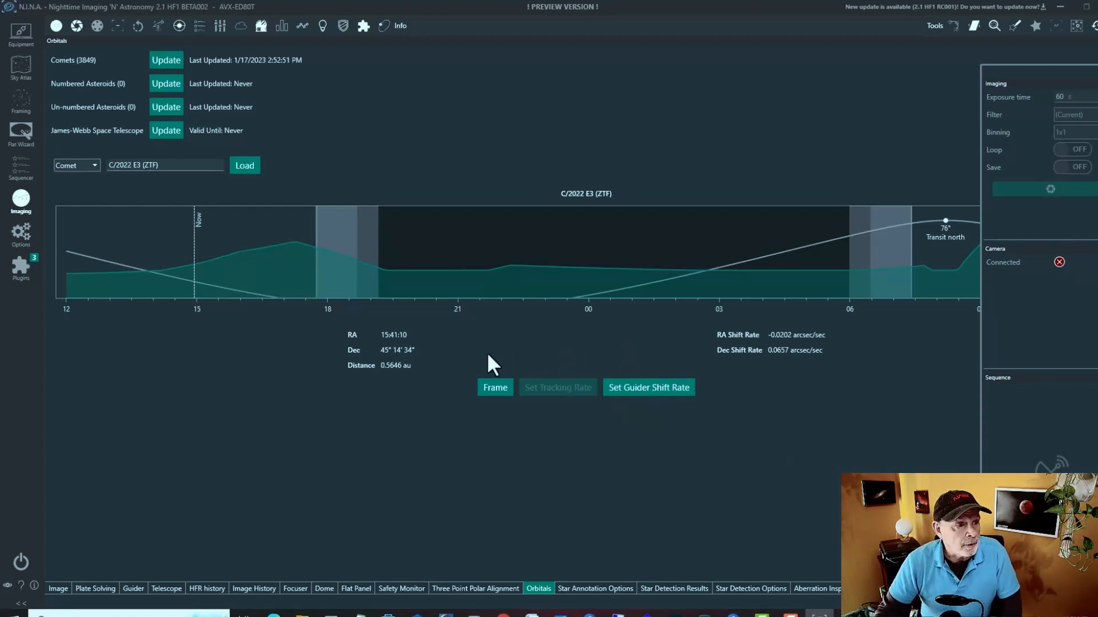
Frame comet C/2022 E3 (ZTF) and slew and center the telescope on it, keeping the progress window clear of the camera image.
{"action": "left_click", "coordinate": [494, 387]}
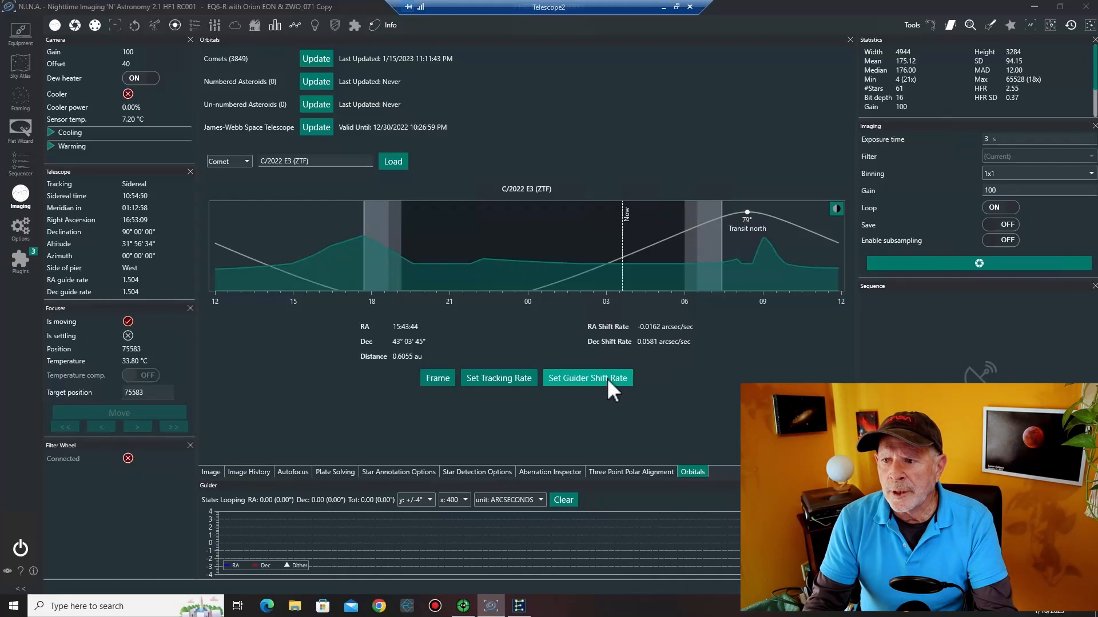
{"action": "left_click", "coordinate": [445, 381]}
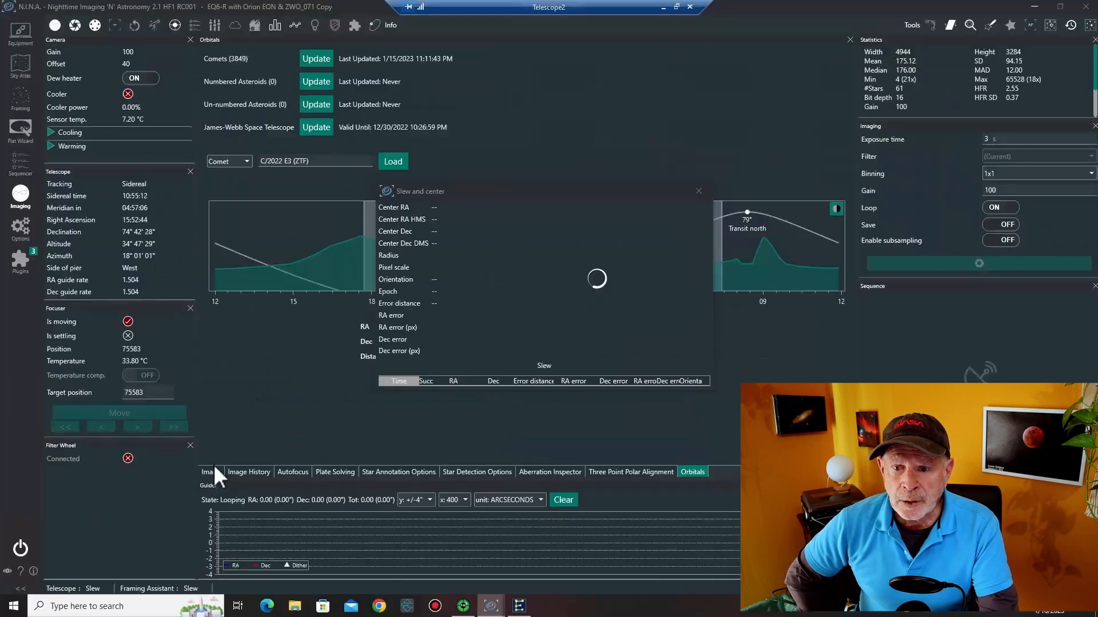
{"action": "left_click", "coordinate": [211, 473]}
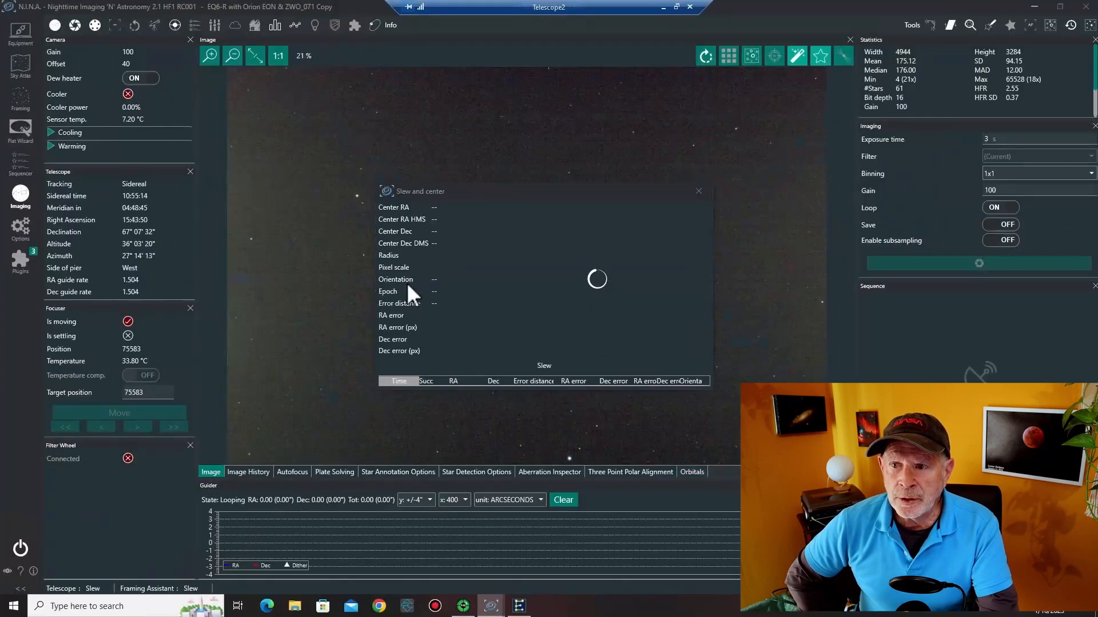
{"action": "left_click_drag", "start_coordinate": [510, 195], "coordinate": [179, 387]}
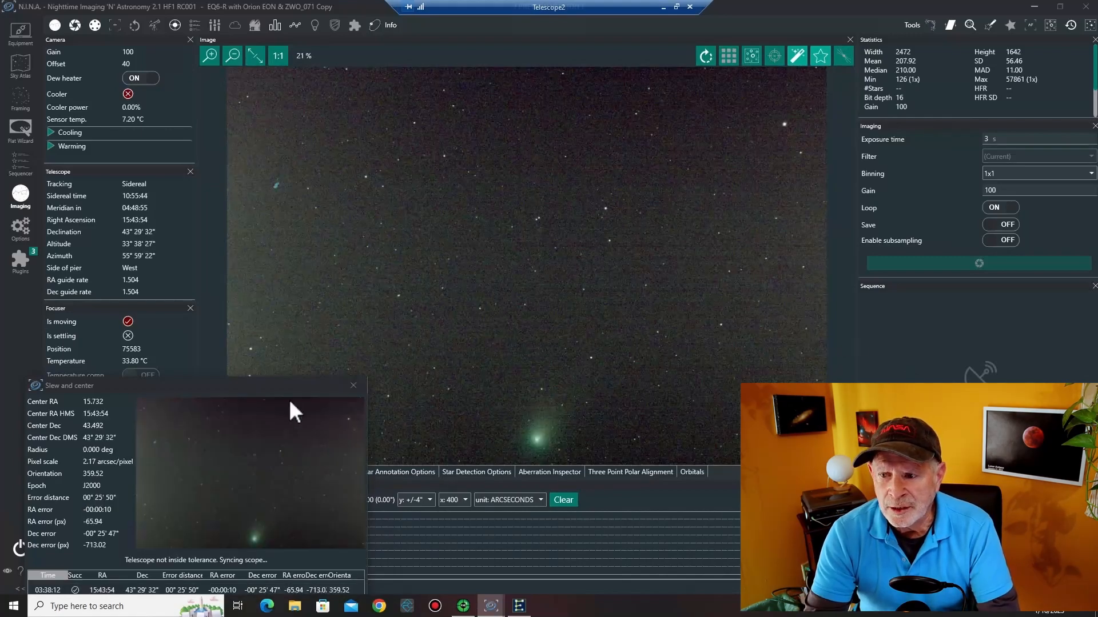
{"action": "left_click_drag", "start_coordinate": [242, 386], "coordinate": [222, 363]}
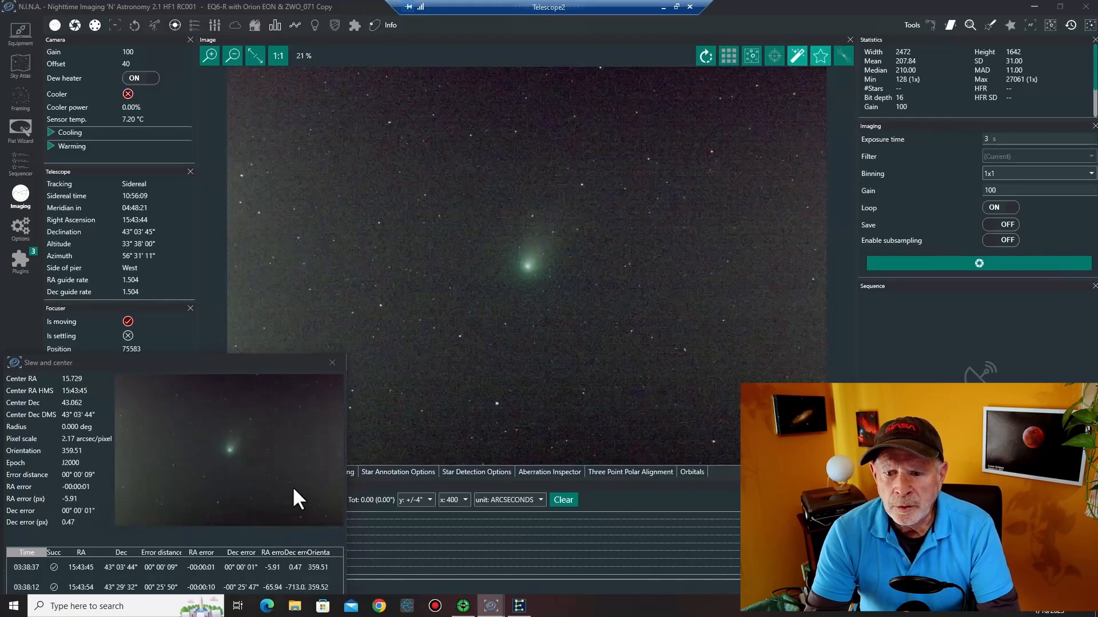
{"action": "left_click_drag", "start_coordinate": [231, 363], "coordinate": [237, 327]}
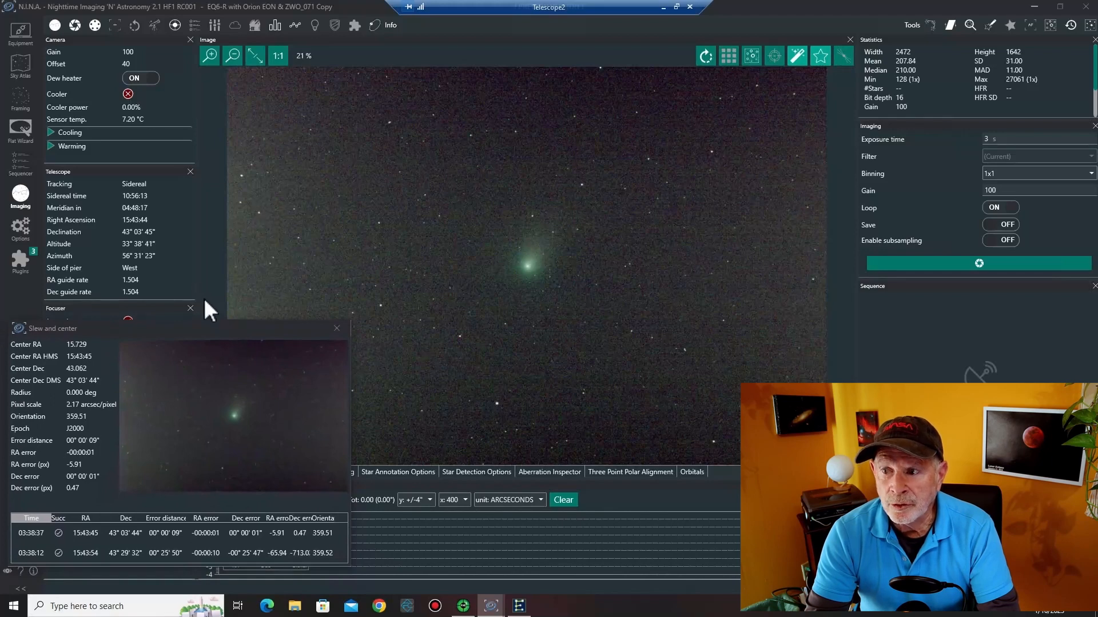
{"action": "left_click", "coordinate": [195, 279]}
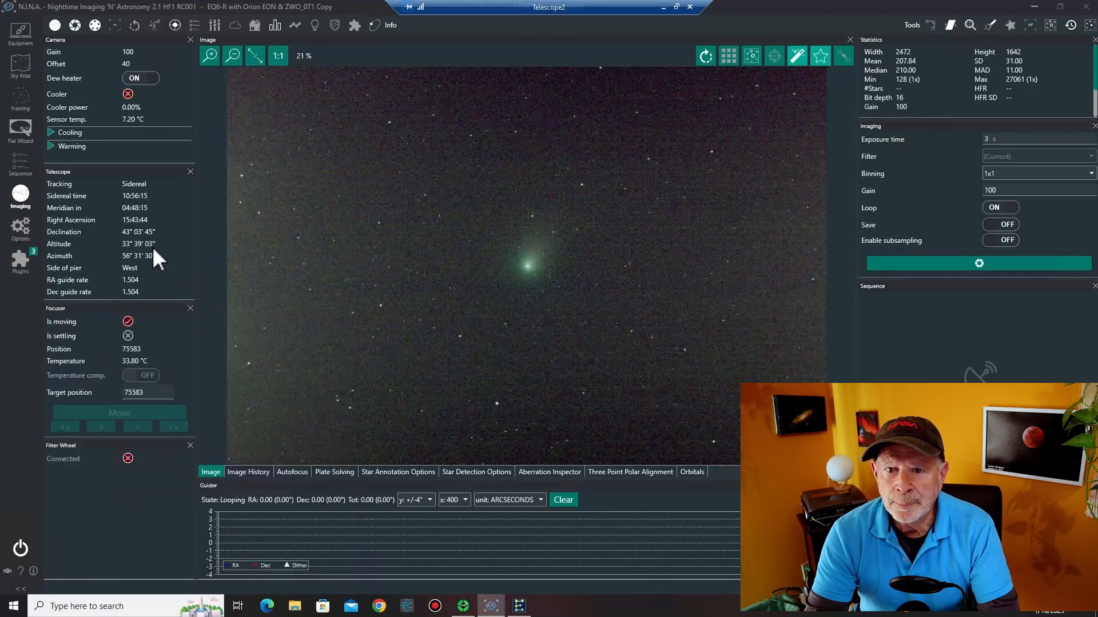
Add the framed comet C-2022 E3 (ZTF) as a target in the Simple Sequencer.
{"action": "left_click", "coordinate": [26, 96]}
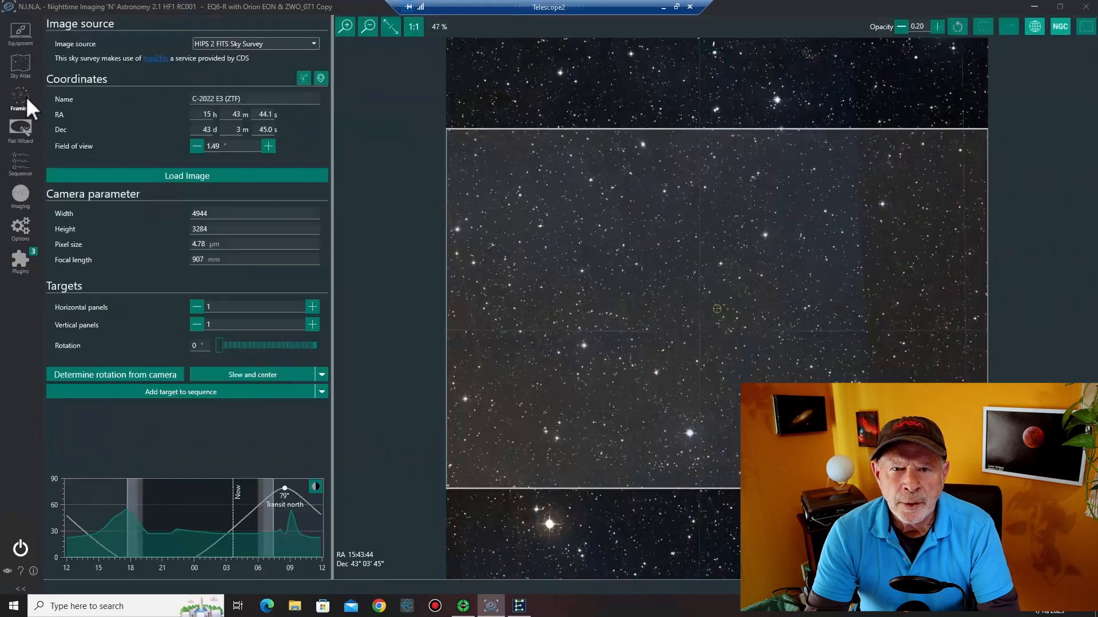
{"action": "left_click", "coordinate": [204, 394]}
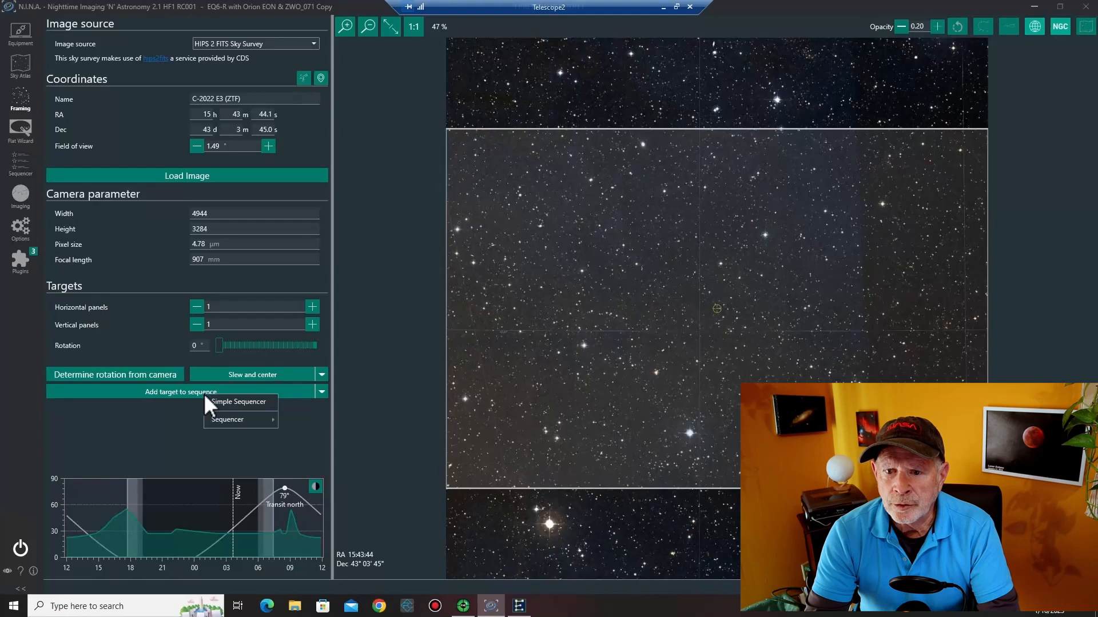
{"action": "left_click", "coordinate": [240, 403]}
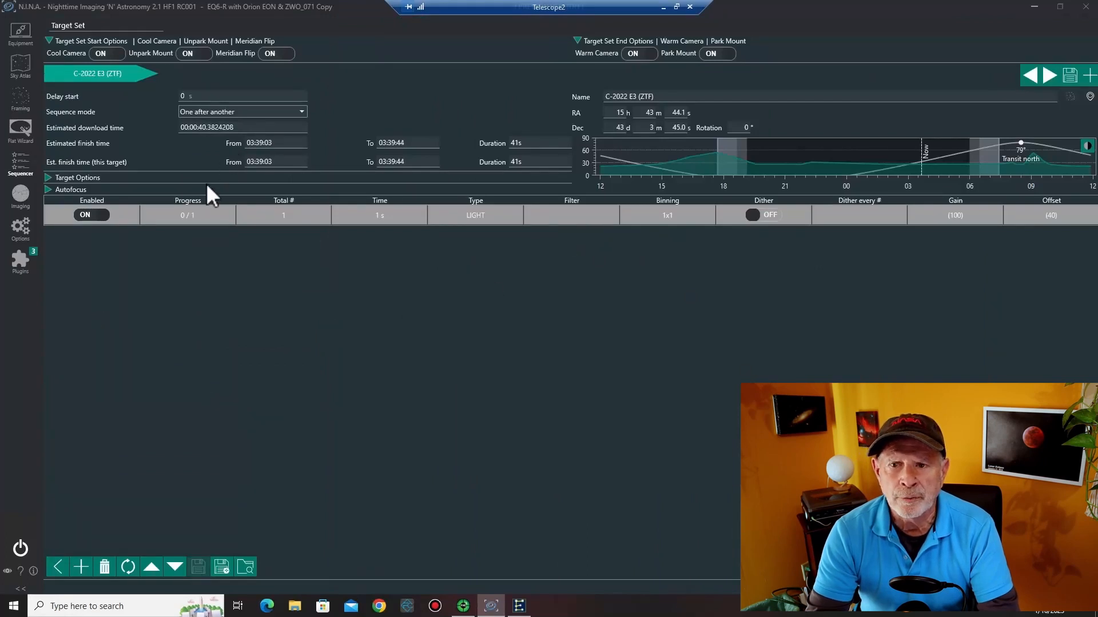
Set the comet sequence's light frames to a 60 s exposure time and a total of 120.
{"action": "left_click", "coordinate": [378, 216]}
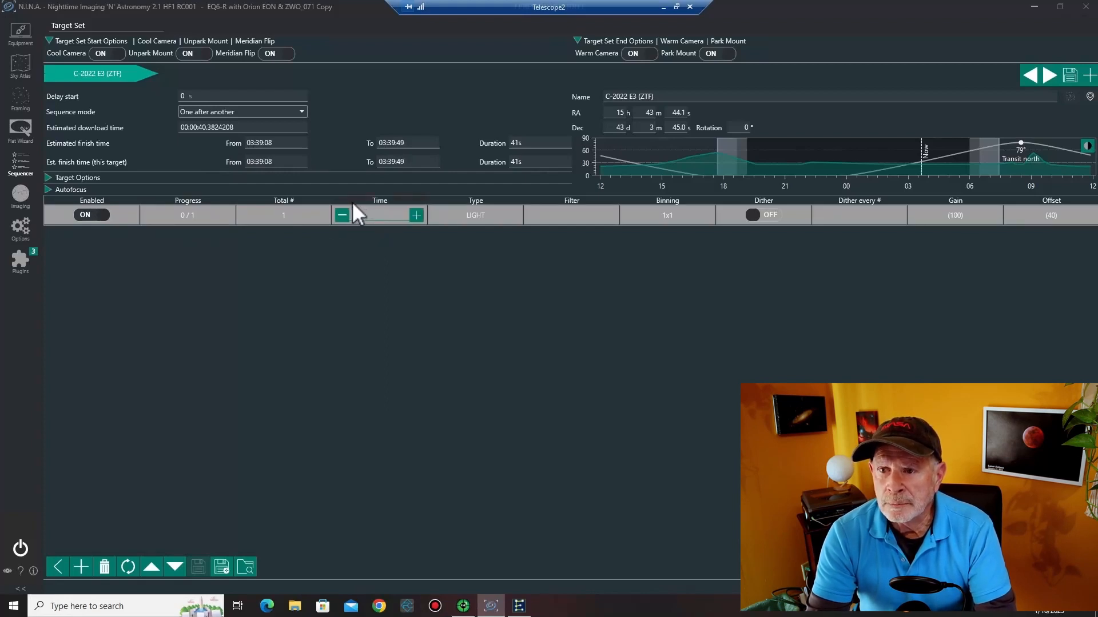
{"action": "type", "text": "60"}
{"action": "key", "text": "Return"}
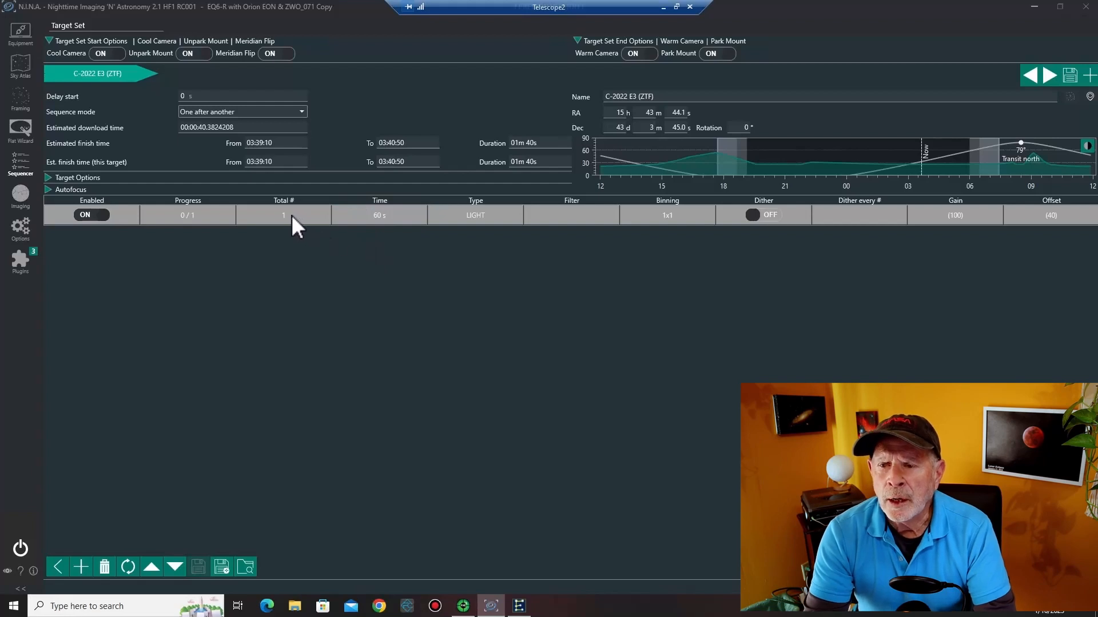
{"action": "left_click", "coordinate": [293, 216]}
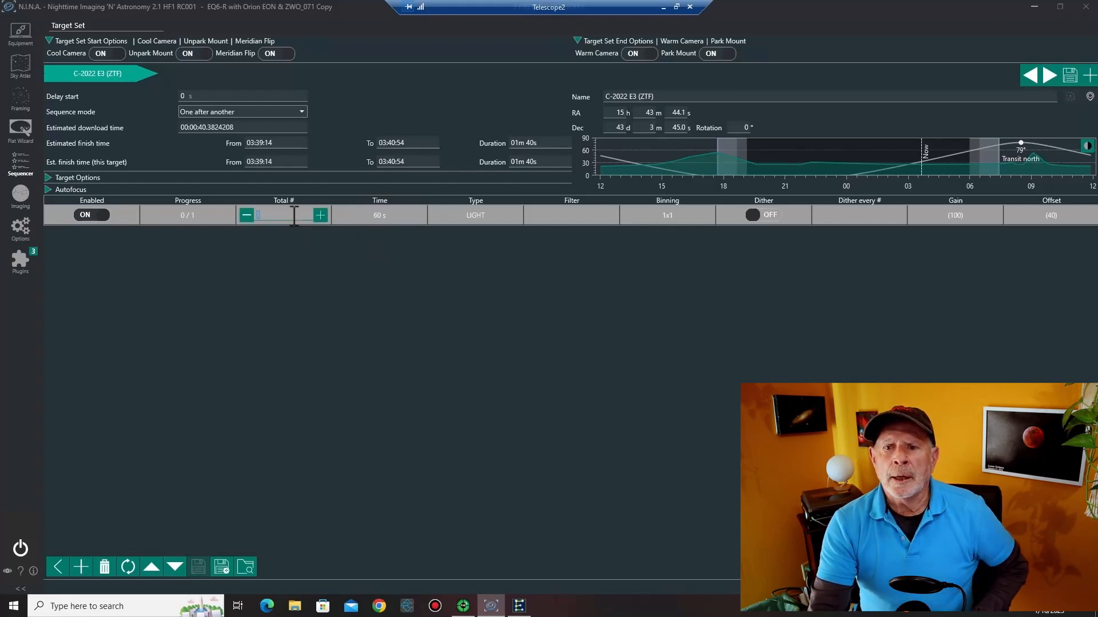
{"action": "type", "text": "120"}
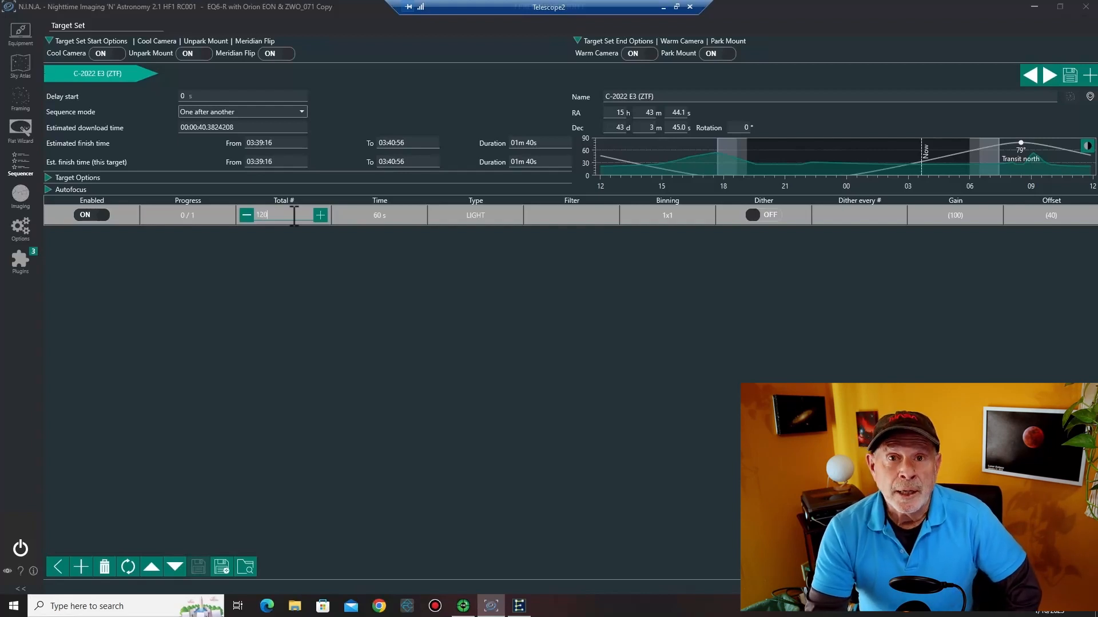
{"action": "left_click", "coordinate": [302, 242]}
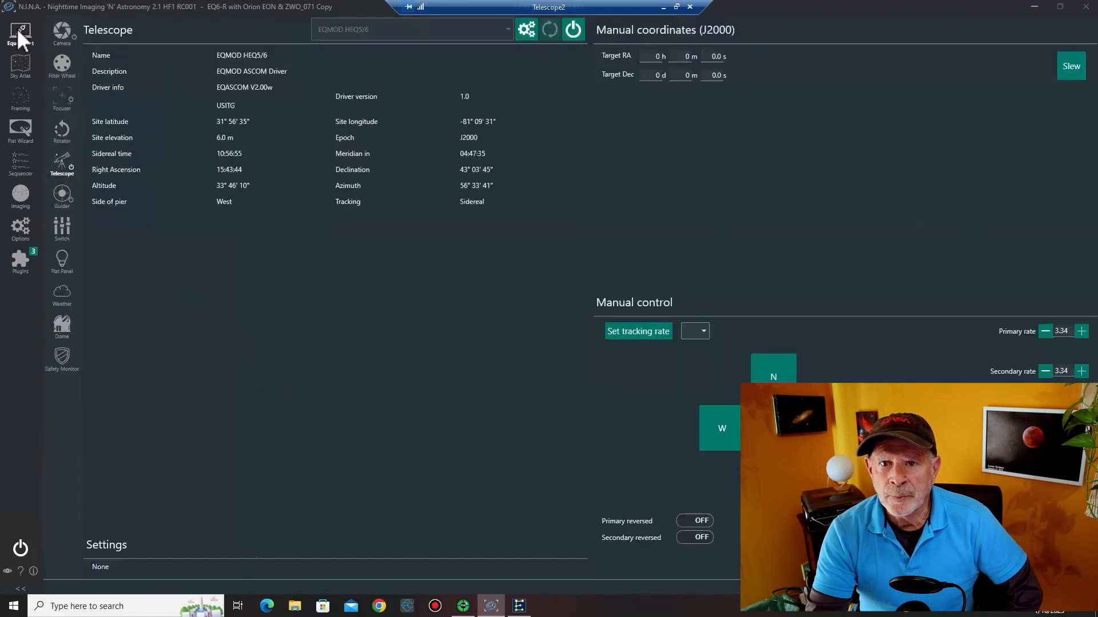
Start cooling the ZWO ASI071MC Pro camera from its equipment settings.
{"action": "left_click", "coordinate": [17, 32]}
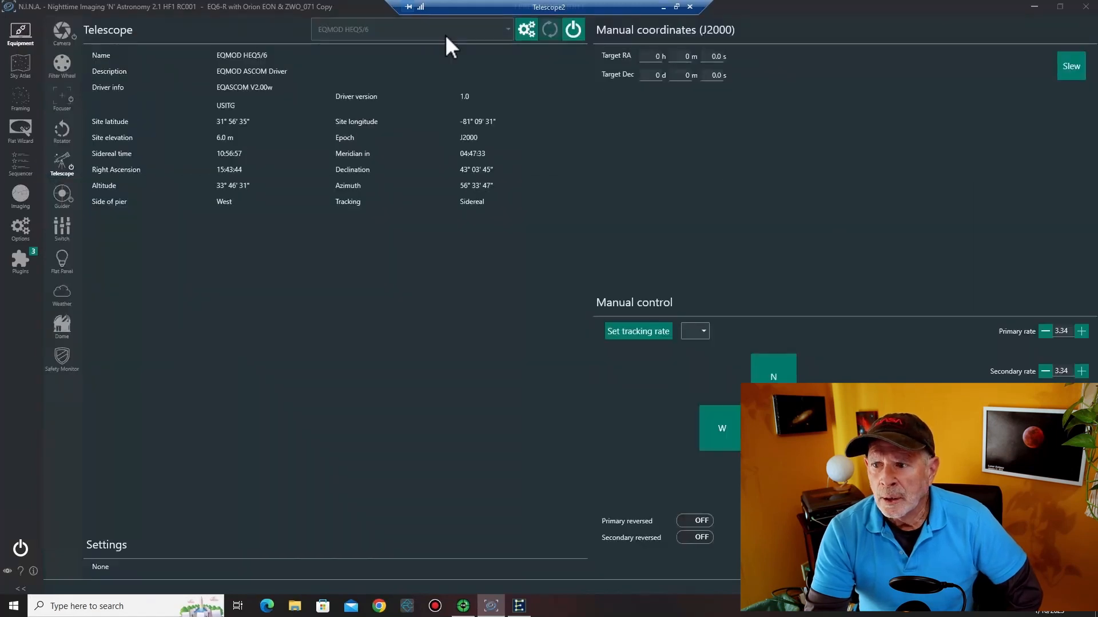
{"action": "left_click", "coordinate": [63, 30]}
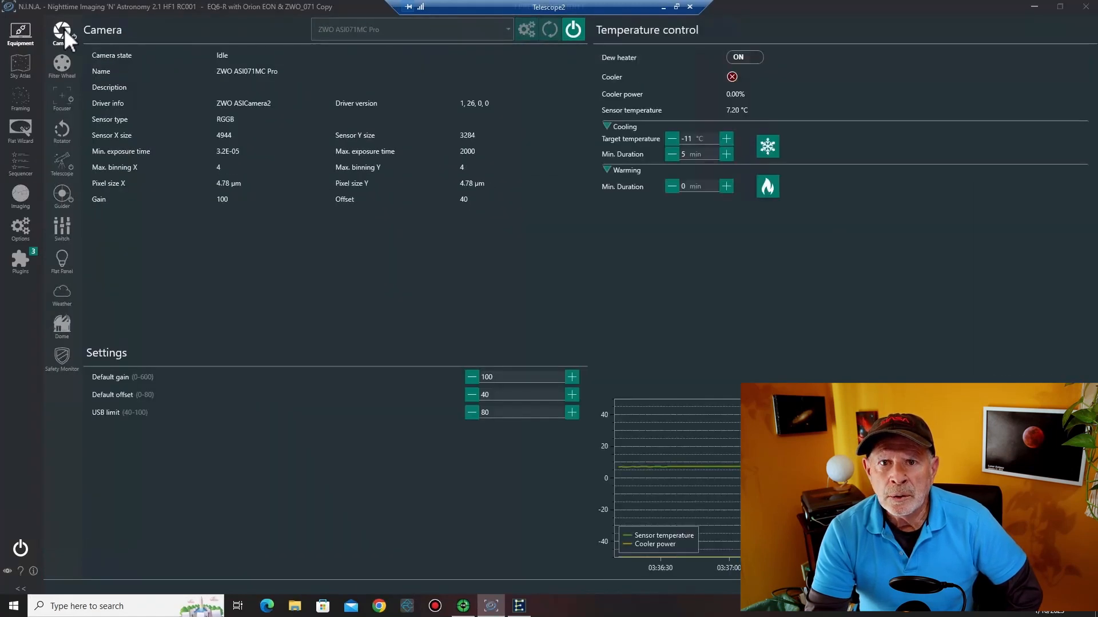
{"action": "left_click", "coordinate": [767, 144]}
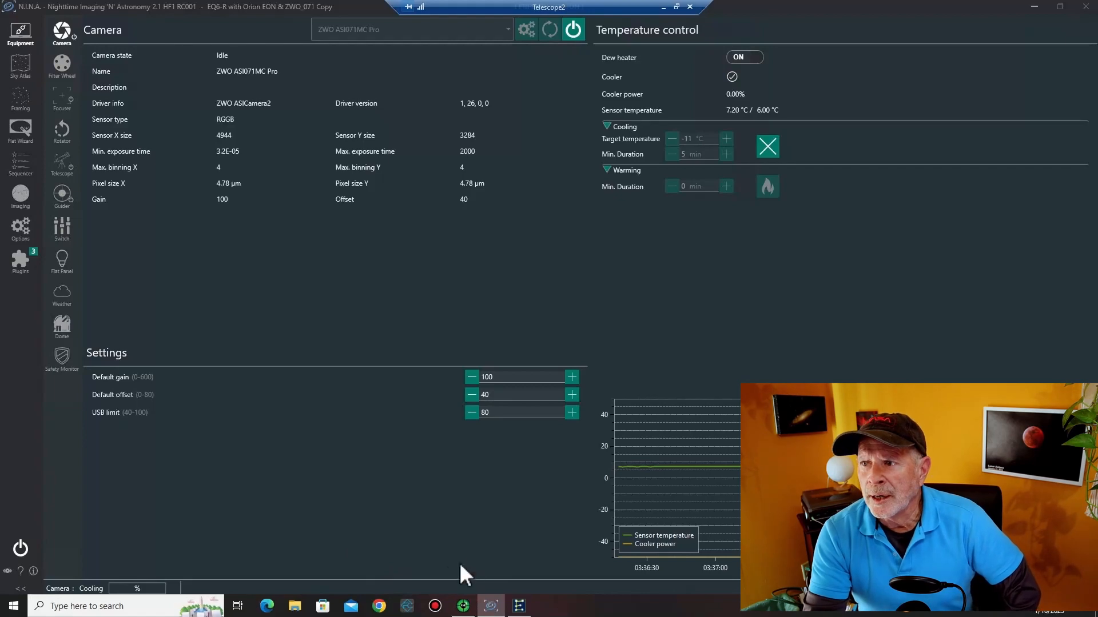
Return to the comet's orbital data in the imaging view and open the Comet Tracking settings in PHD2.
{"action": "left_click", "coordinate": [16, 196]}
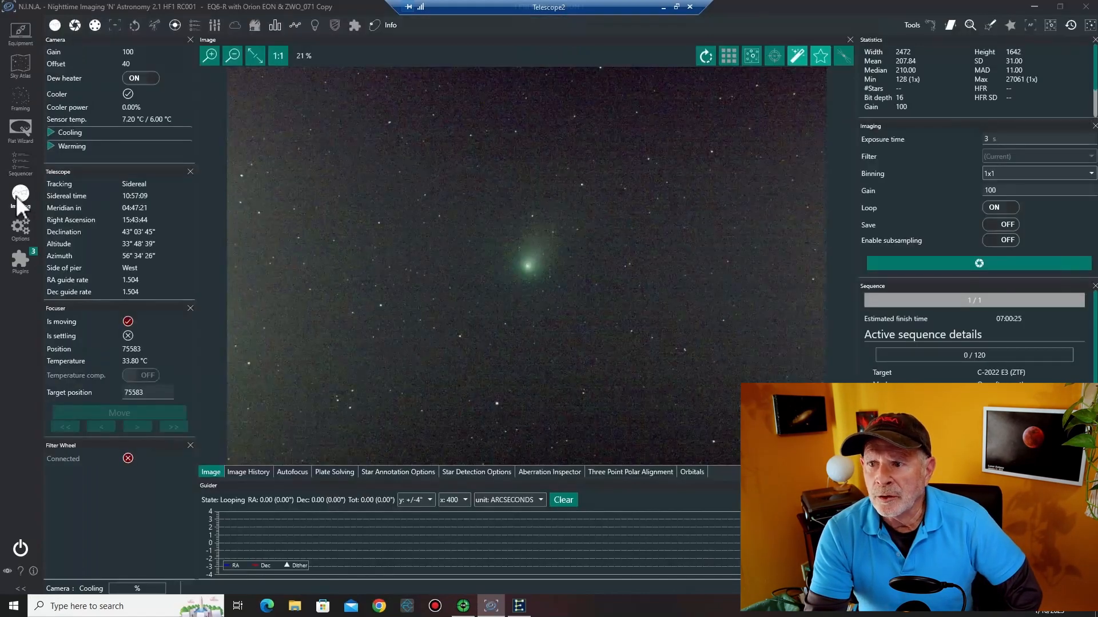
{"action": "left_click", "coordinate": [692, 471]}
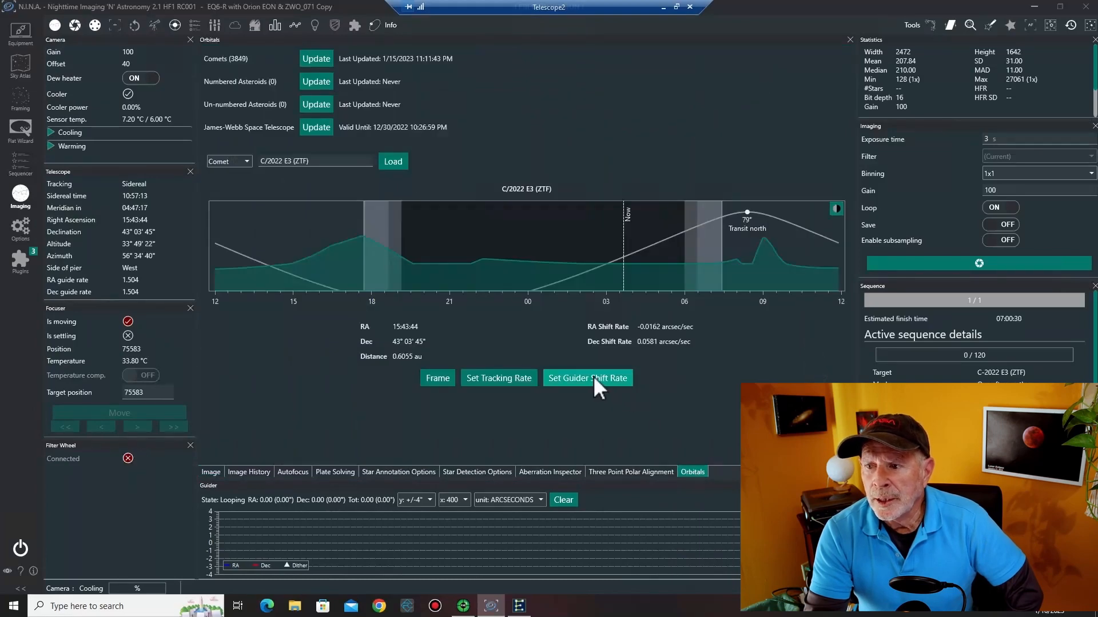
{"action": "left_click", "coordinate": [463, 608]}
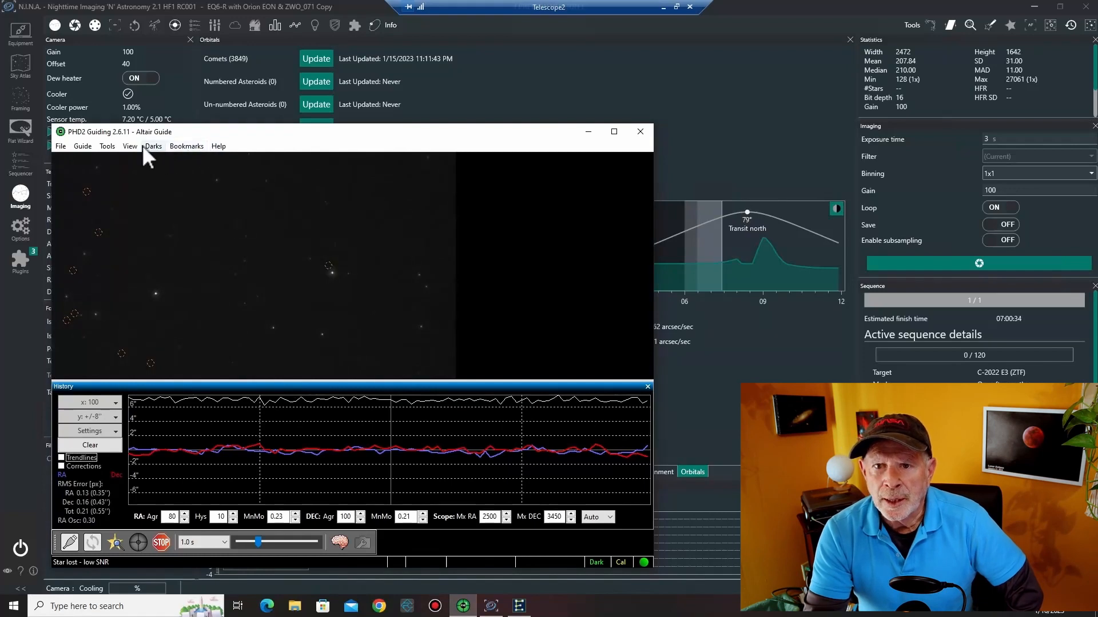
{"action": "left_click", "coordinate": [103, 146]}
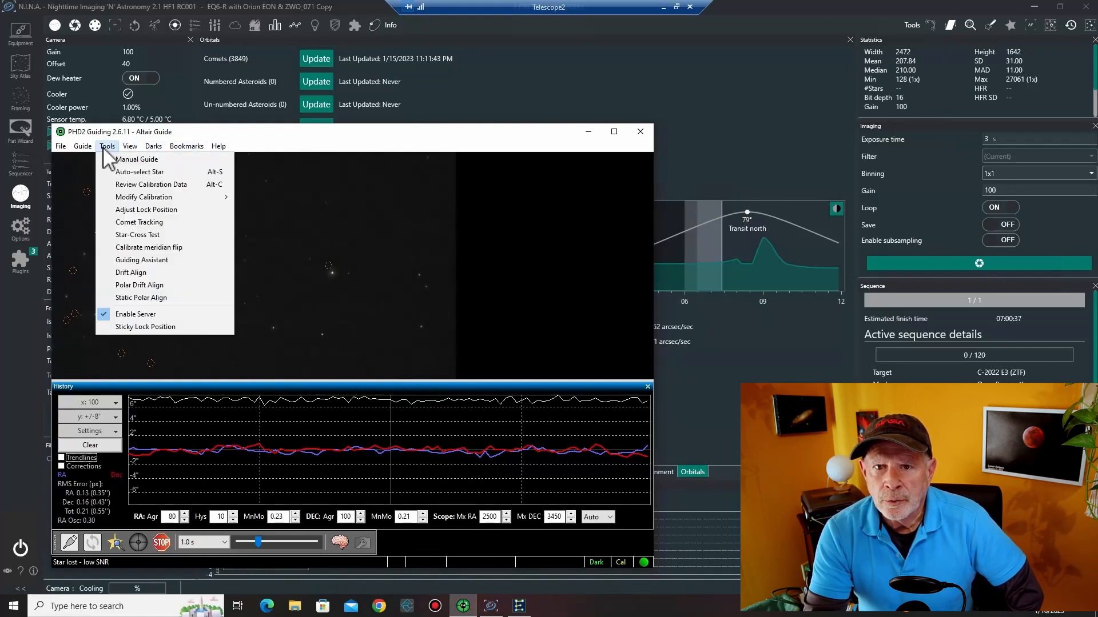
{"action": "left_click", "coordinate": [139, 222]}
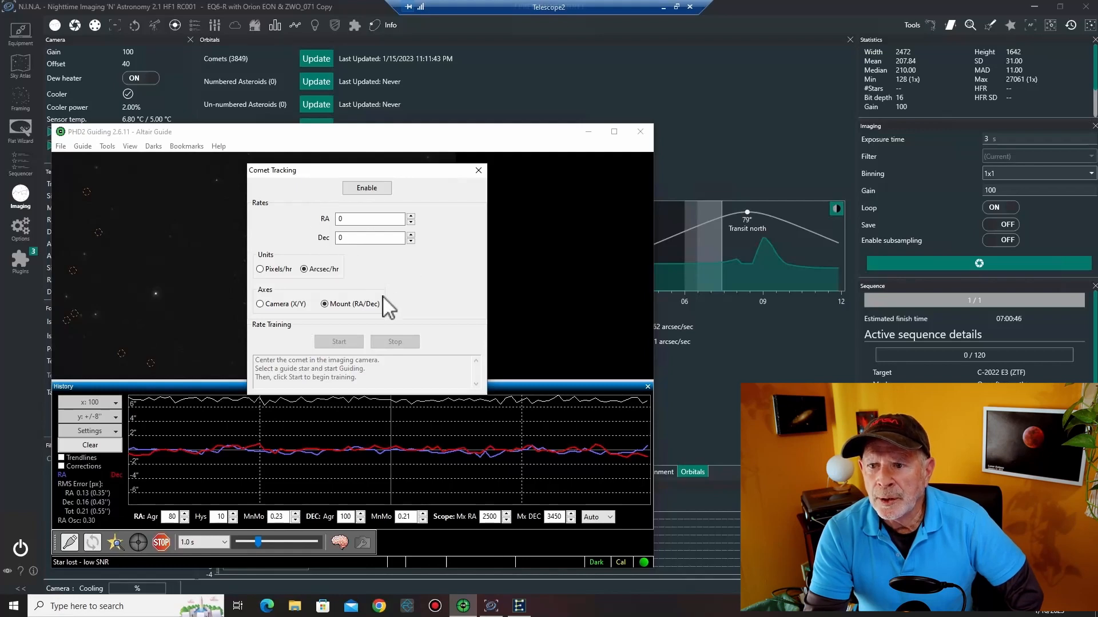
Set the guider shift rate from the comet's orbital data in N.I.N.A. and switch back to PHD2.
{"action": "left_click", "coordinate": [729, 385]}
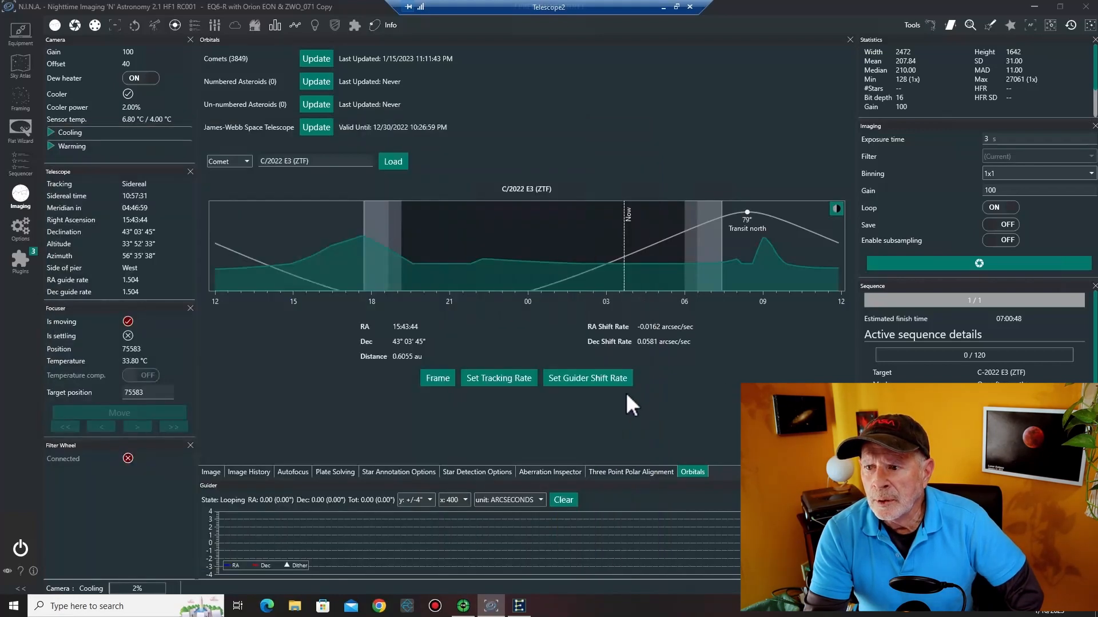
{"action": "left_click", "coordinate": [584, 378]}
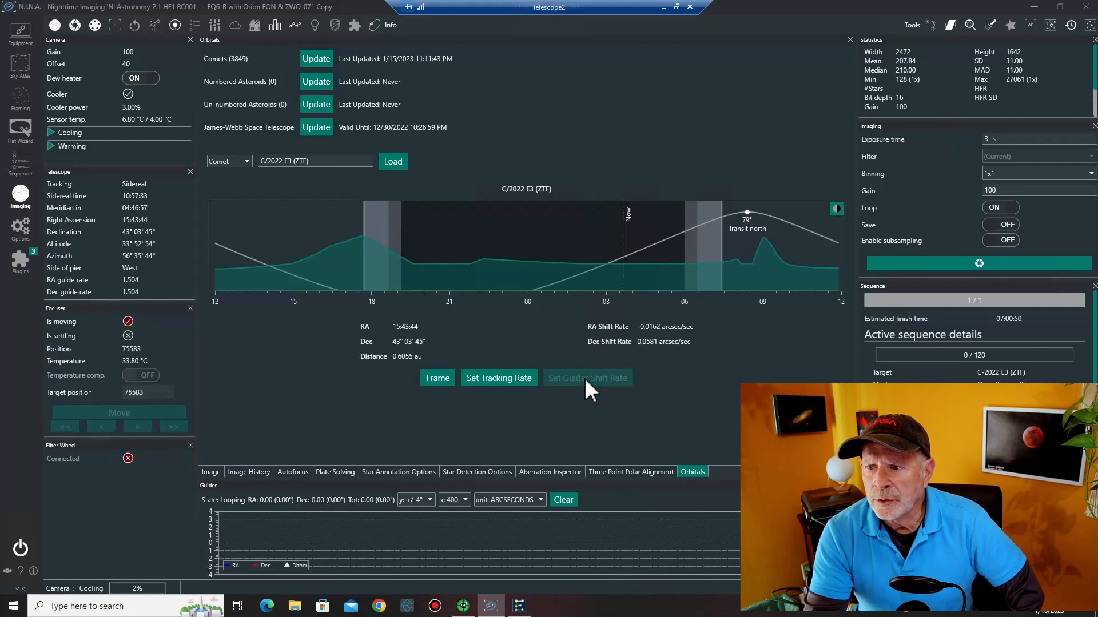
{"action": "left_click", "coordinate": [463, 606]}
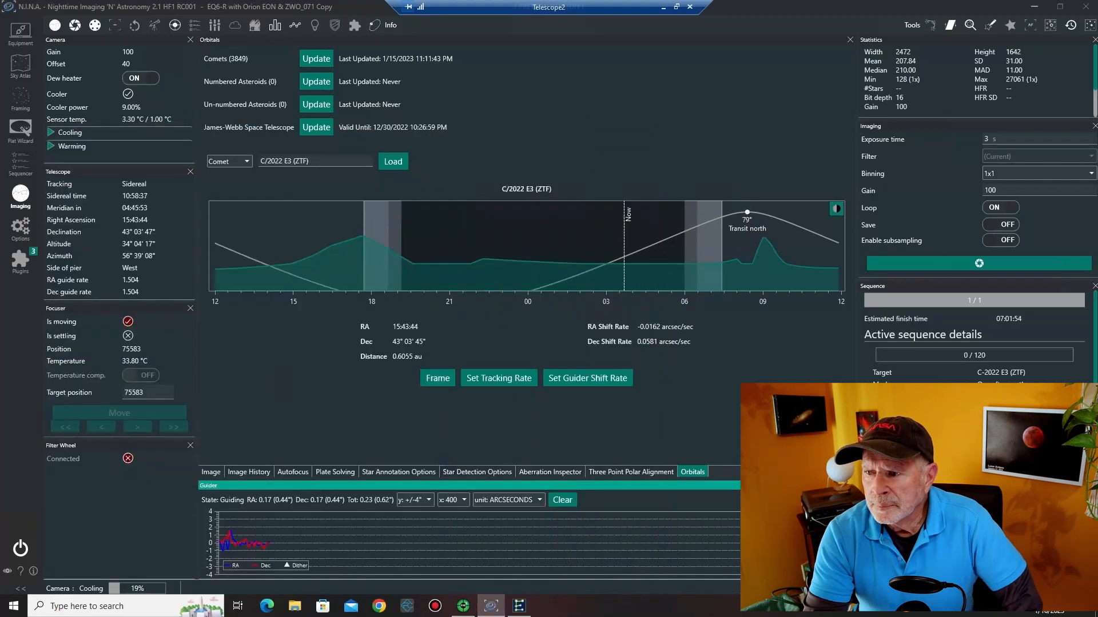
Switch to the Telescope-3 remote desktop session and maximize it to view its comet image and guiding.
{"action": "left_click_drag", "start_coordinate": [1097, 35], "coordinate": [553, 15]}
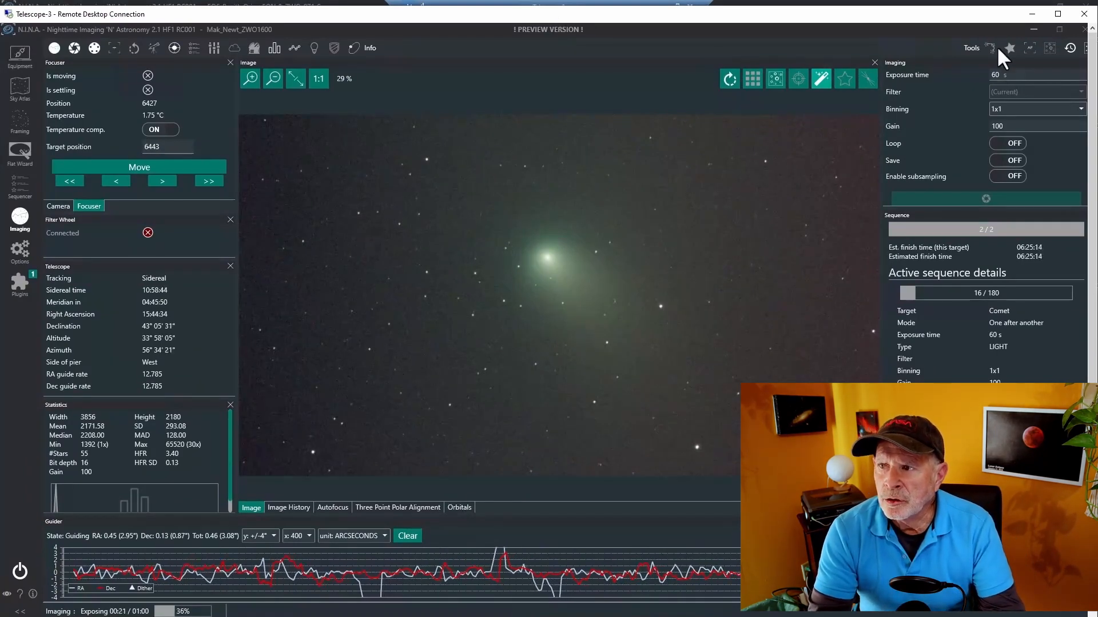
{"action": "left_click", "coordinate": [1057, 14]}
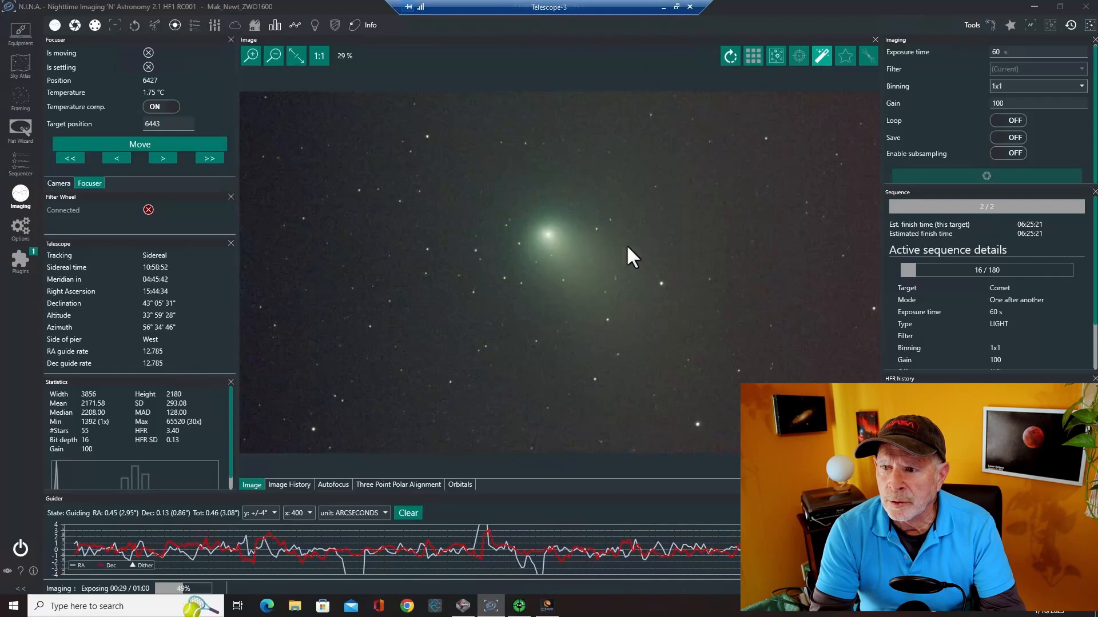
Enlarge the Telescope-3 comet image to 85% to examine the comet's core and surrounding stars.
{"action": "left_click", "coordinate": [251, 56]}
{"action": "left_click", "coordinate": [252, 55]}
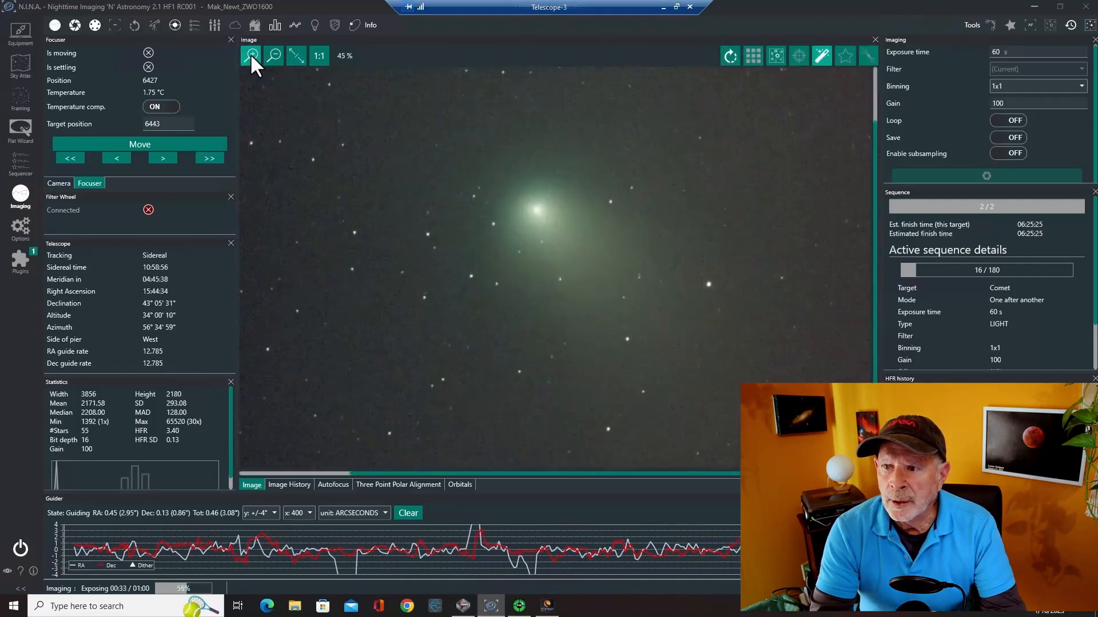
{"action": "left_click", "coordinate": [252, 55]}
{"action": "left_click", "coordinate": [251, 55]}
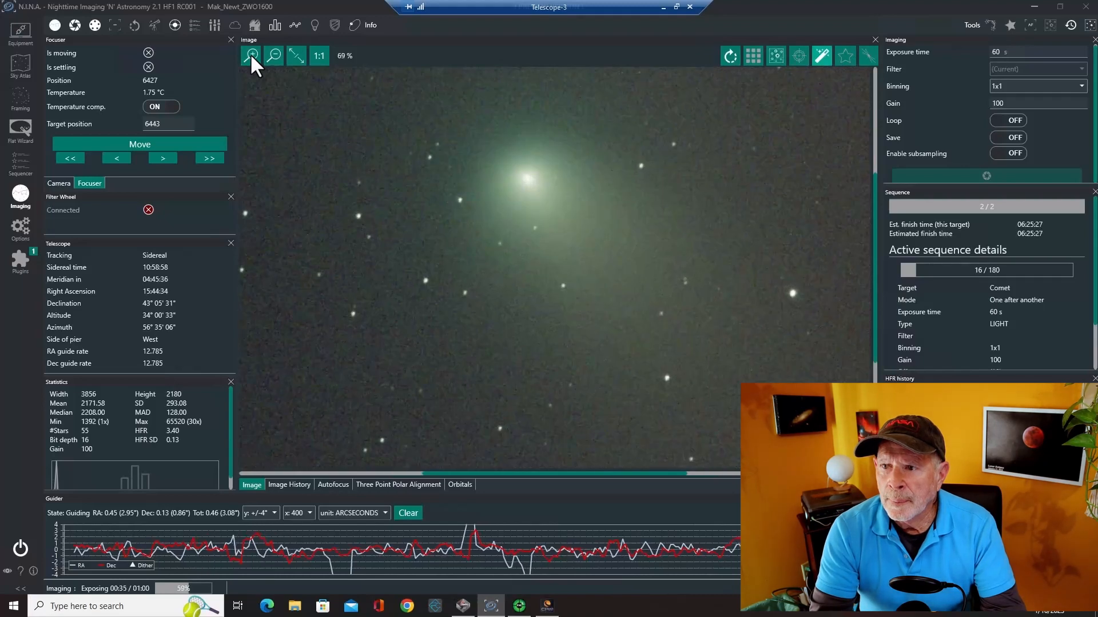
{"action": "left_click", "coordinate": [251, 56]}
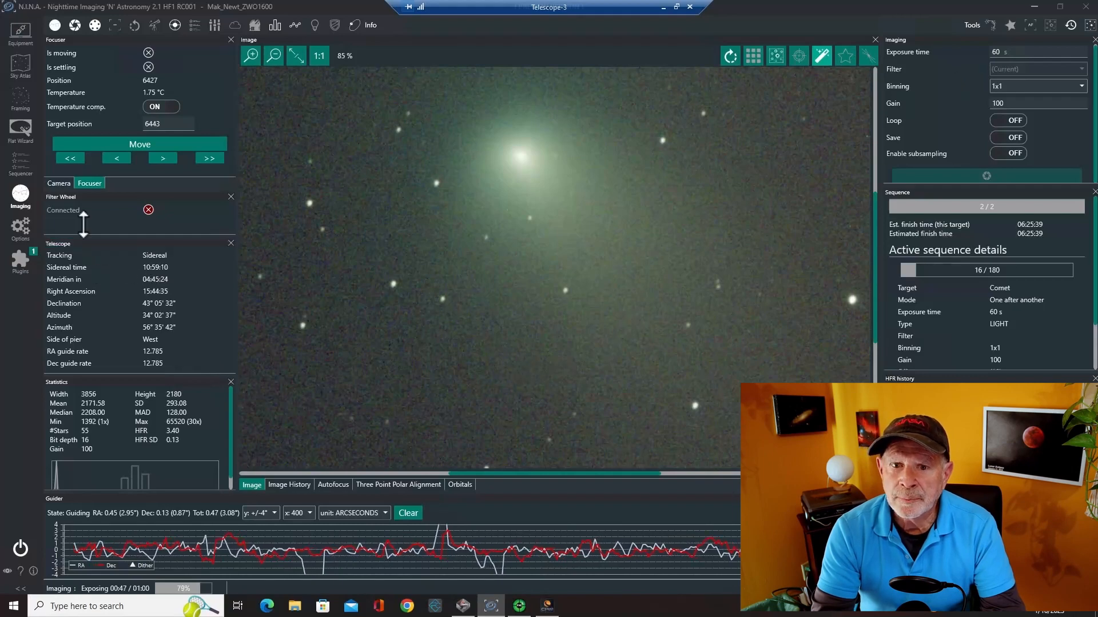
Check the Comet target's exposure sequence, and return to the imaging view with the whole comet image fitted.
{"action": "left_click", "coordinate": [18, 161]}
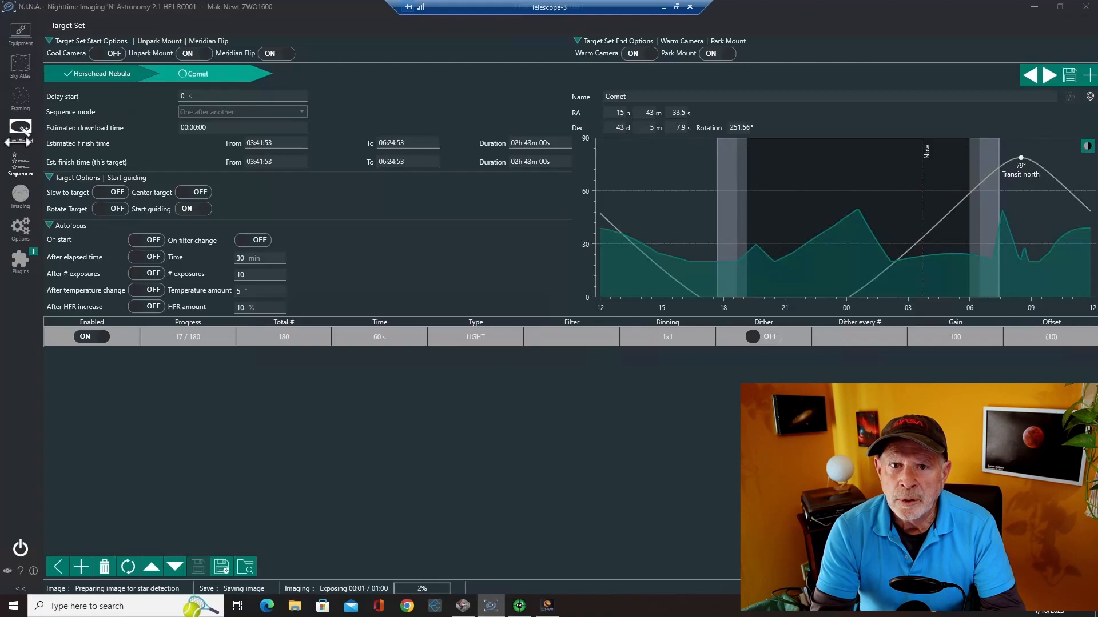
{"action": "left_click", "coordinate": [20, 194]}
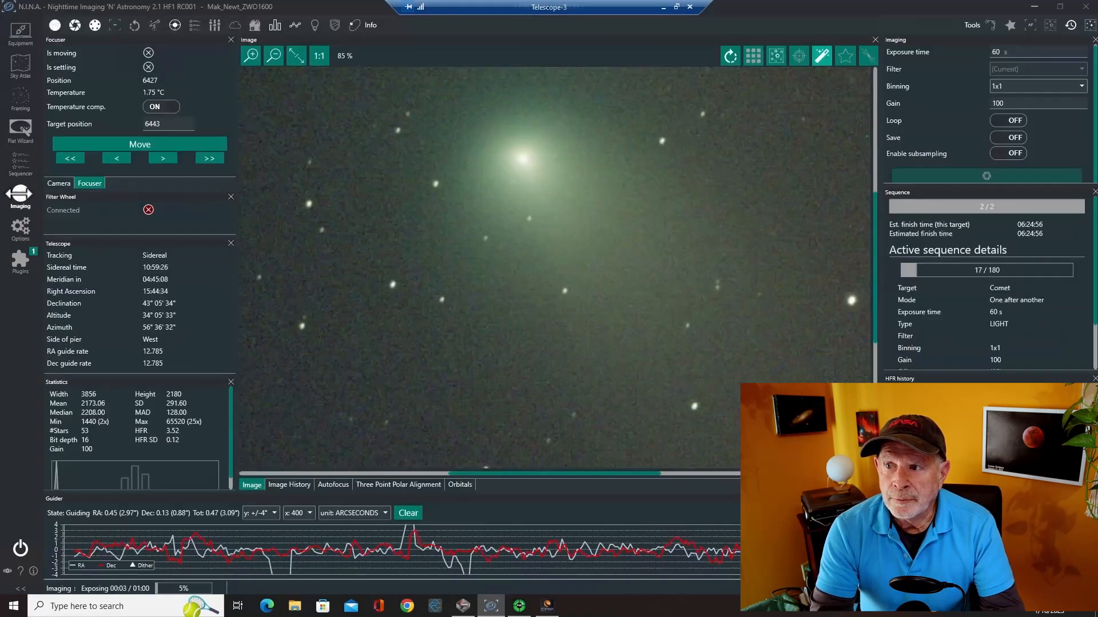
{"action": "left_click", "coordinate": [294, 57]}
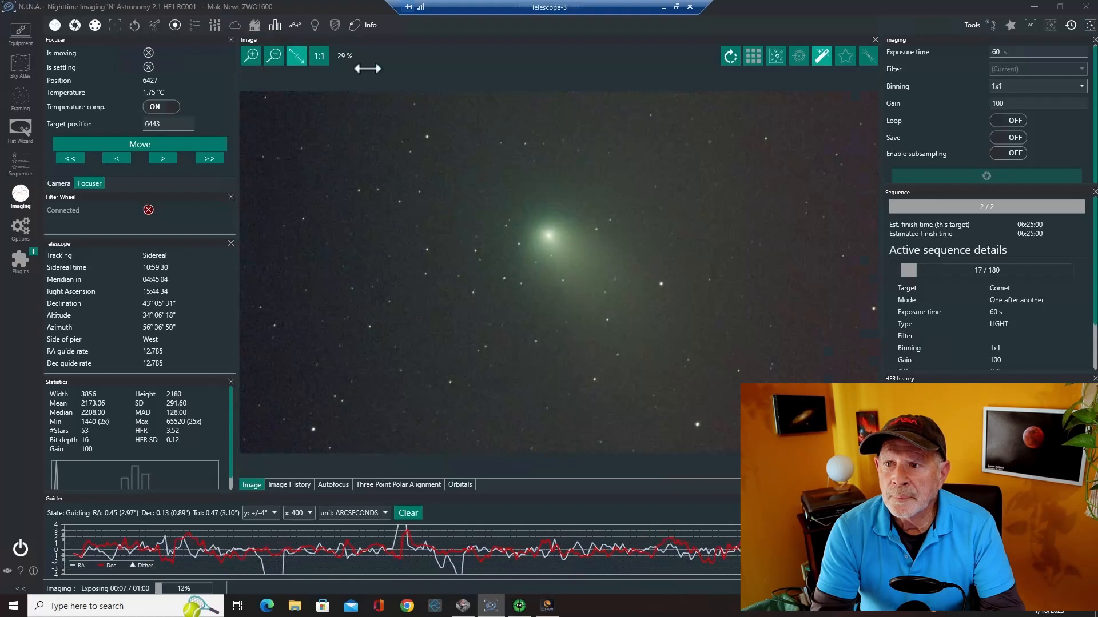
Switch back to the Telescope2 session, display its comet image and enter a new snapshot exposure time.
{"action": "double_click", "coordinate": [516, 6]}
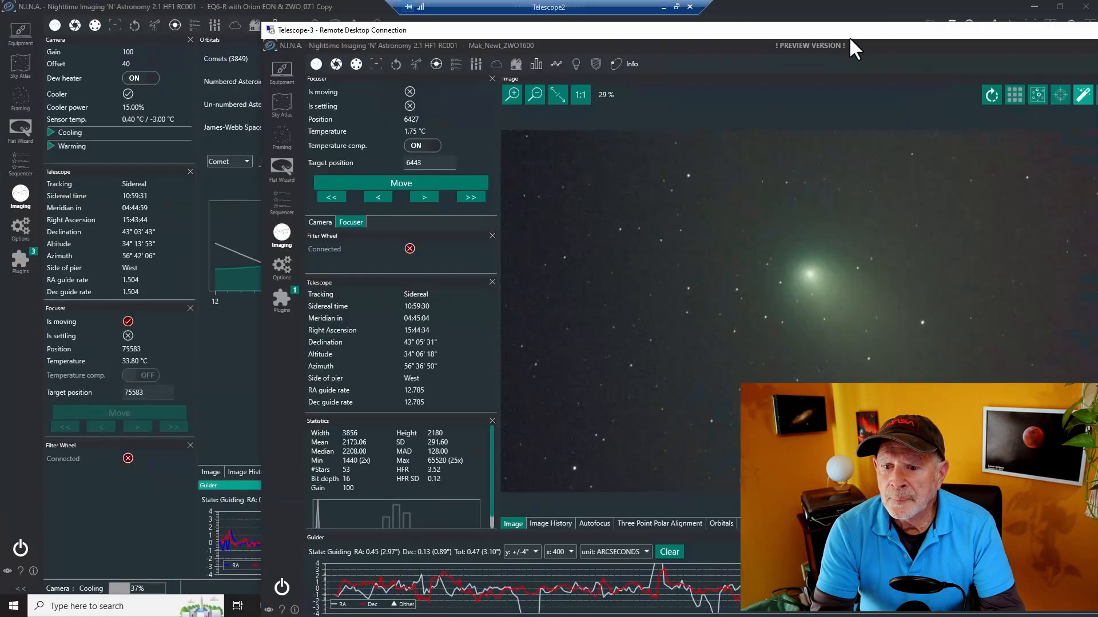
{"action": "left_click_drag", "start_coordinate": [1094, 46], "coordinate": [1097, 18]}
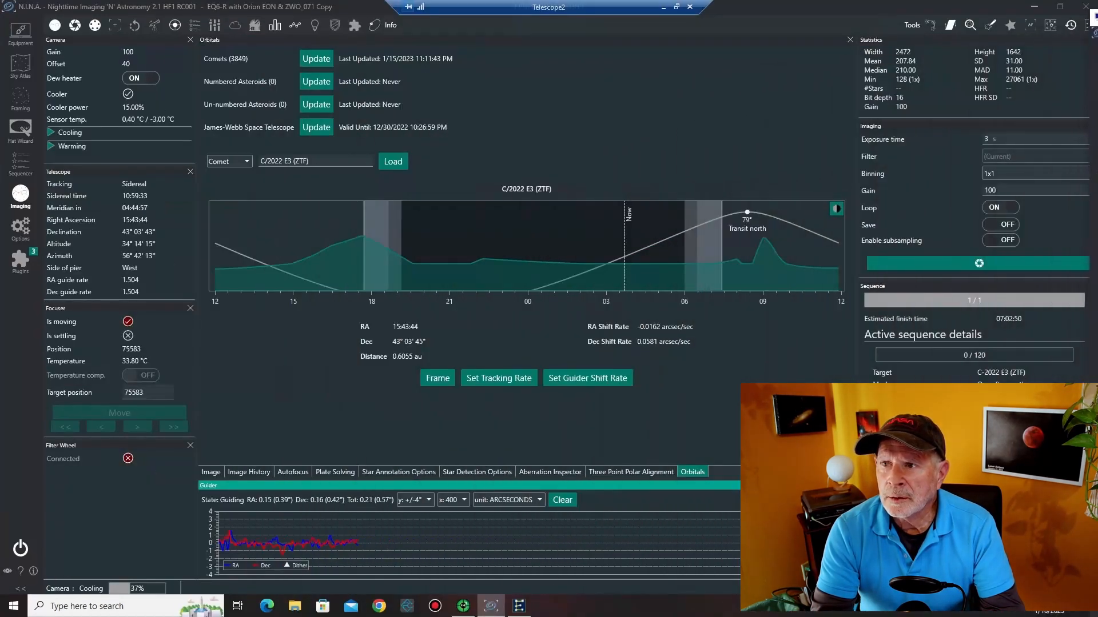
{"action": "left_click", "coordinate": [210, 471]}
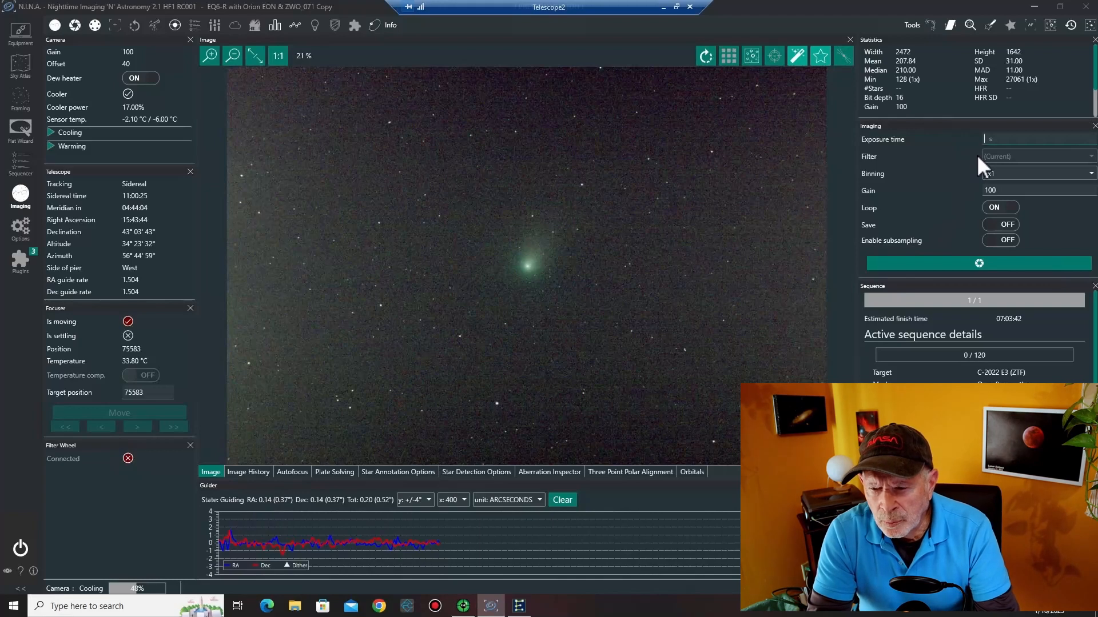
{"action": "type", "text": "6"}
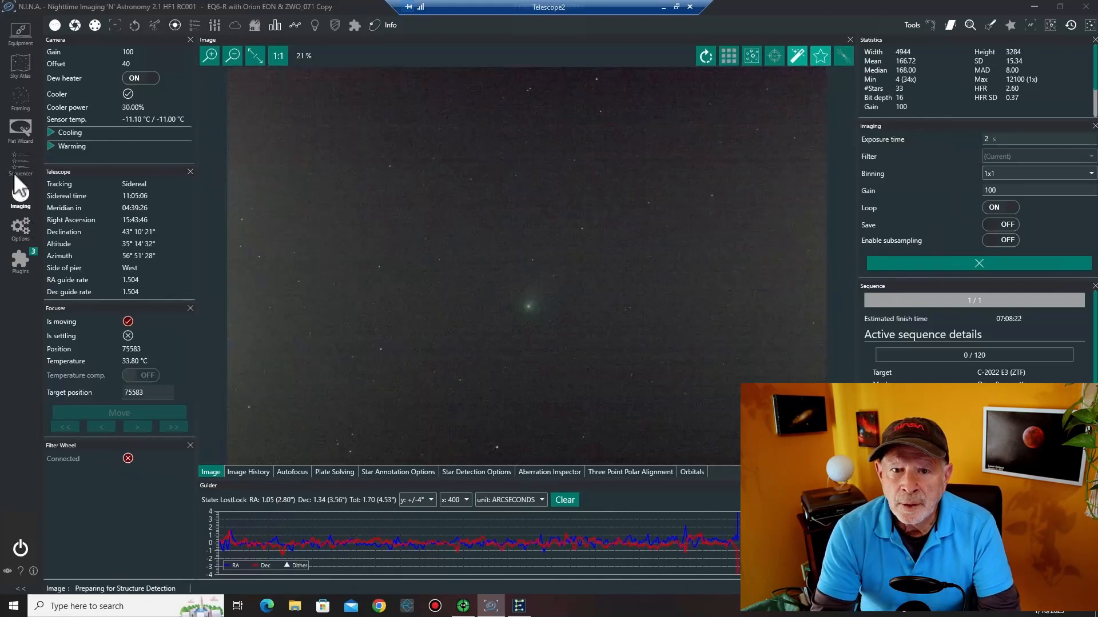
Turn on Start guiding for the C-2022 E3 (ZTF) target, run its sequence and bring up PHD2.
{"action": "left_click", "coordinate": [18, 162]}
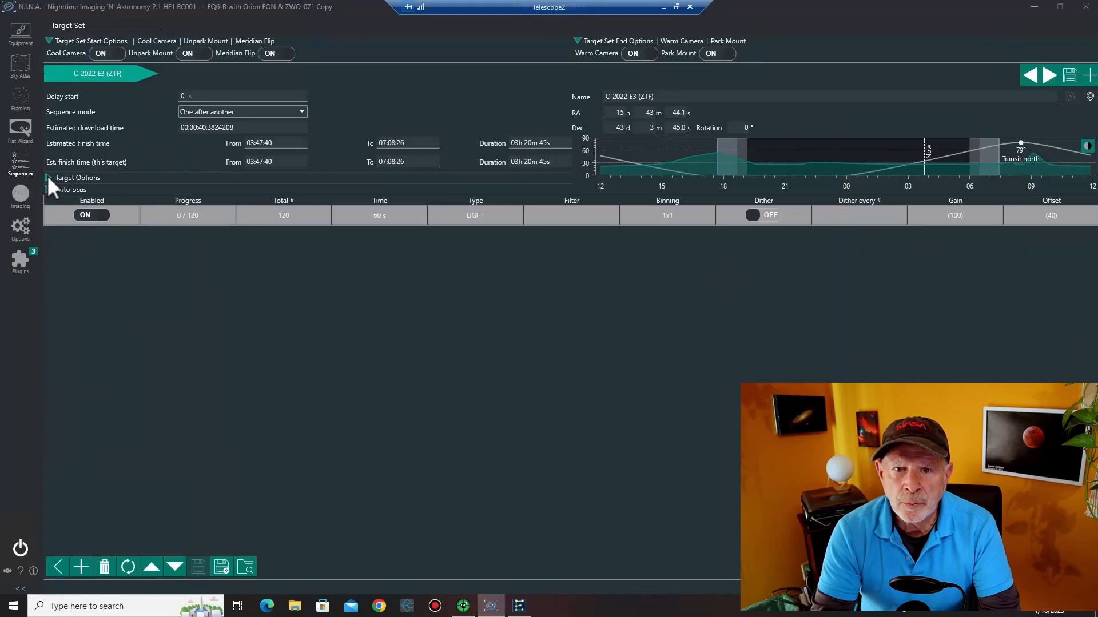
{"action": "left_click", "coordinate": [48, 177]}
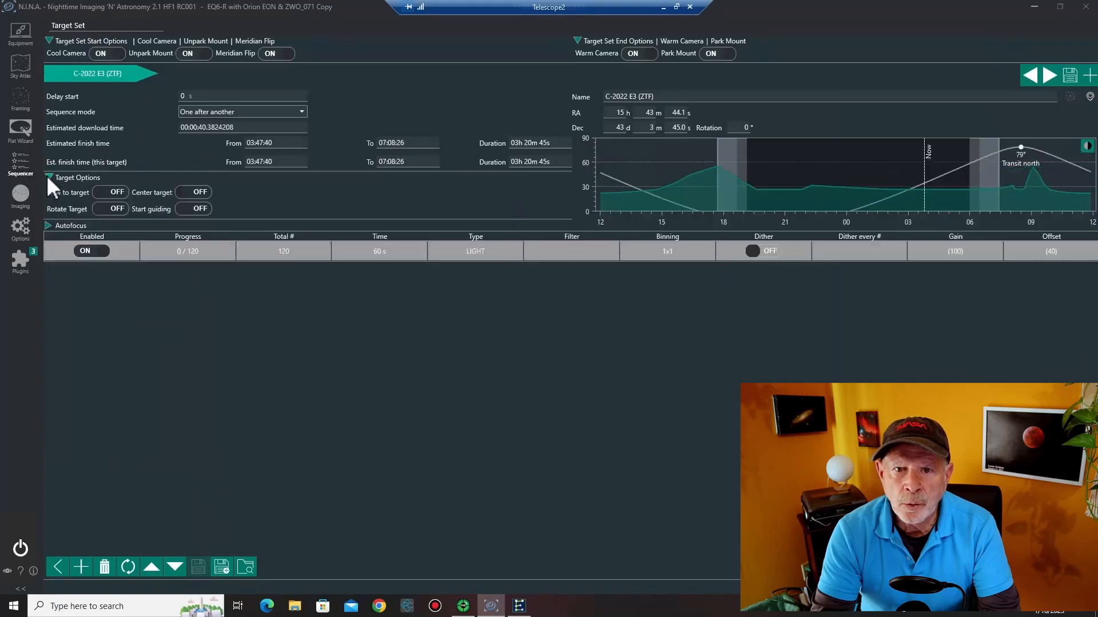
{"action": "left_click", "coordinate": [197, 209]}
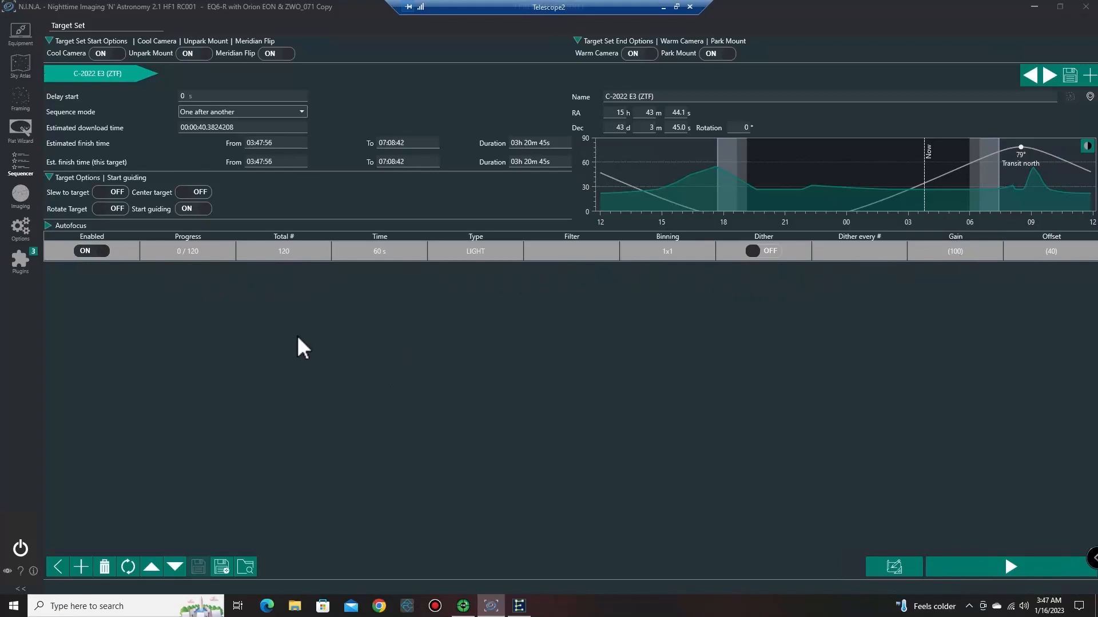
{"action": "left_click", "coordinate": [972, 568]}
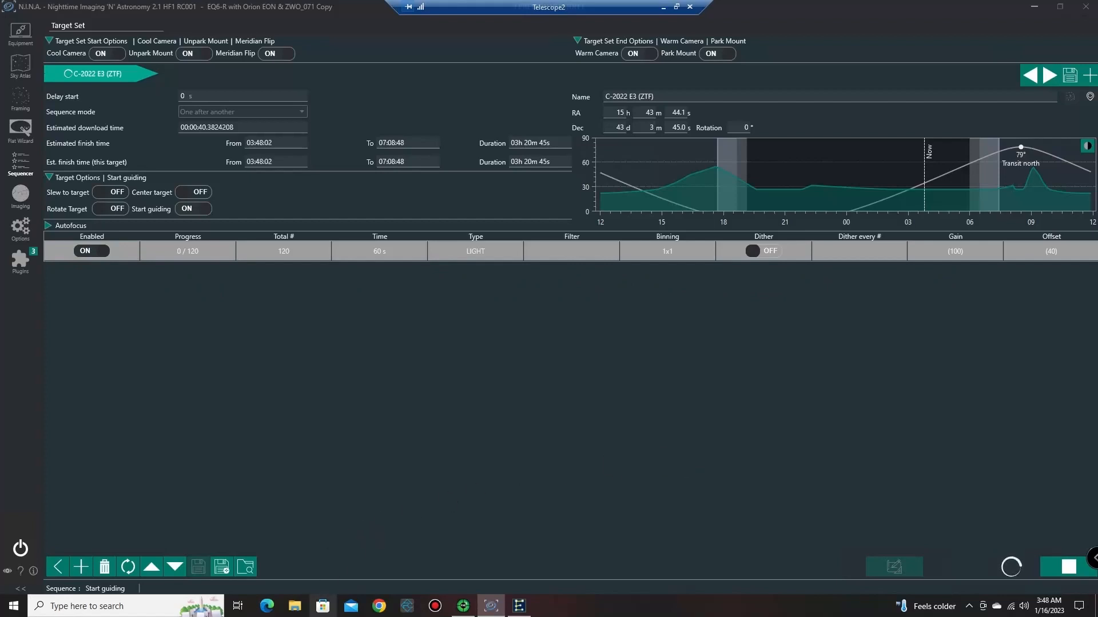
{"action": "left_click", "coordinate": [463, 607]}
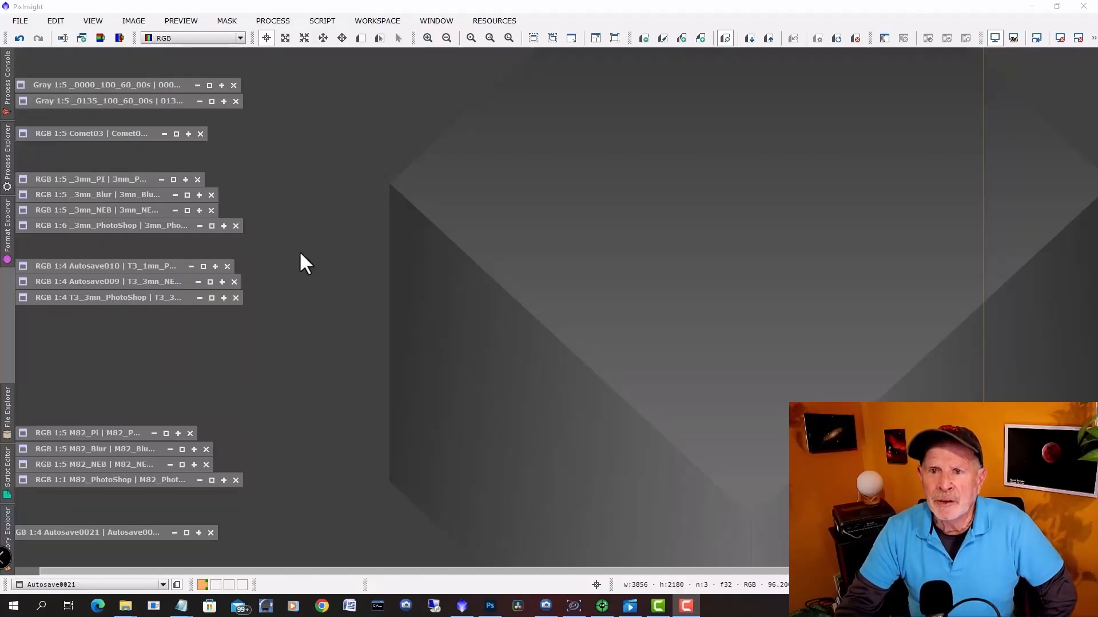
In PixInsight, open the 0000_100_60.00s and 0135_100_60.00s frames and overlay their windows for comparison.
{"action": "double_click", "coordinate": [130, 85]}
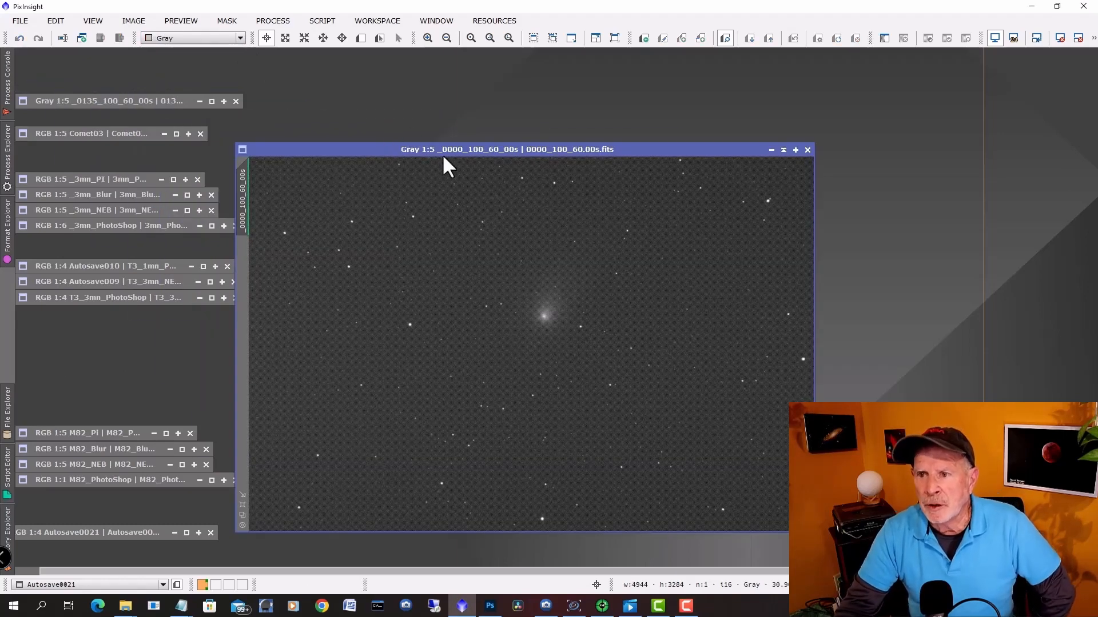
{"action": "left_click_drag", "start_coordinate": [460, 147], "coordinate": [543, 86]}
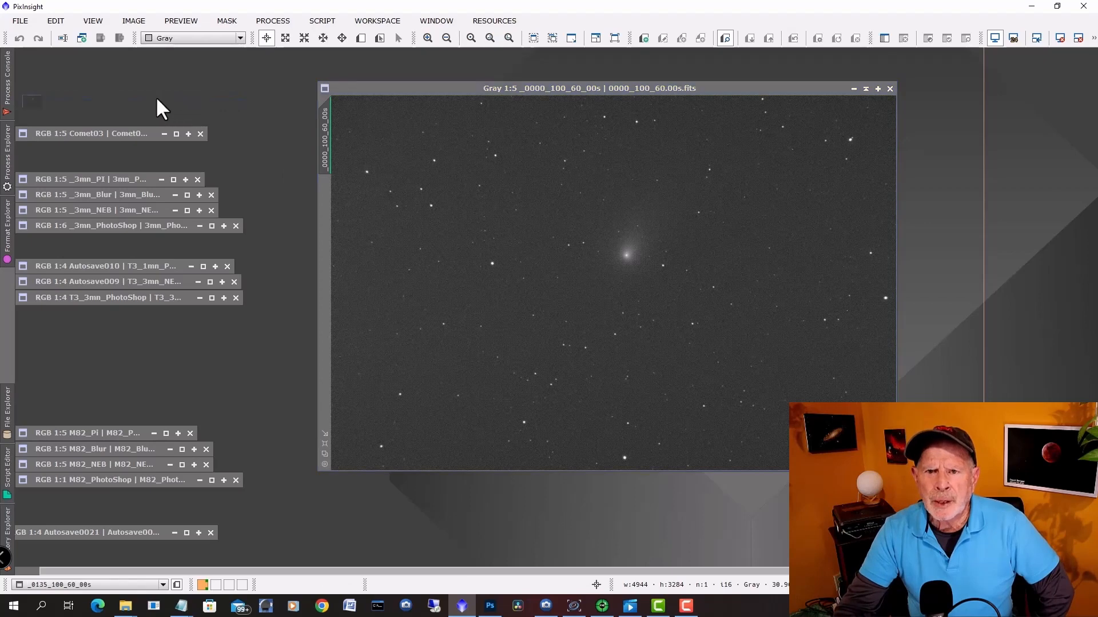
{"action": "double_click", "coordinate": [156, 102]}
{"action": "left_click_drag", "start_coordinate": [572, 154], "coordinate": [656, 93]}
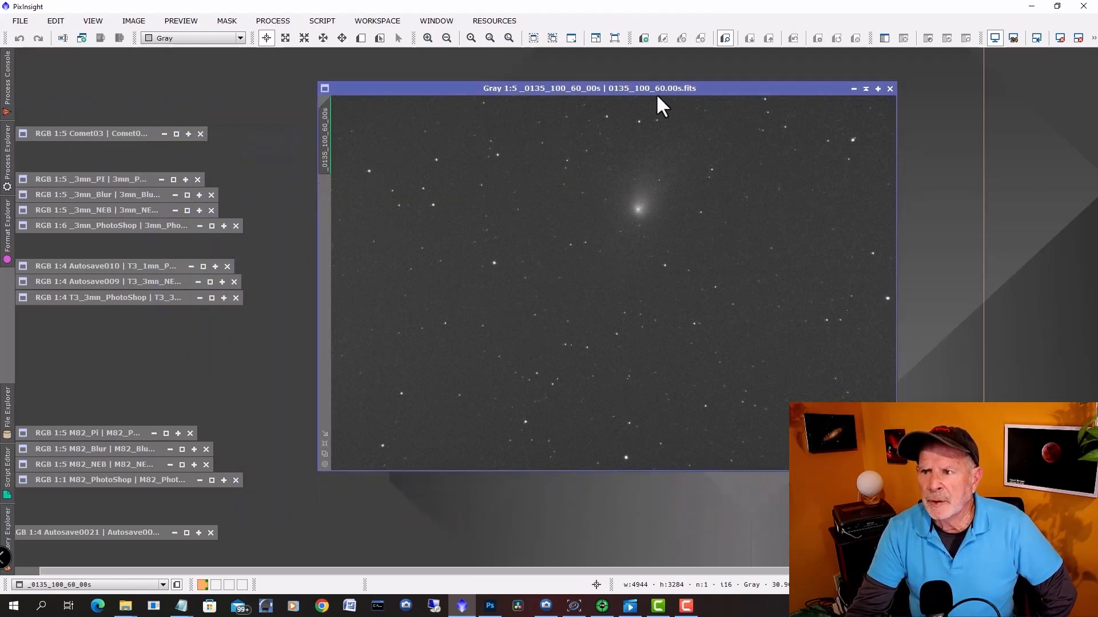
Compare the comet's position between the two overlaid 60 s frames and collapse the open image windows.
{"action": "left_click", "coordinate": [657, 93]}
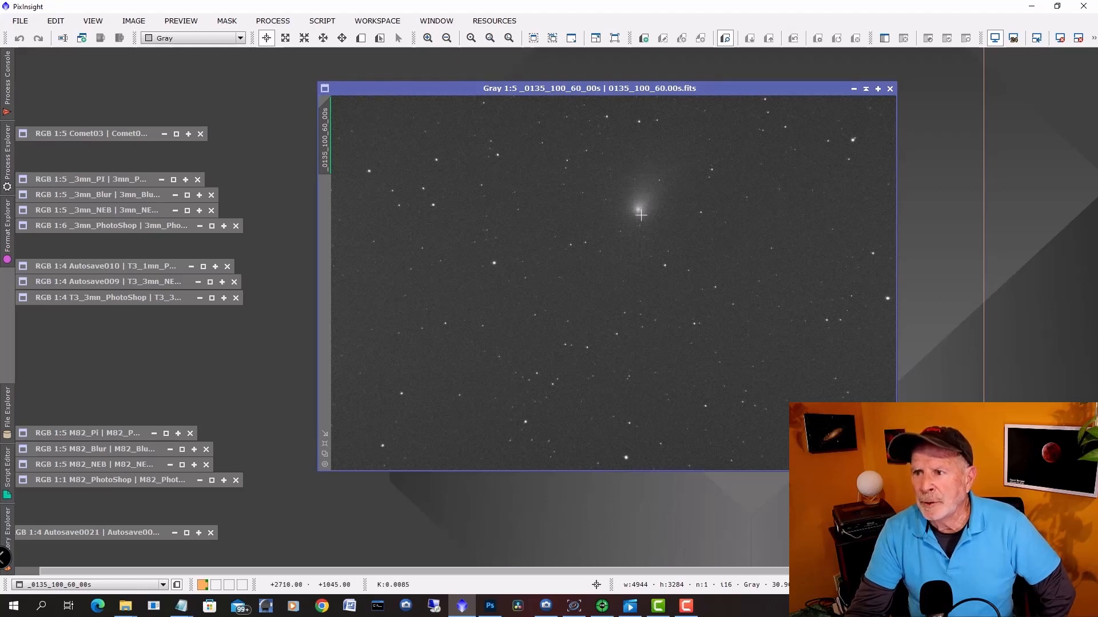
{"action": "left_click", "coordinate": [645, 92]}
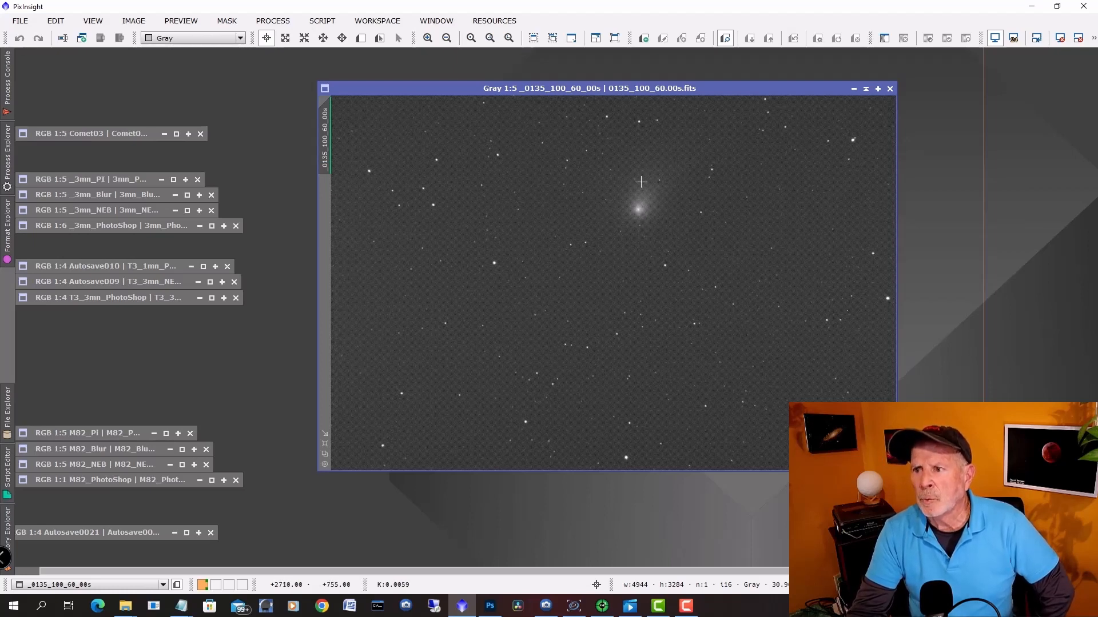
{"action": "left_click", "coordinate": [866, 89]}
{"action": "left_click", "coordinate": [865, 89]}
{"action": "left_click", "coordinate": [709, 77]}
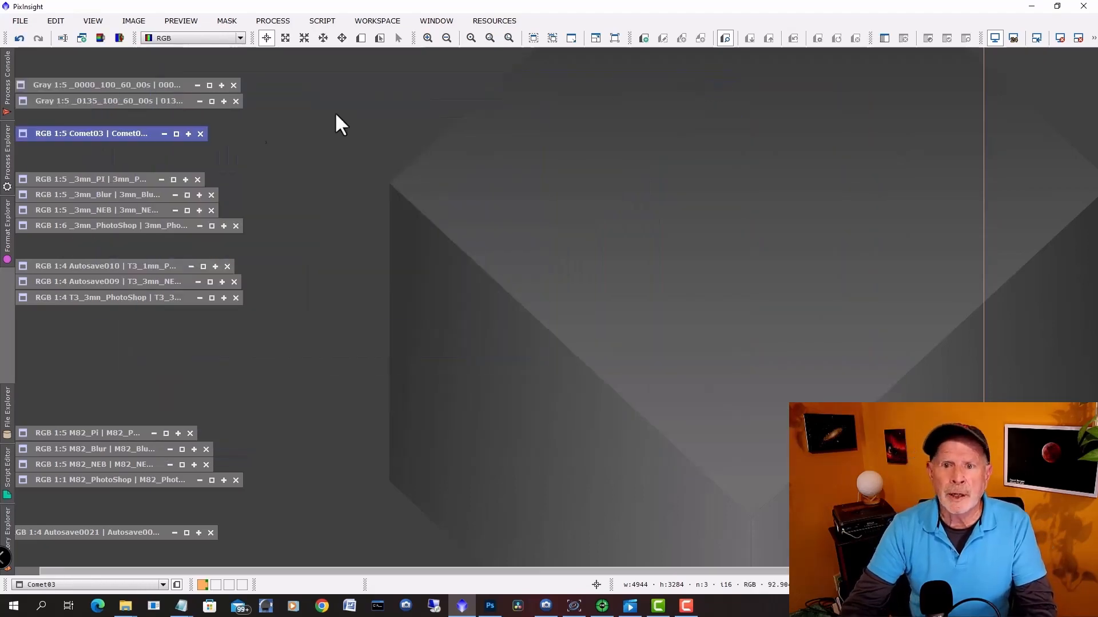
Open the 3mn_PI image and examine the comet's head and star shapes at close range and full frame.
{"action": "double_click", "coordinate": [136, 177]}
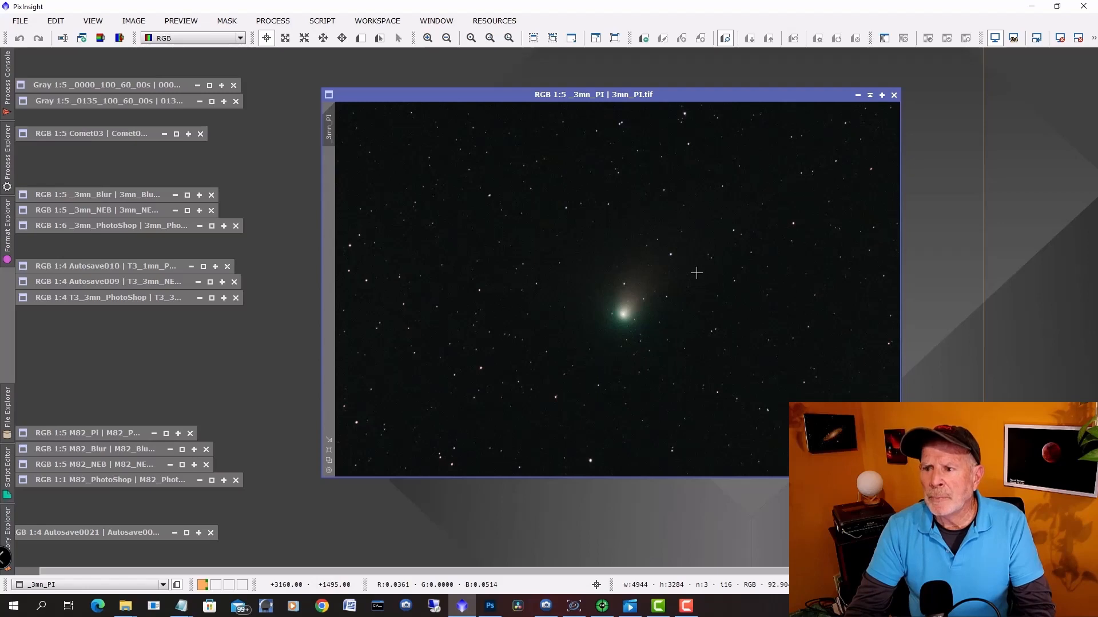
{"action": "scroll", "coordinate": [629, 316], "scroll_direction": "up", "scroll_amount": 3}
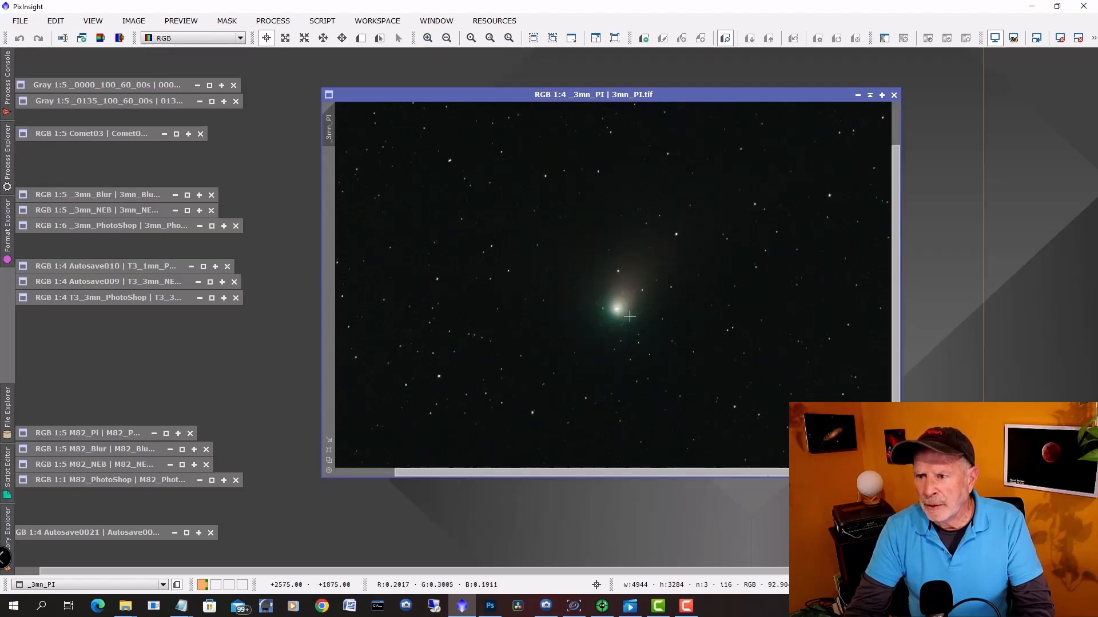
{"action": "scroll", "coordinate": [630, 316], "scroll_direction": "up", "scroll_amount": 1}
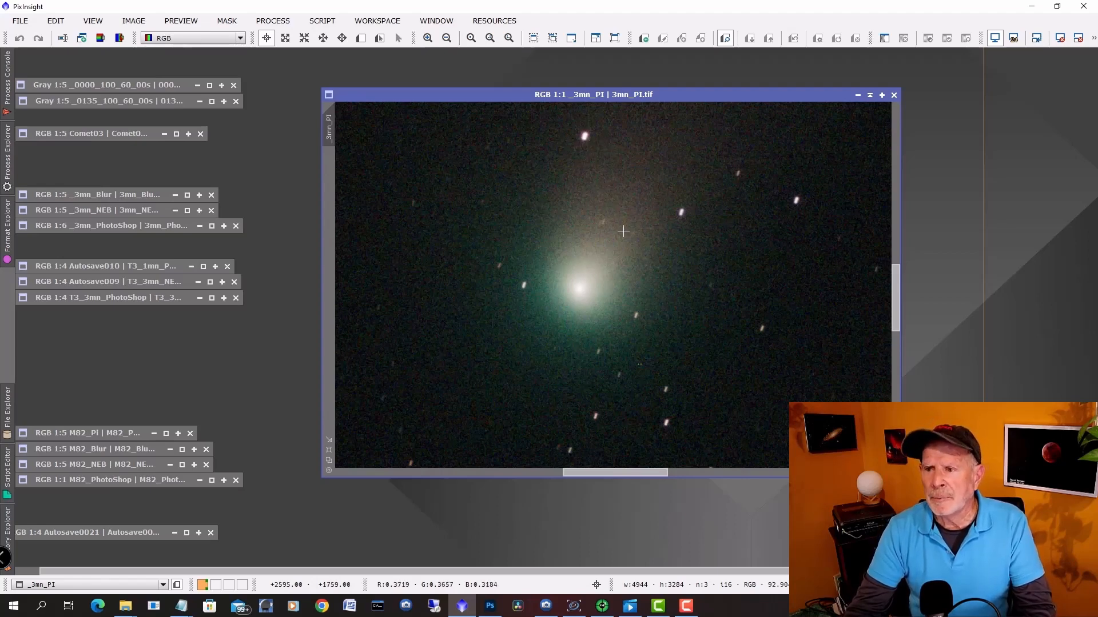
{"action": "scroll", "coordinate": [623, 234], "scroll_direction": "up", "scroll_amount": 2}
{"action": "scroll", "coordinate": [625, 235], "scroll_direction": "down", "scroll_amount": 5}
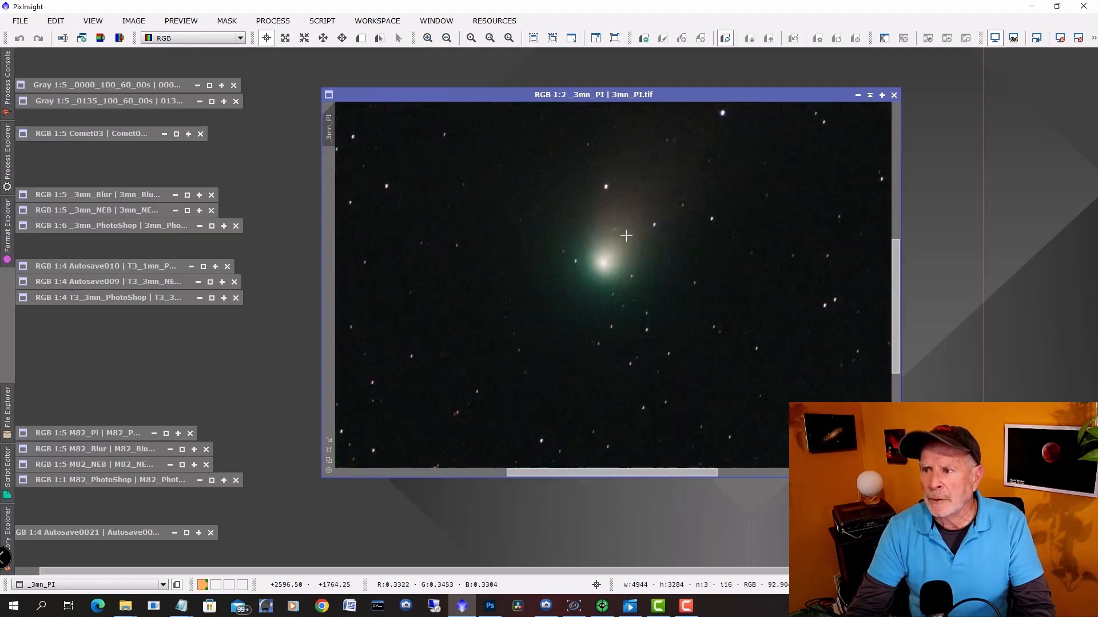
{"action": "scroll", "coordinate": [626, 236], "scroll_direction": "down", "scroll_amount": 2}
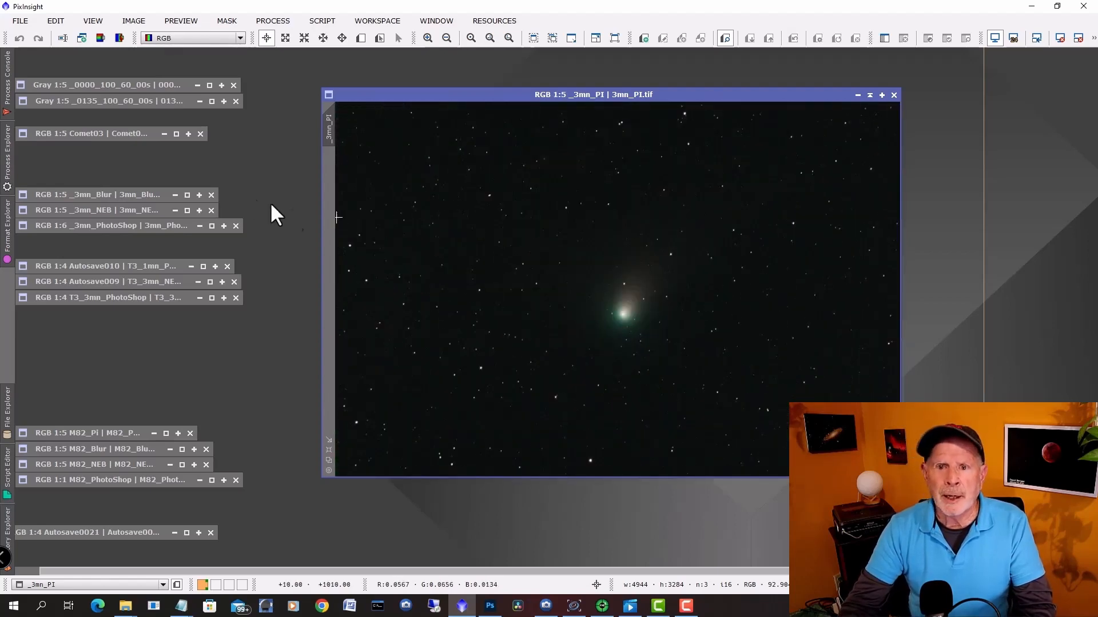
Open the 3mn_Blur image and inspect the comet's nucleus and stars in close-up and at full frame.
{"action": "double_click", "coordinate": [148, 193]}
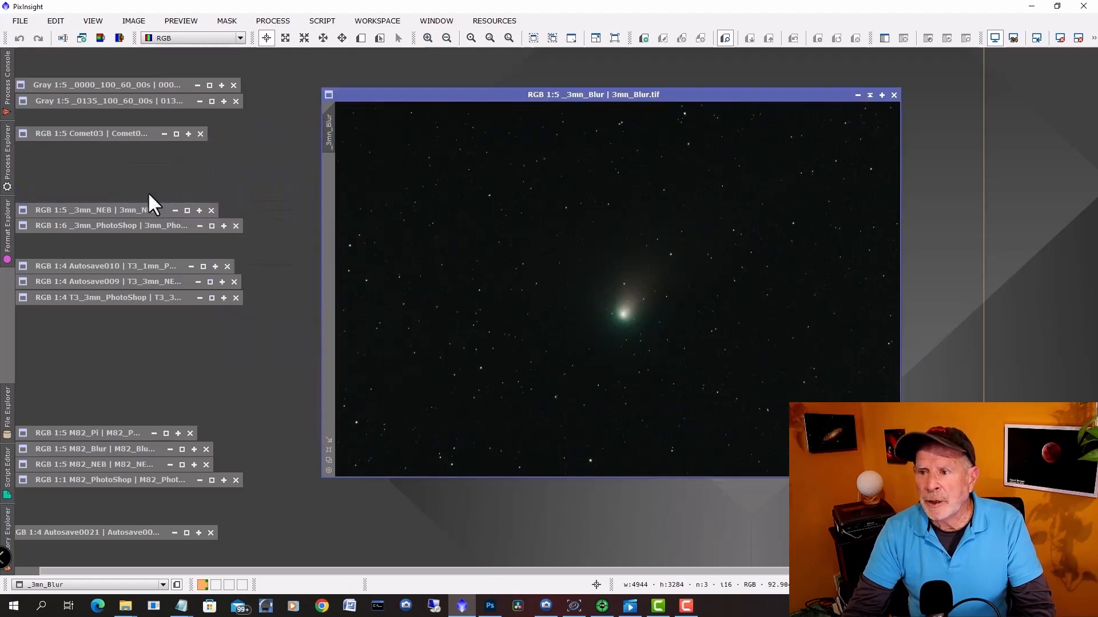
{"action": "scroll", "coordinate": [619, 283], "scroll_direction": "up", "scroll_amount": 4}
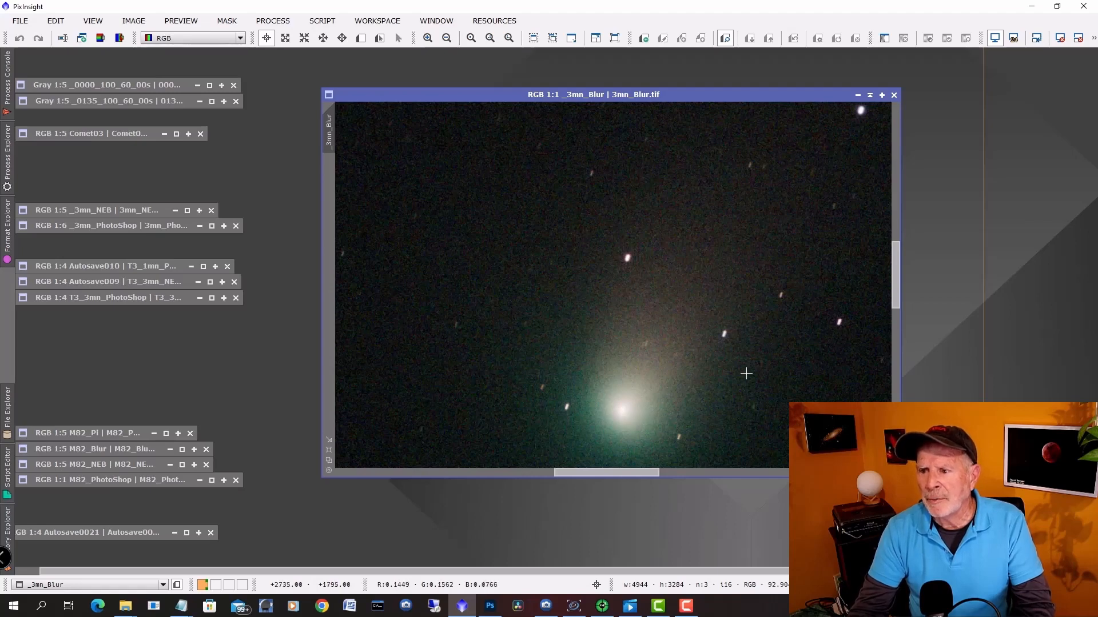
{"action": "left_click_drag", "start_coordinate": [896, 276], "coordinate": [907, 296]}
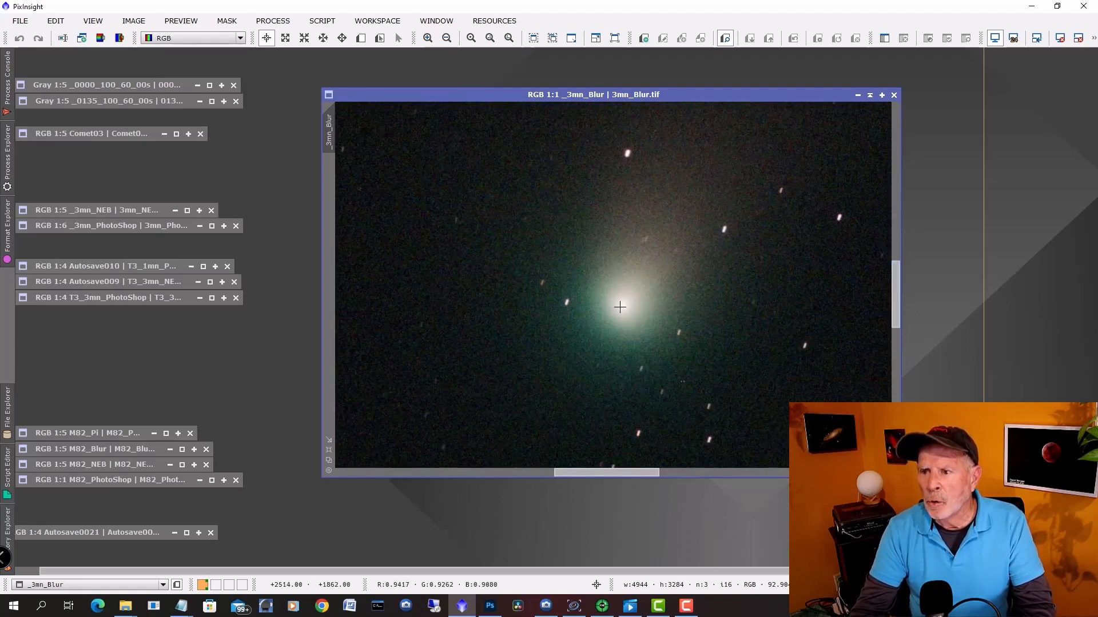
{"action": "scroll", "coordinate": [620, 307], "scroll_direction": "up", "scroll_amount": 2}
{"action": "scroll", "coordinate": [620, 307], "scroll_direction": "down", "scroll_amount": 5}
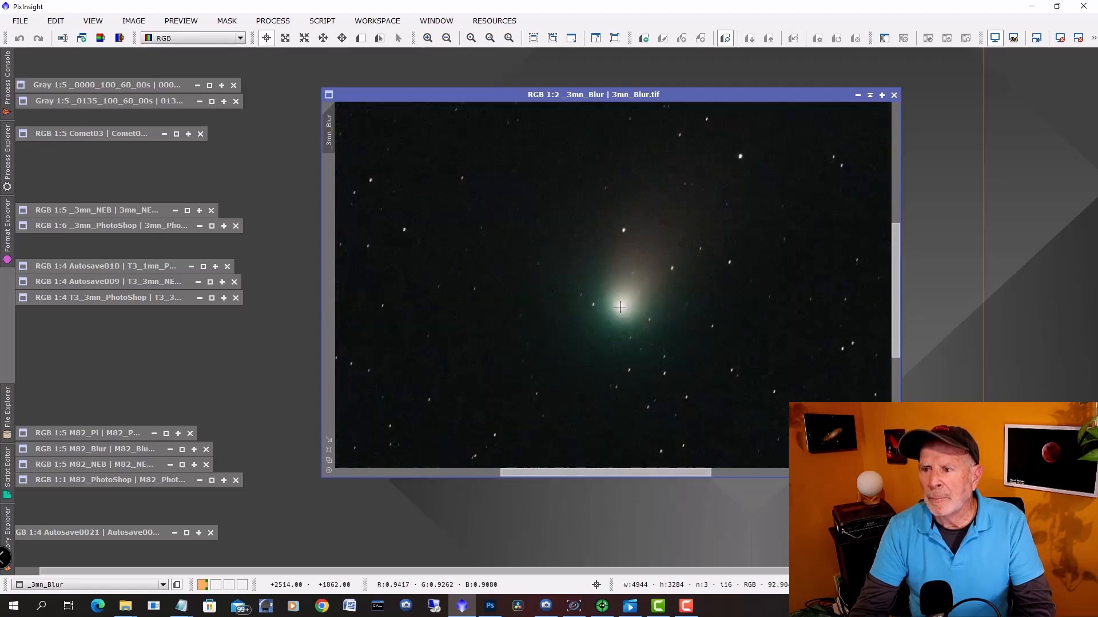
{"action": "scroll", "coordinate": [620, 307], "scroll_direction": "down", "scroll_amount": 1}
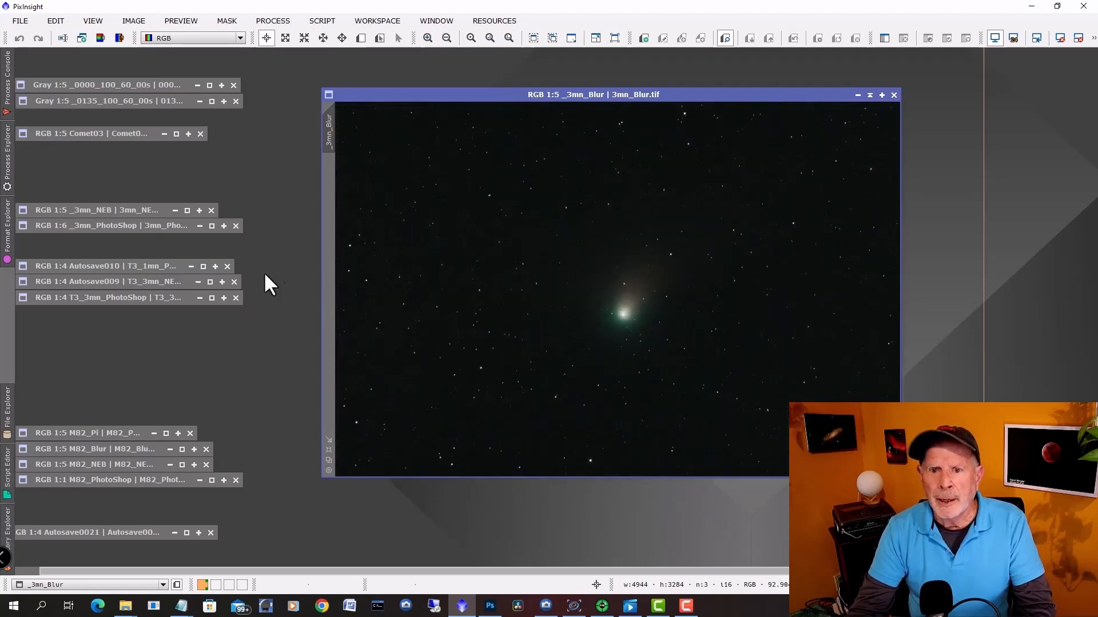
View the starless 3mn_NEB image, and open 3mn_PhotoShop to inspect the comet's head and tail up close.
{"action": "double_click", "coordinate": [129, 210]}
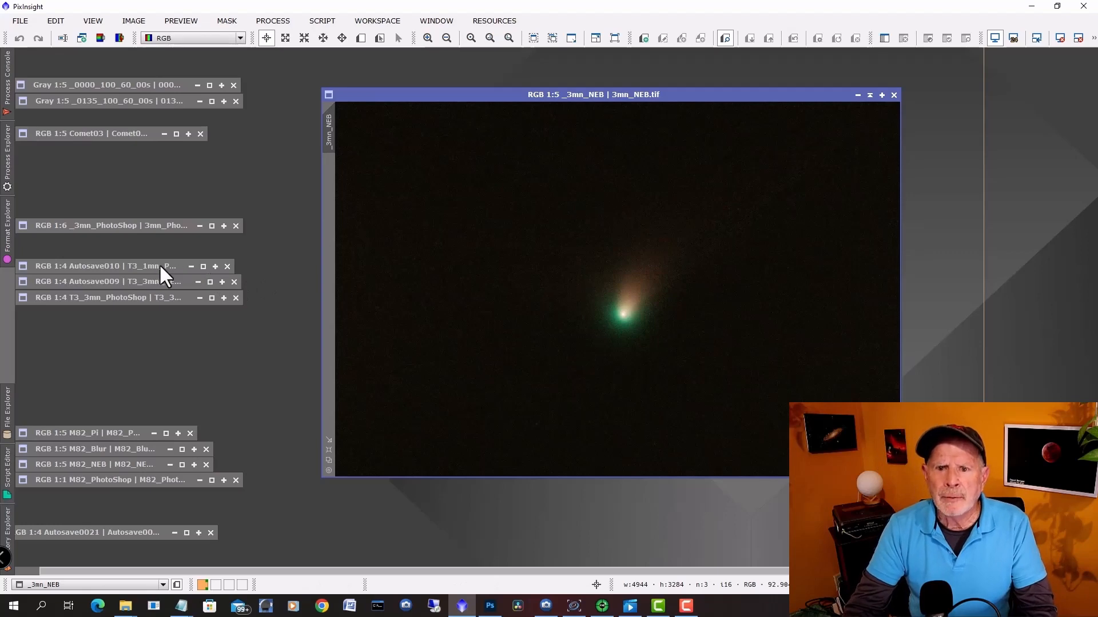
{"action": "double_click", "coordinate": [145, 226]}
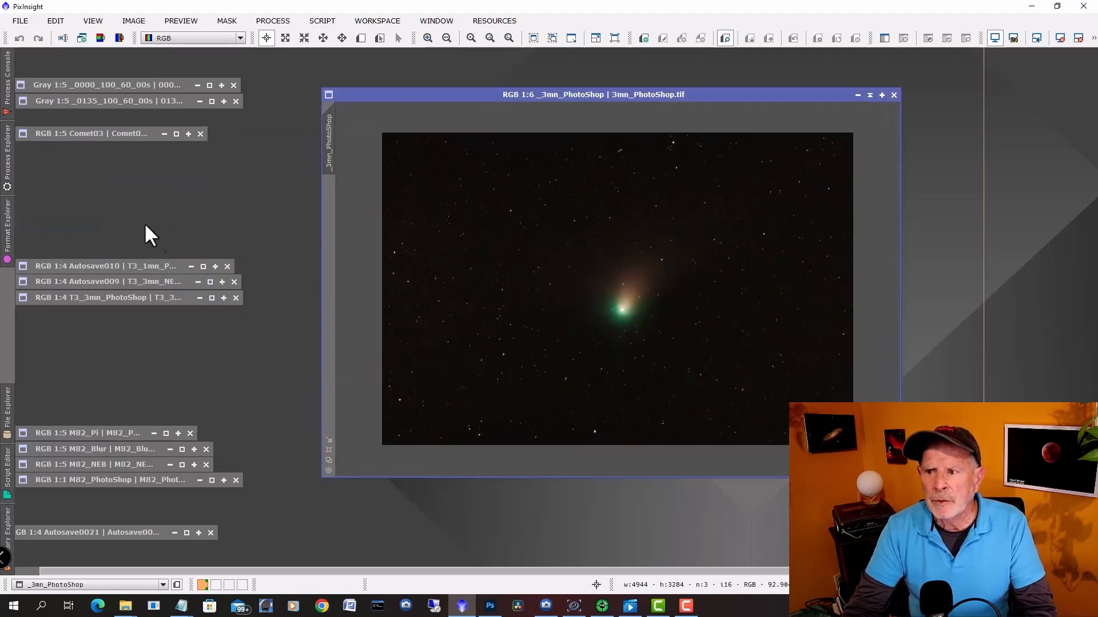
{"action": "scroll", "coordinate": [612, 260], "scroll_direction": "up", "scroll_amount": 3}
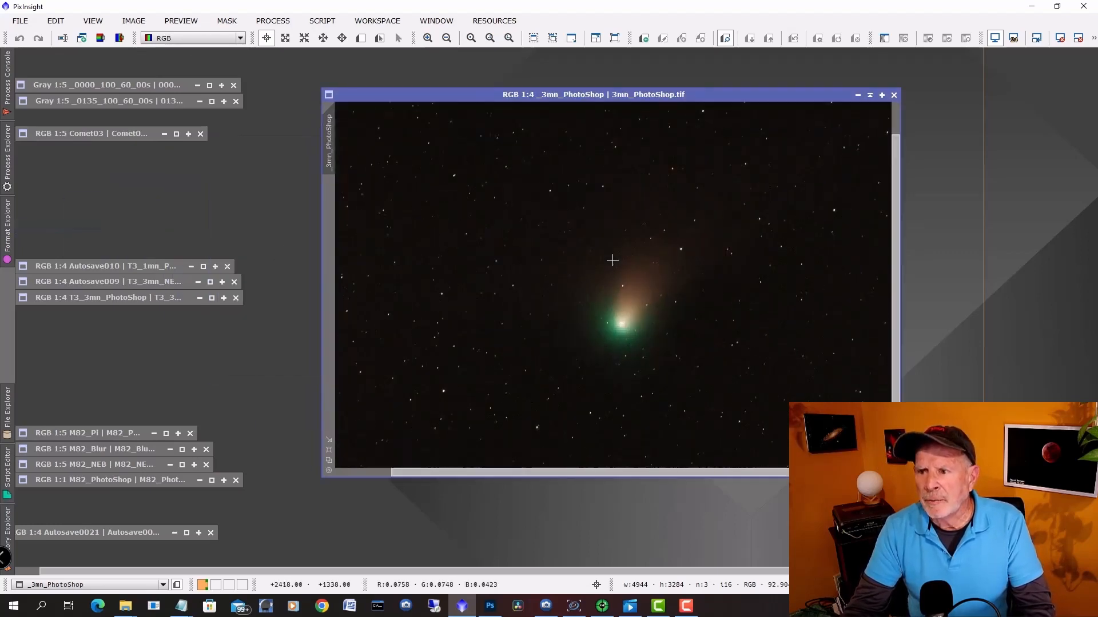
{"action": "scroll", "coordinate": [626, 270], "scroll_direction": "up", "scroll_amount": 1}
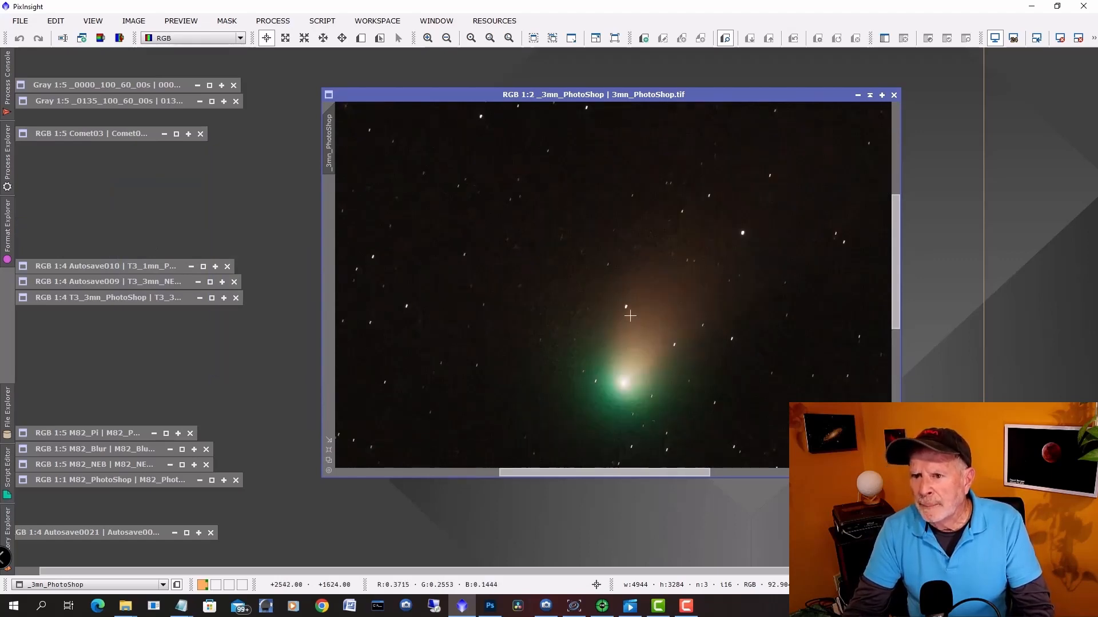
Examine the comet's head and surrounding stars in 3mn_PhotoShop at close range and full frame, and collapse the 3mn image windows.
{"action": "scroll", "coordinate": [630, 316], "scroll_direction": "up", "scroll_amount": 1}
{"action": "scroll", "coordinate": [630, 315], "scroll_direction": "down", "scroll_amount": 1}
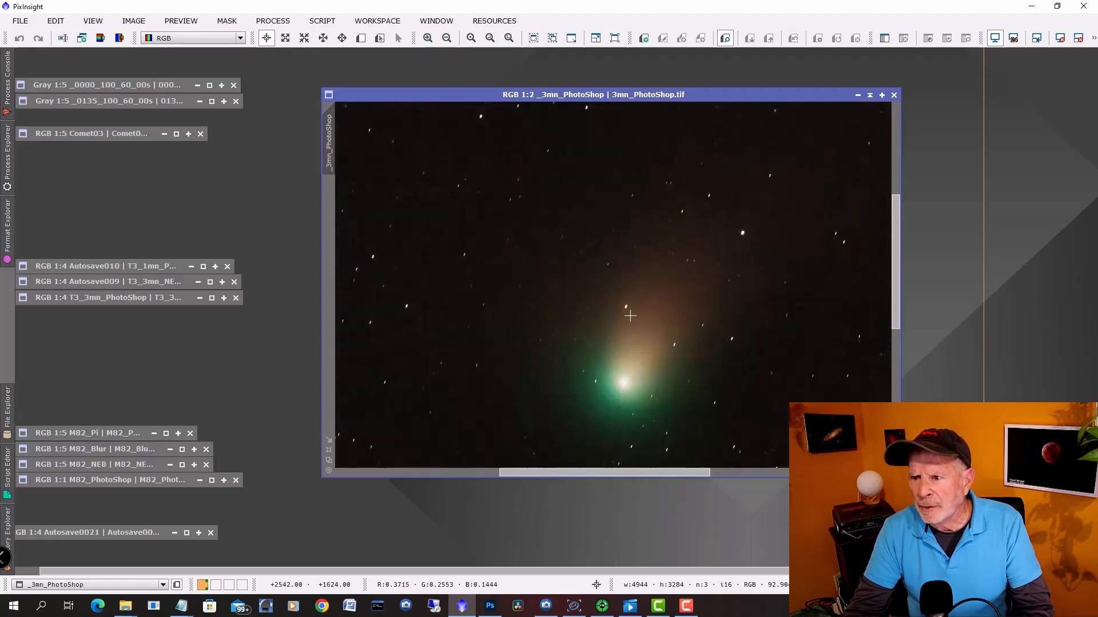
{"action": "scroll", "coordinate": [618, 343], "scroll_direction": "up", "scroll_amount": 1}
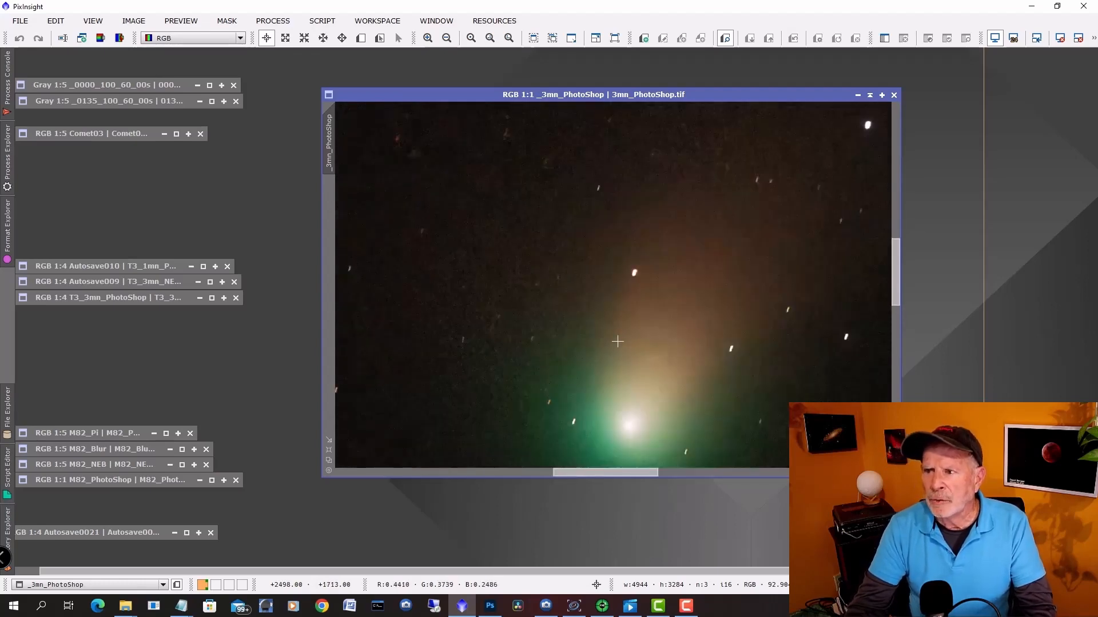
{"action": "scroll", "coordinate": [618, 341], "scroll_direction": "down", "scroll_amount": 2}
{"action": "scroll", "coordinate": [618, 341], "scroll_direction": "down", "scroll_amount": 2}
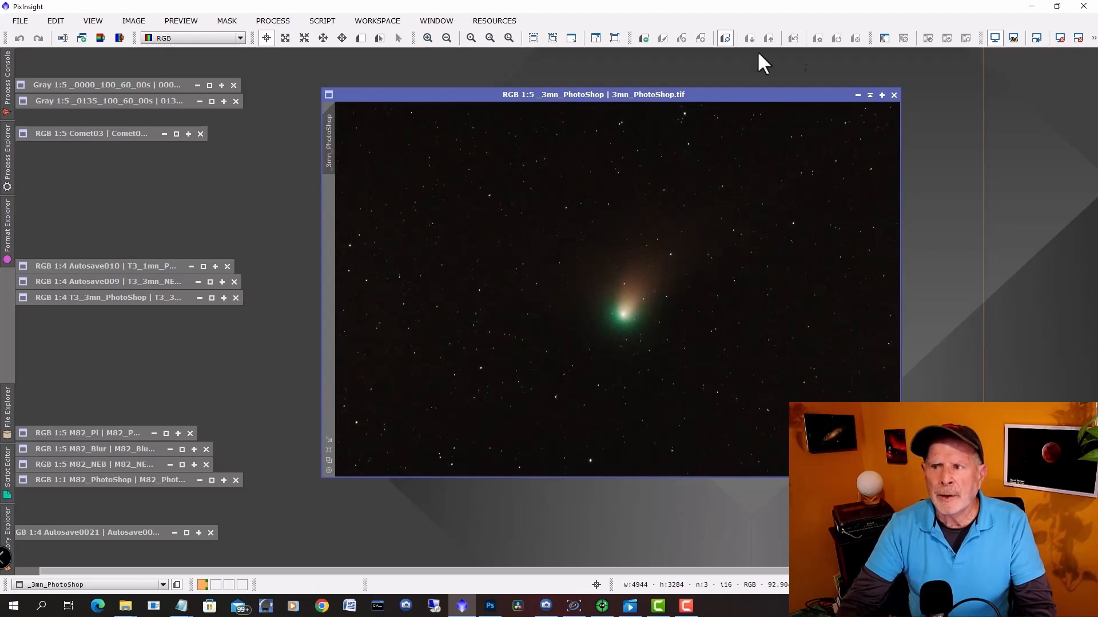
{"action": "left_click", "coordinate": [869, 95]}
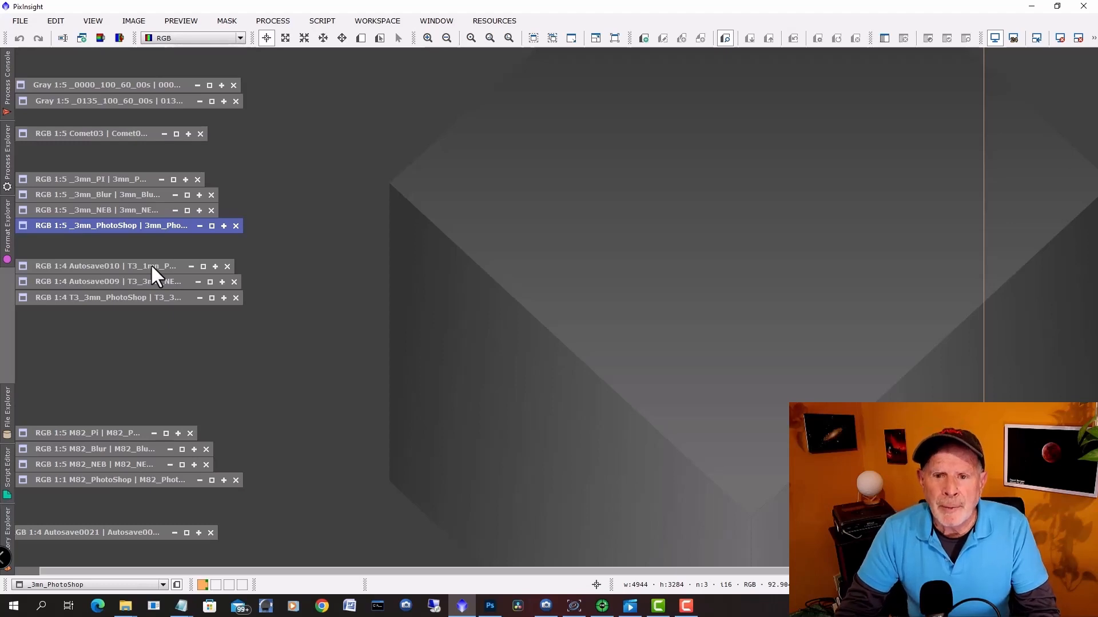
Open the T3_1mn_PI image and inspect the comet's head and star shapes in close-up and at full frame.
{"action": "double_click", "coordinate": [151, 266]}
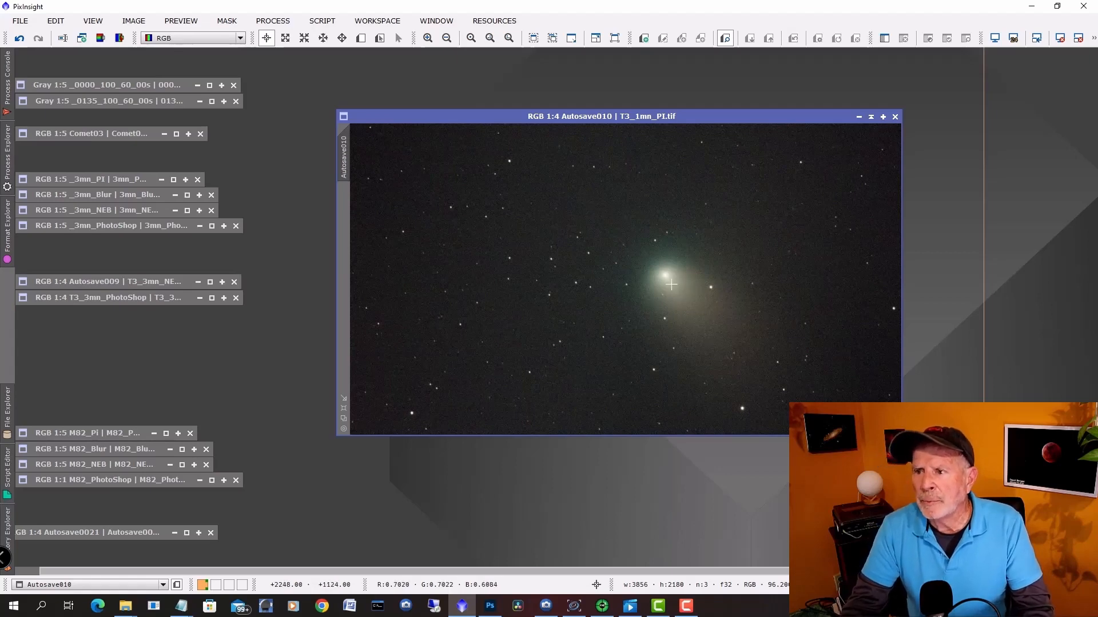
{"action": "scroll", "coordinate": [665, 280], "scroll_direction": "up", "scroll_amount": 3}
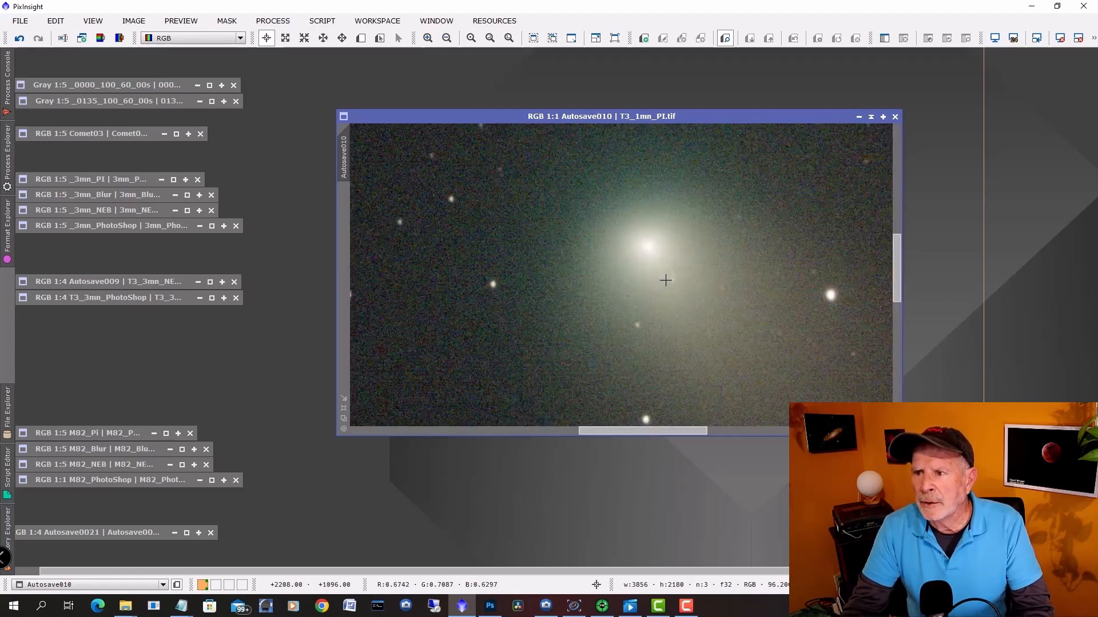
{"action": "scroll", "coordinate": [666, 279], "scroll_direction": "down", "scroll_amount": 2}
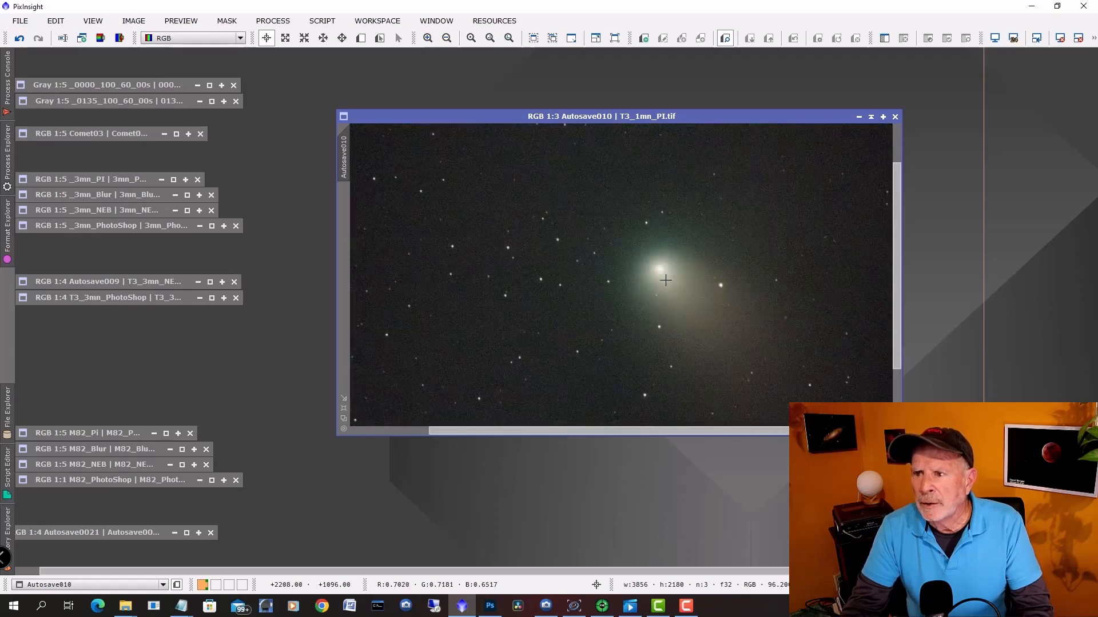
{"action": "scroll", "coordinate": [665, 280], "scroll_direction": "down", "scroll_amount": 1}
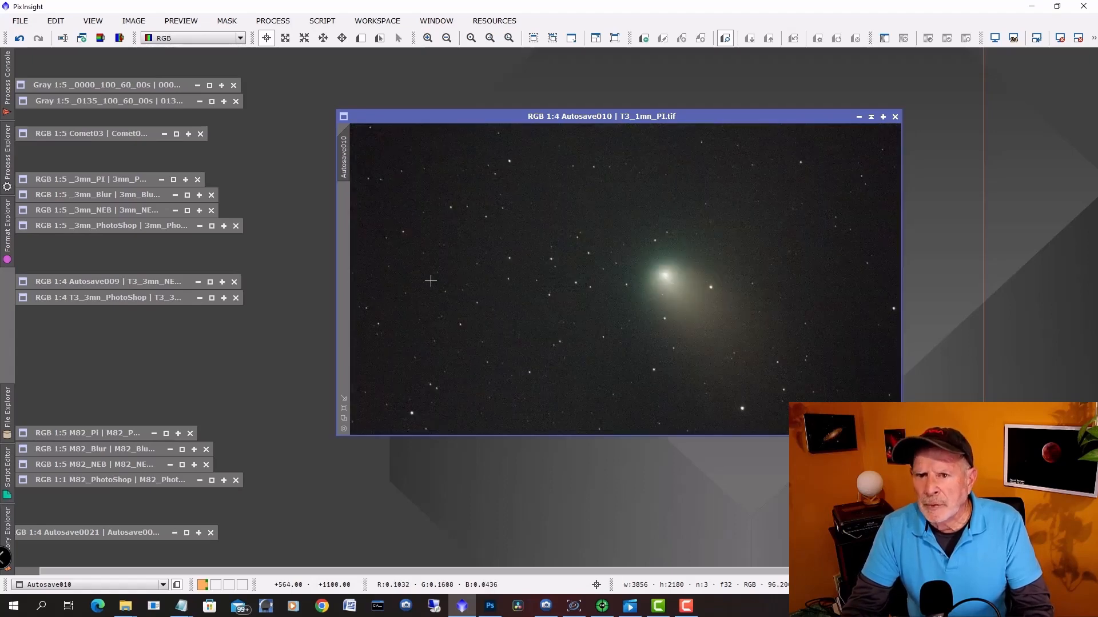
View the T3_3mn_NEB image at full frame and open T3_3mn_PhotoShop over it for comparison.
{"action": "double_click", "coordinate": [150, 281]}
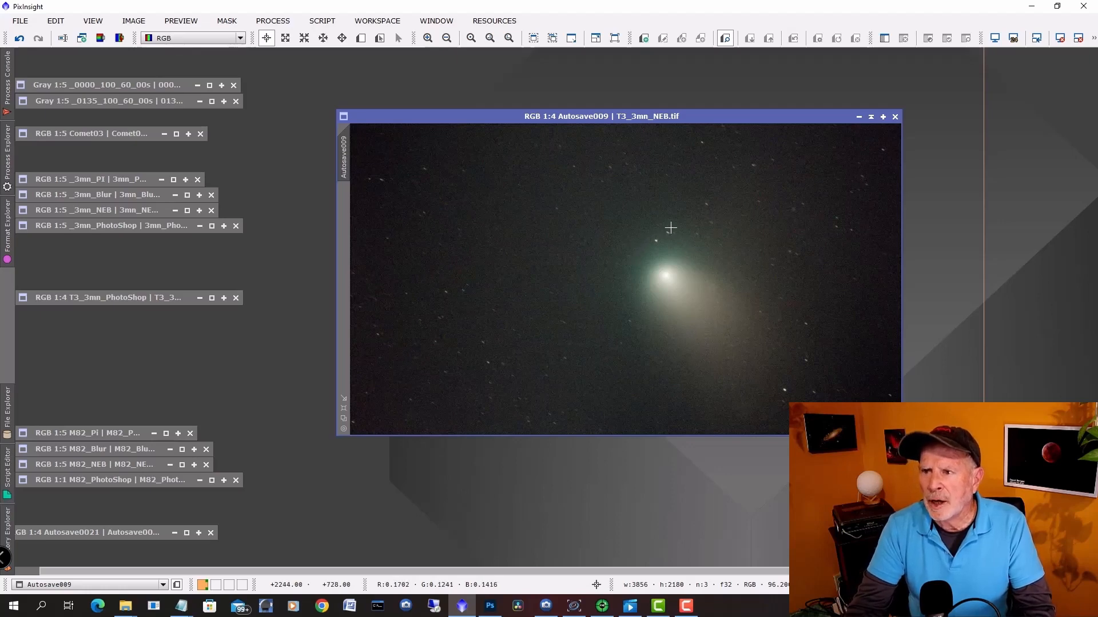
{"action": "double_click", "coordinate": [150, 295]}
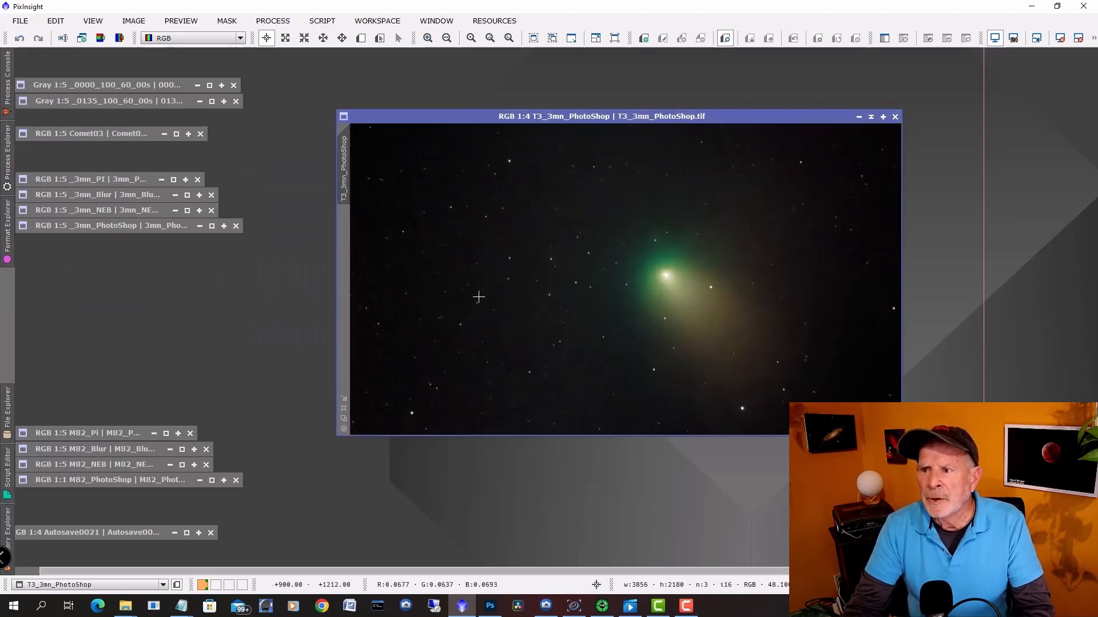